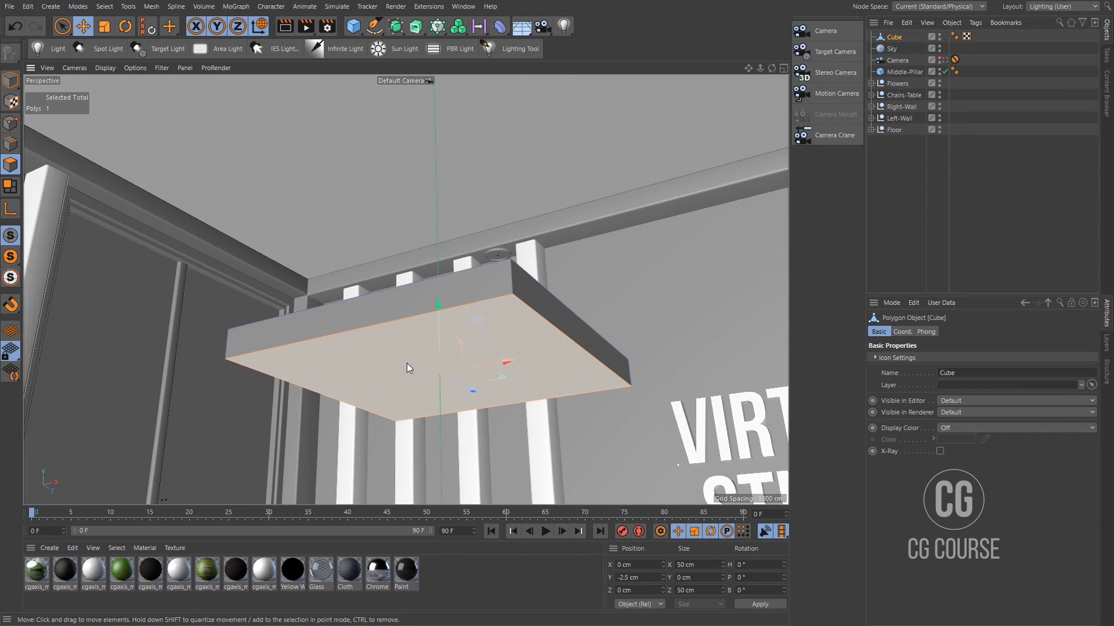
Inset the selected bottom face of the cube to about 46.95 cm per side, leaving a narrow border
key(t)
drag(482, 349, 456, 358)
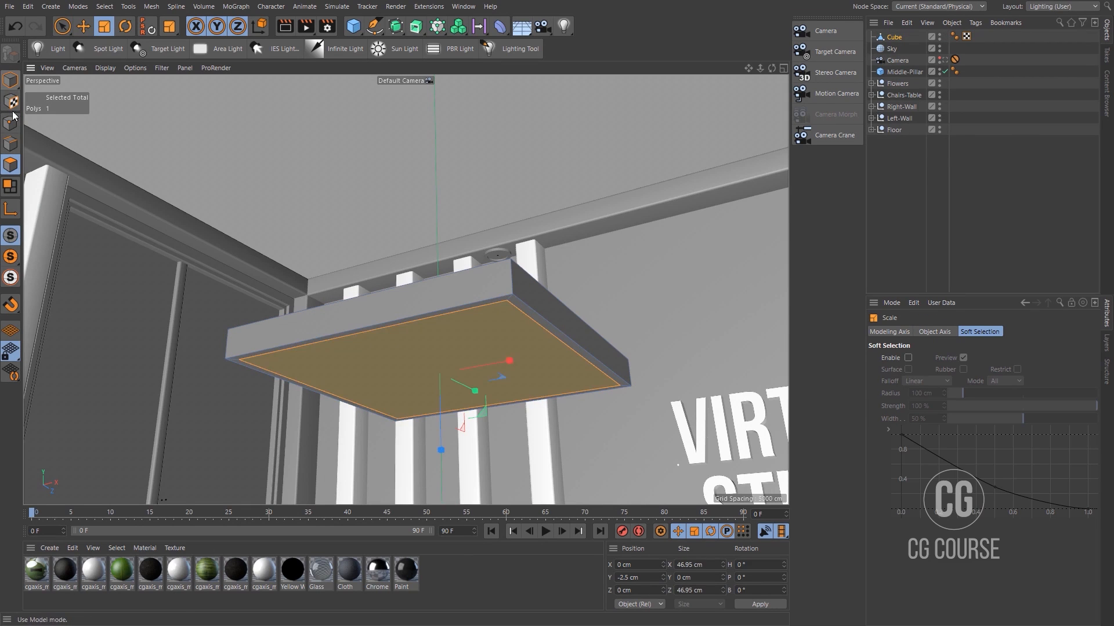
Create a white material with only the Luminance channel enabled and apply it to the cube's inset bottom face
double_click(474, 596)
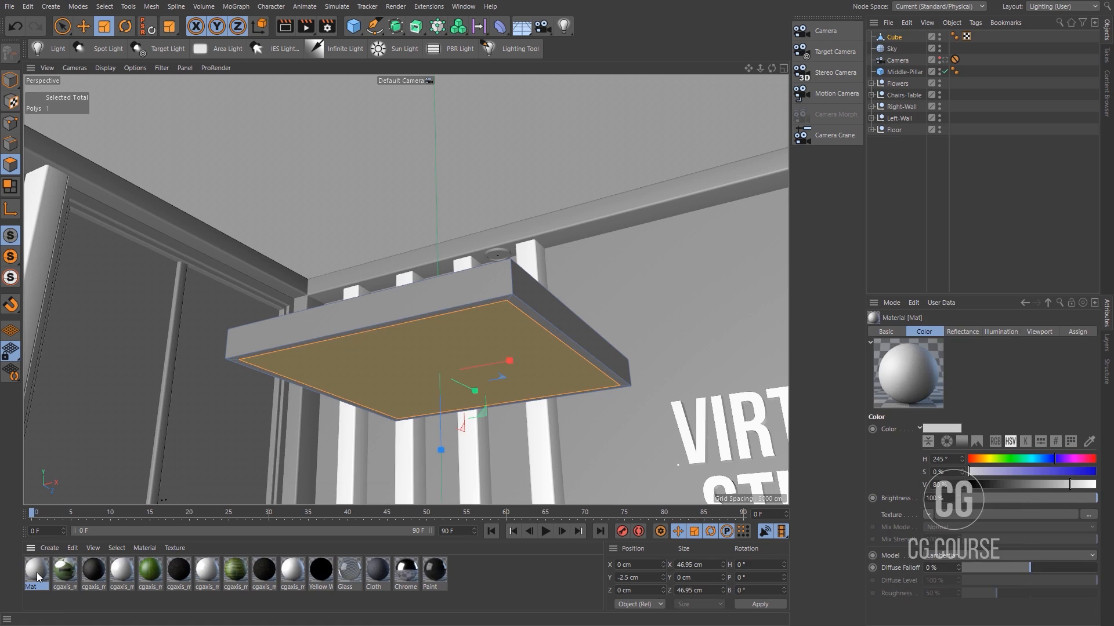
double_click(36, 572)
click(232, 184)
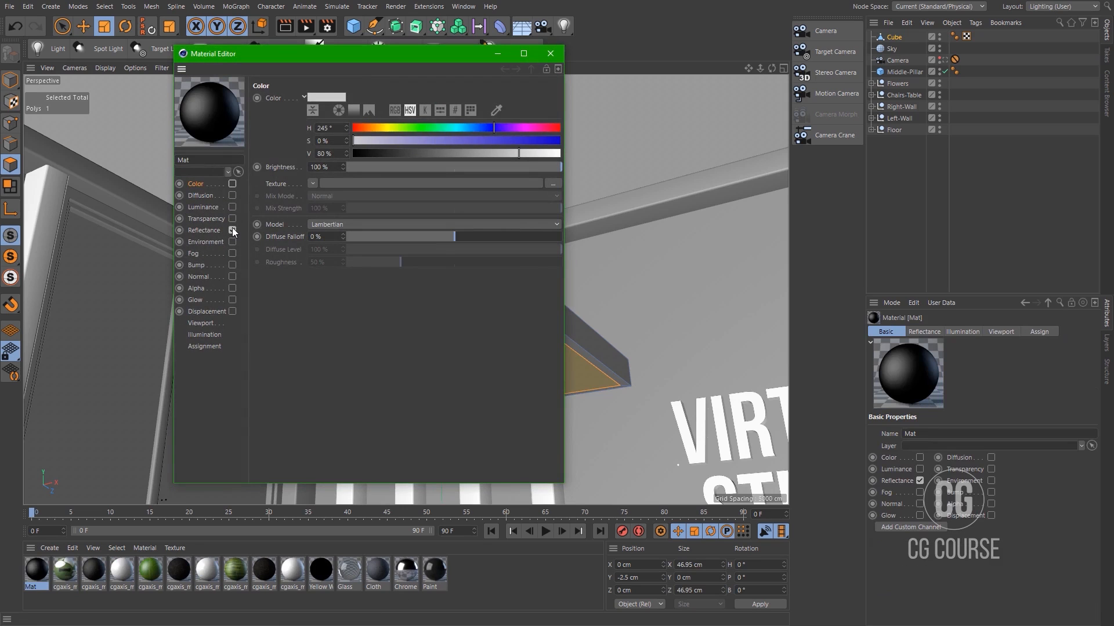
click(232, 230)
click(232, 207)
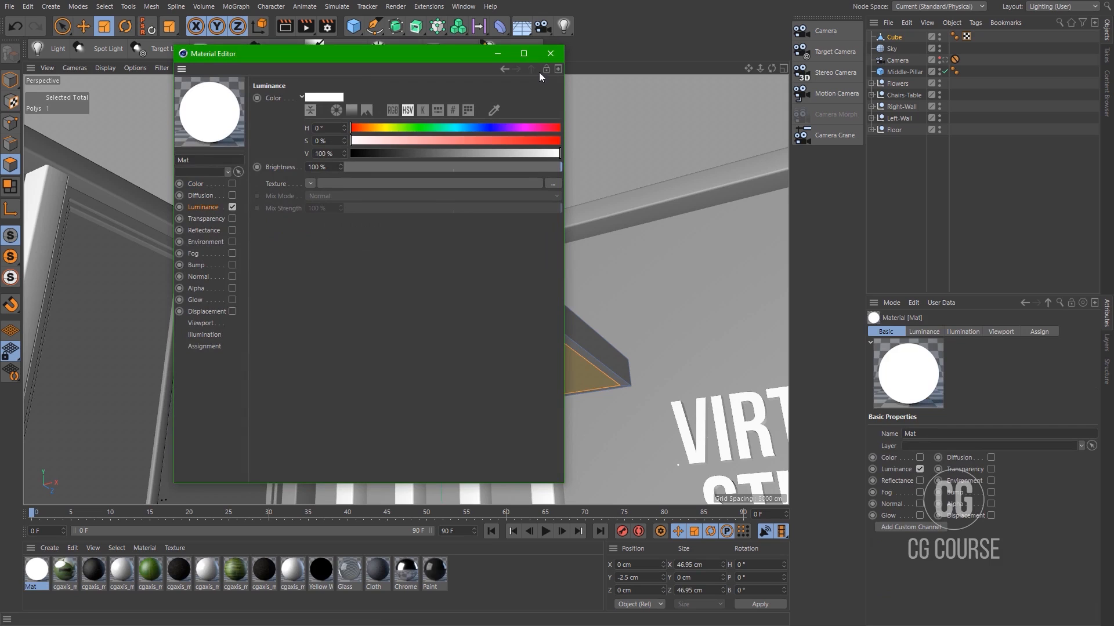
click(547, 56)
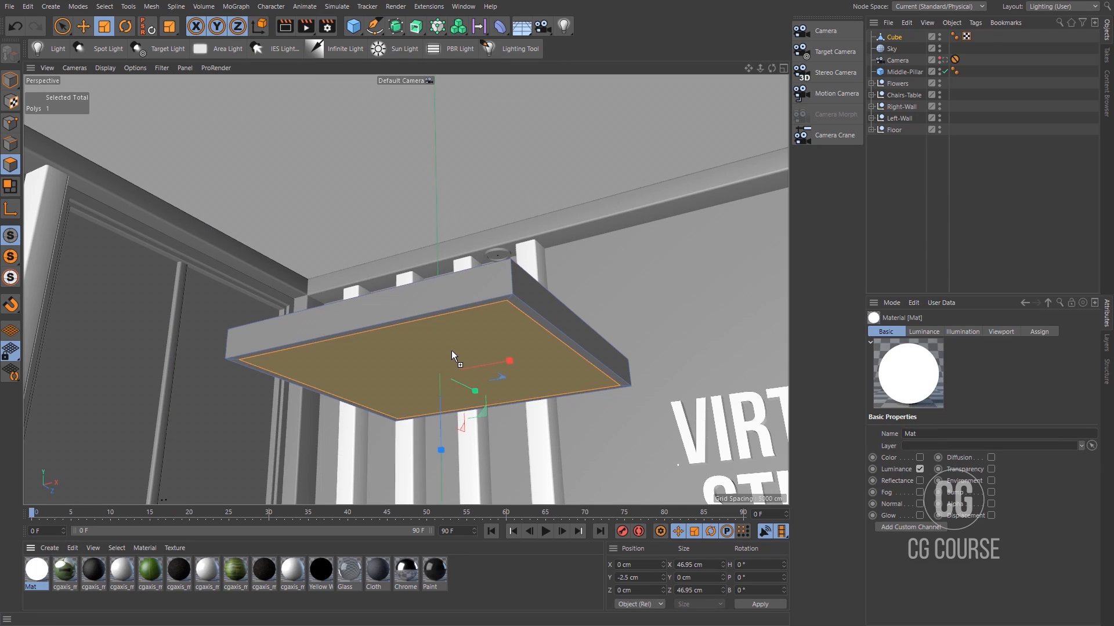
drag(451, 351, 451, 350)
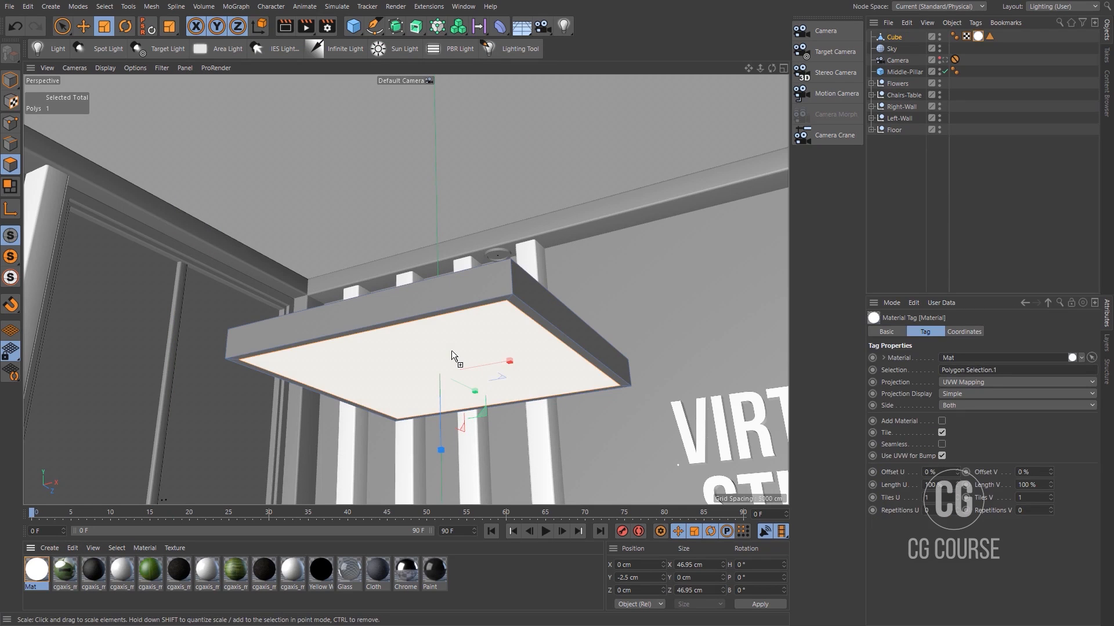
In model mode, apply the Paint material to the whole cube and place the luminous material's tag after it
click(12, 85)
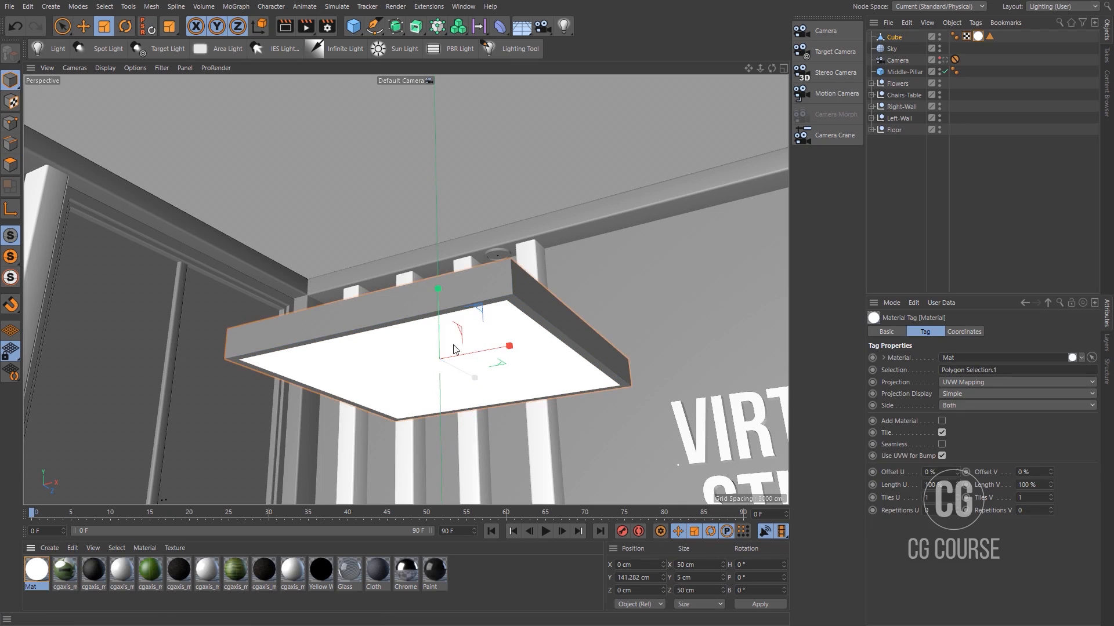
alt+drag(406, 322, 441, 374)
drag(434, 574, 906, 114)
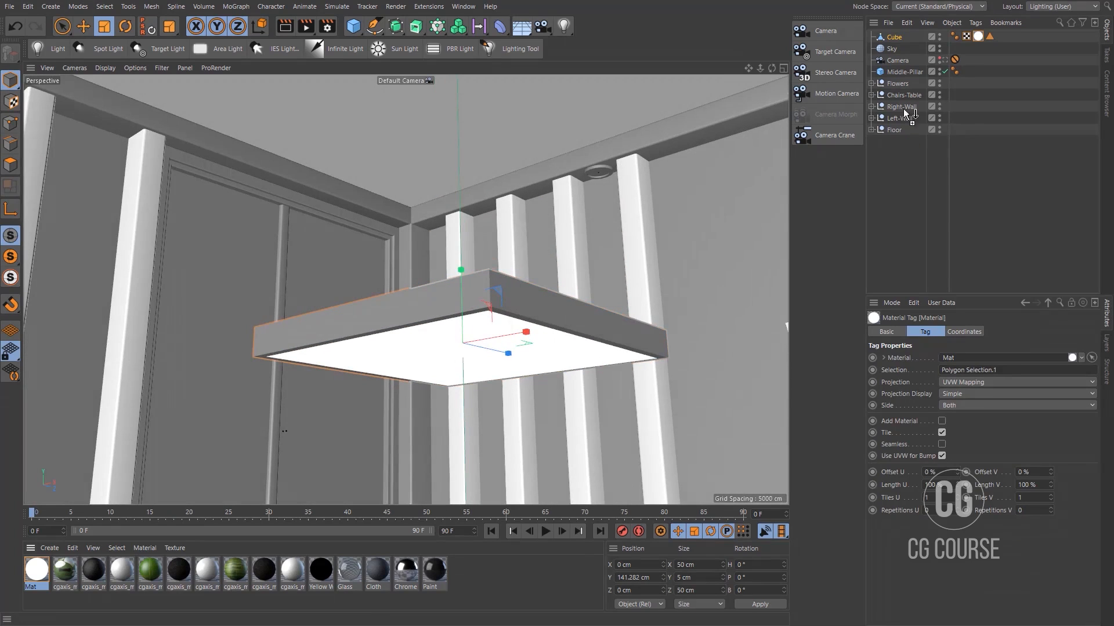
drag(897, 46, 896, 38)
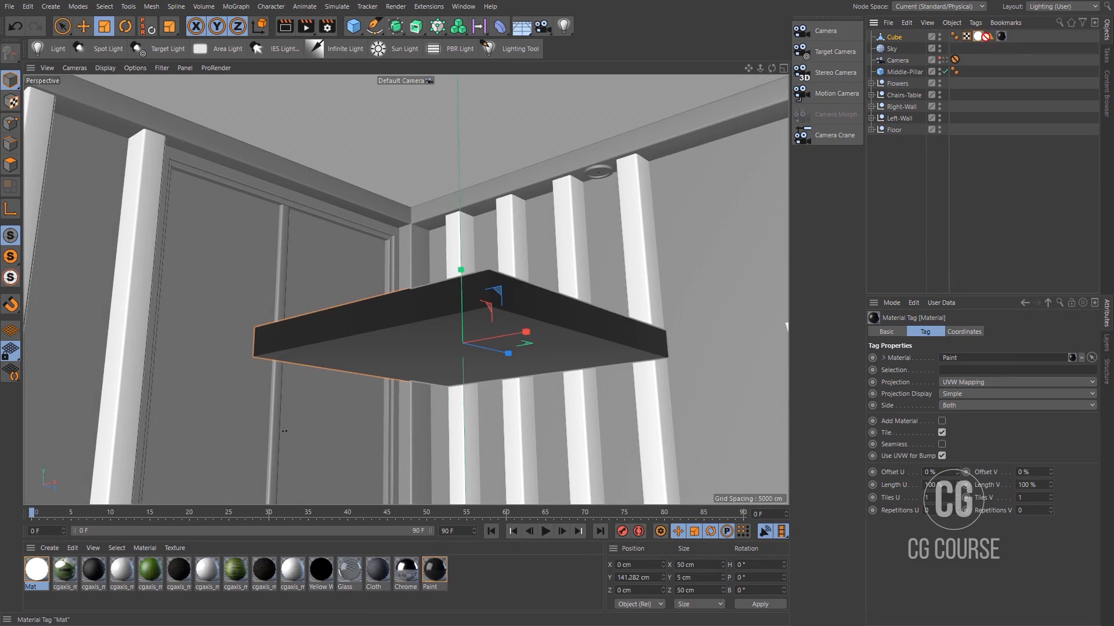
drag(1012, 36, 1013, 37)
mouse_move(517, 352)
alt+mouse_down()
mouse_move(514, 320)
mouse_move(496, 358)
mouse_move(455, 252)
alt+mouse_up()
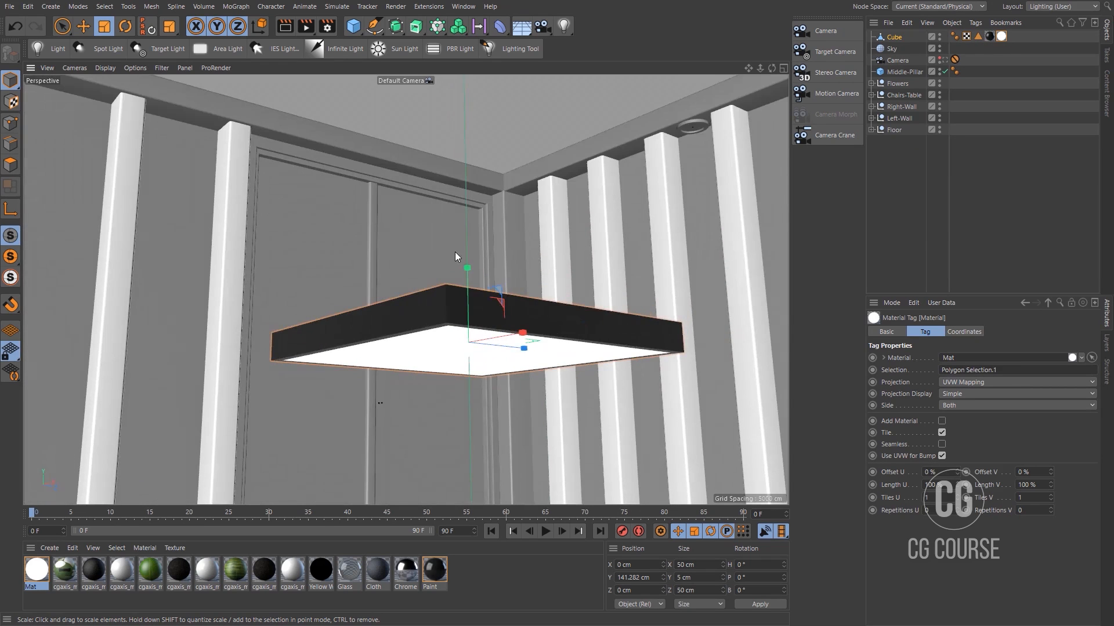
Add an area light and rotate it to a pitch of 90°
click(221, 52)
middle_click(555, 334)
alt+right_drag(580, 200, 563, 259)
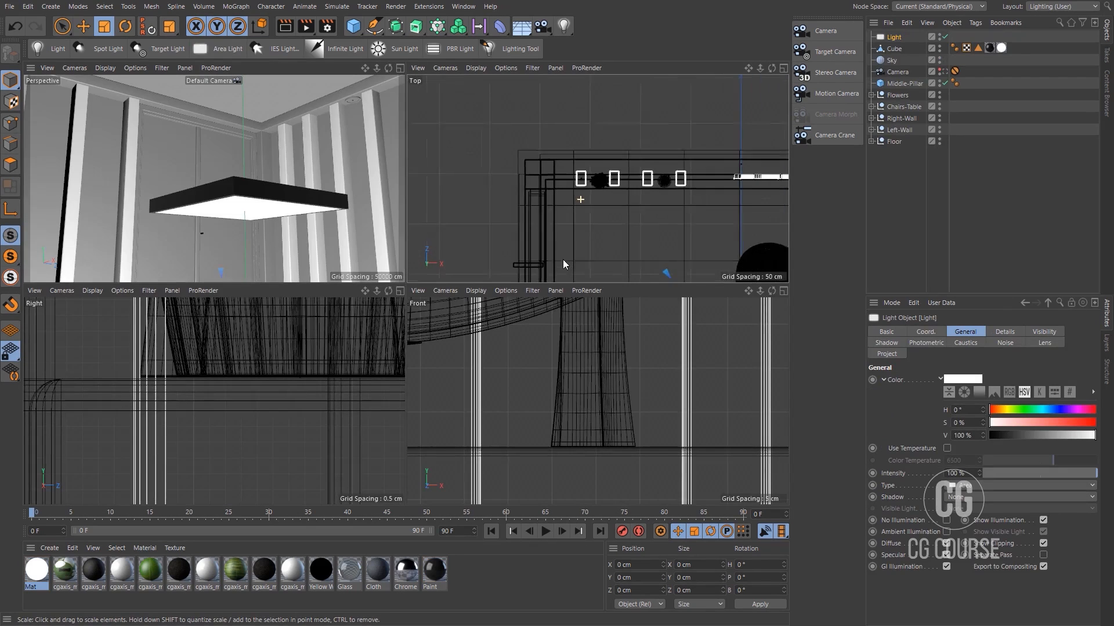
alt+middle_drag(621, 254, 605, 147)
alt+middle_drag(722, 273, 639, 220)
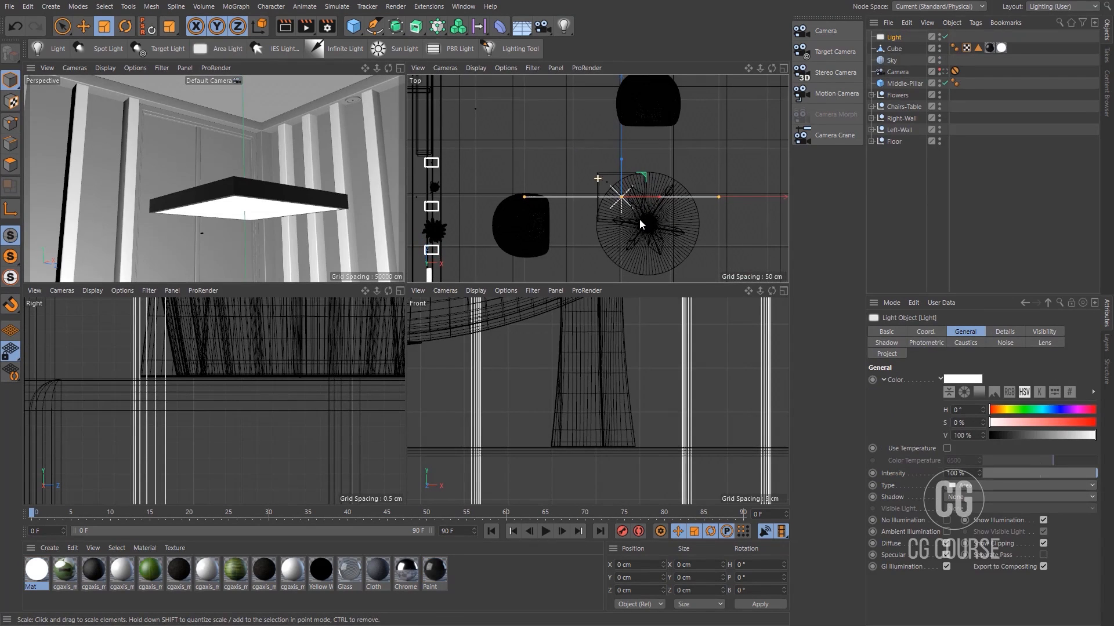
key(r)
drag(621, 187, 618, 301)
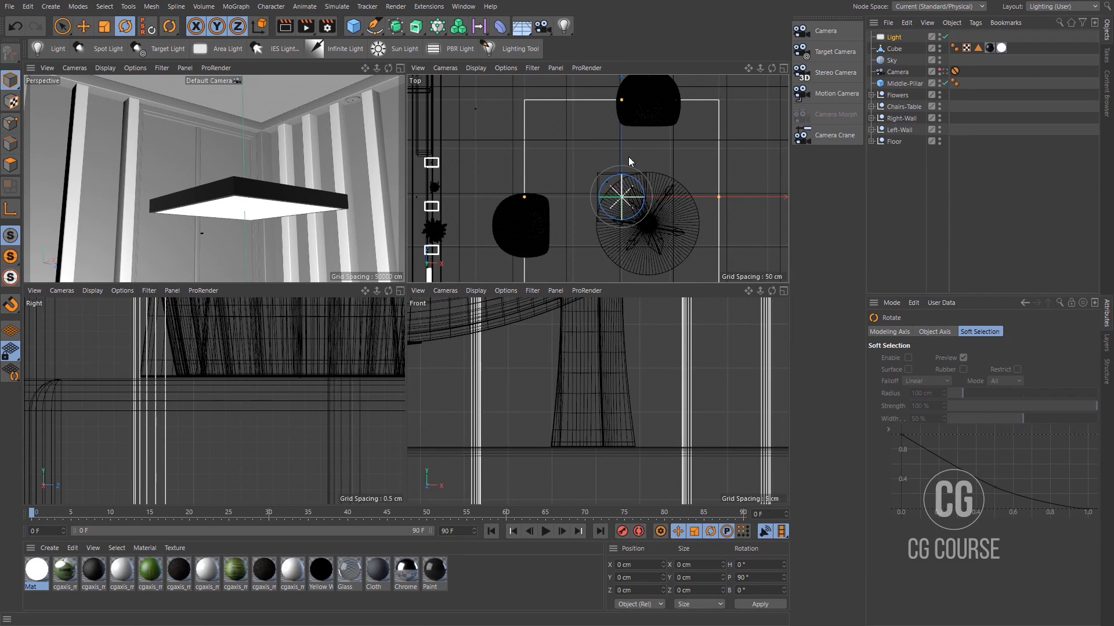
Scale the area light down to fit within the lamp panel's outline in the top view
middle_click(614, 200)
key(t)
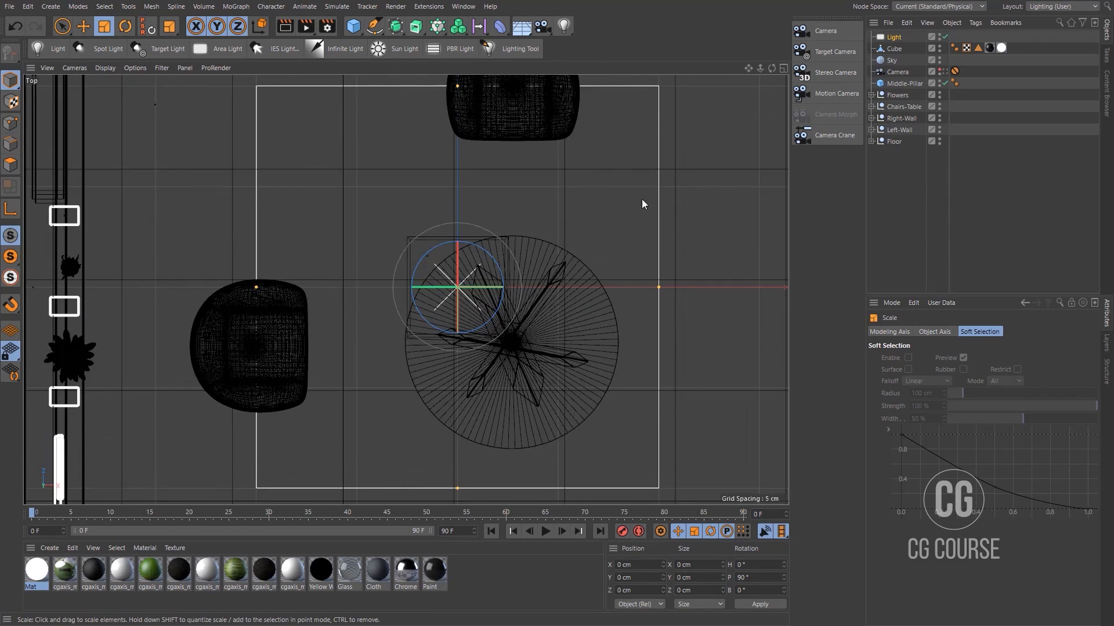
drag(614, 235, 366, 305)
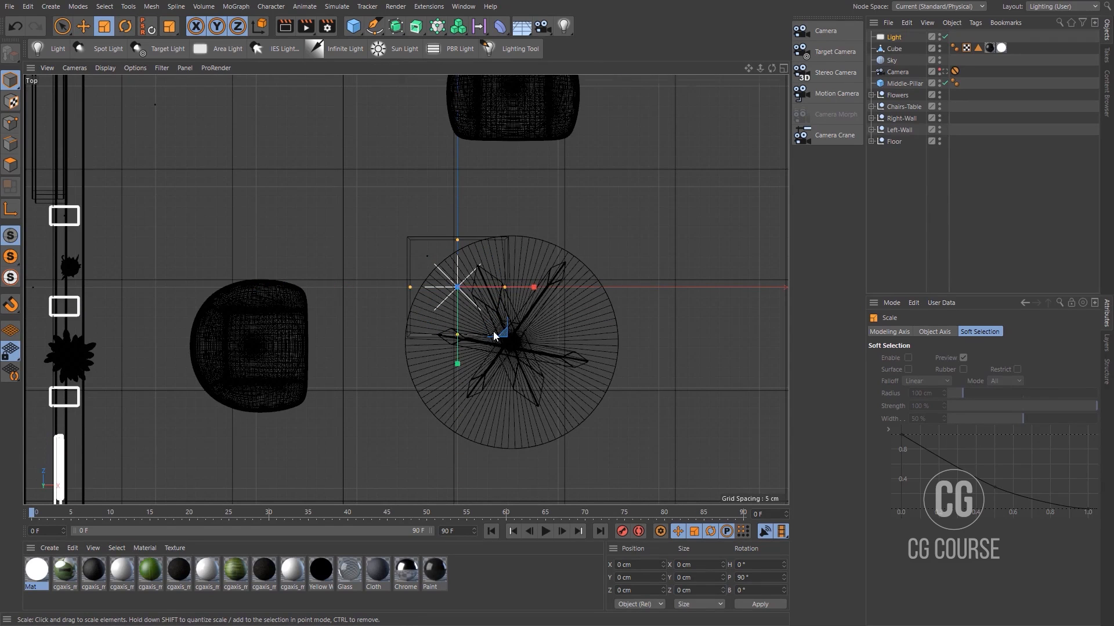
Move the area light up to the underside of the lamp panel, at about Y 138.6 cm
middle_click(493, 332)
scroll(554, 416, down, 5)
scroll(596, 380, down, 4)
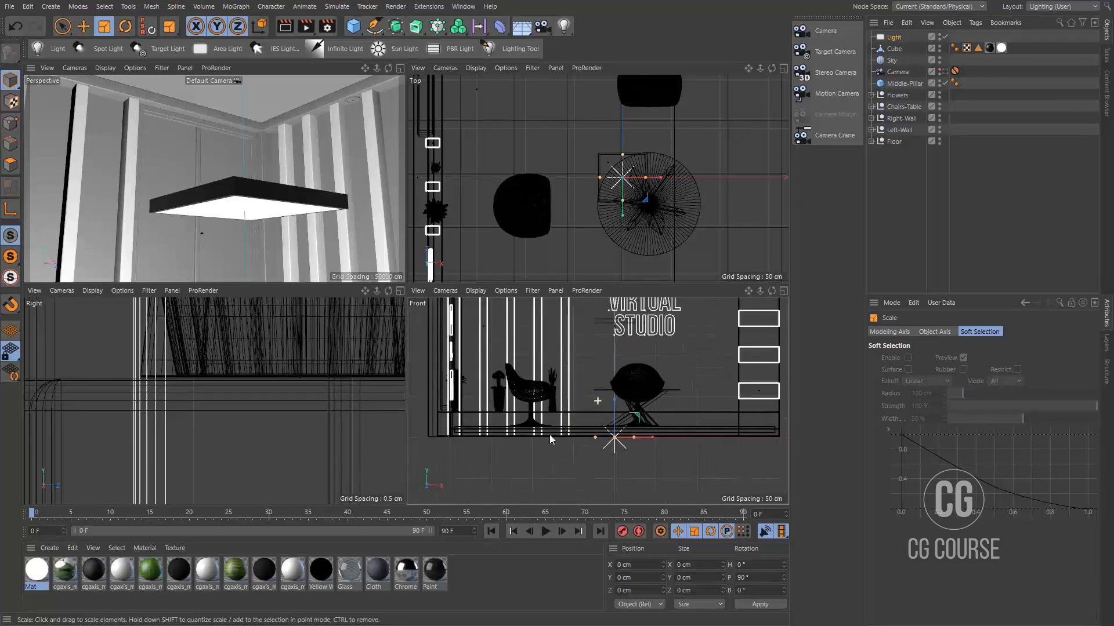
key(e)
drag(592, 448, 605, 309)
scroll(655, 326, up, 5)
scroll(656, 326, up, 3)
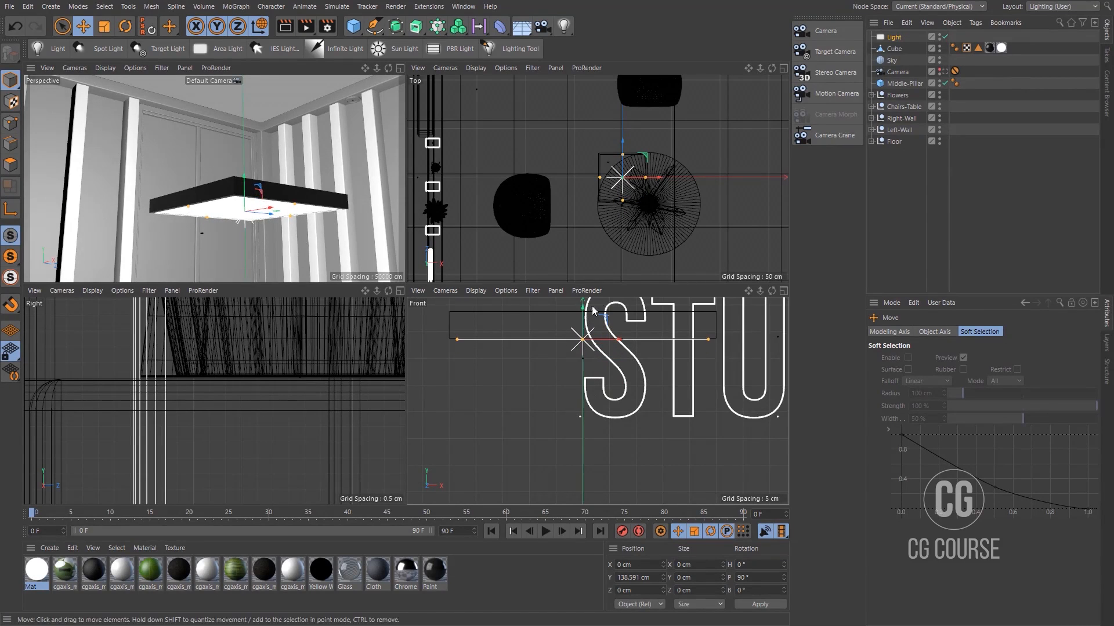
Group the area light and the cube under a null and rename the group Light
middle_click(314, 228)
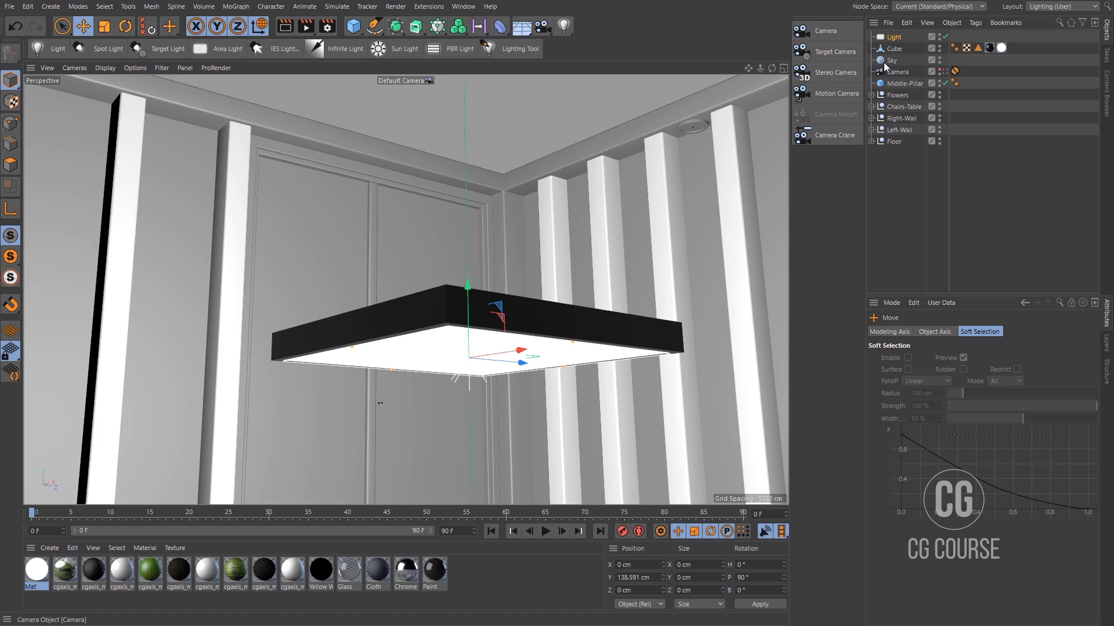
ctrl+click(893, 47)
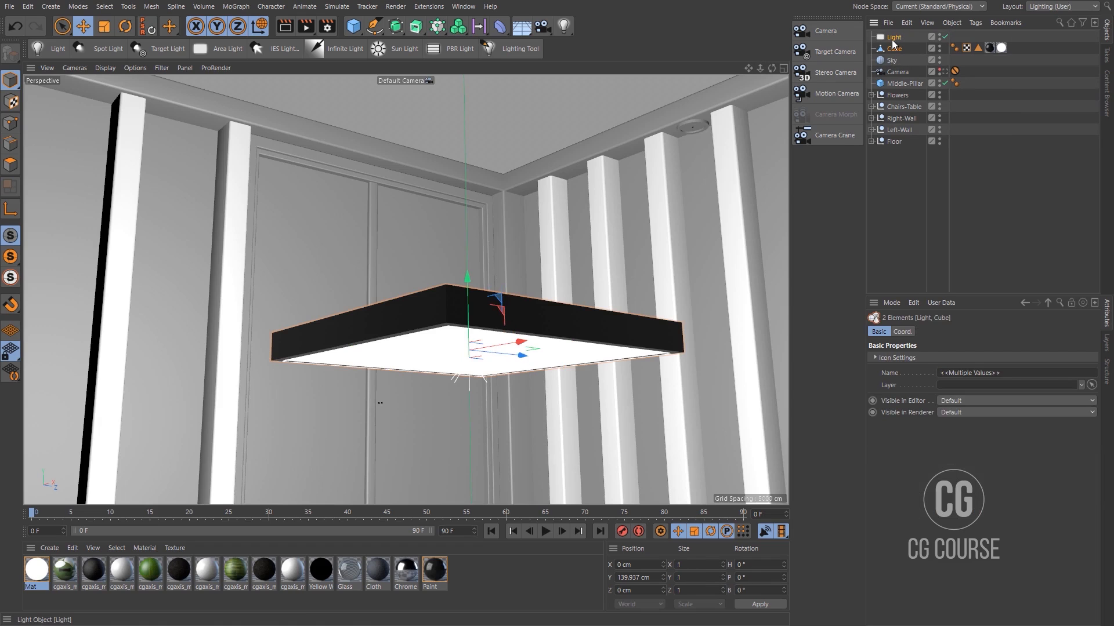
key(alt+g)
double_click(894, 37)
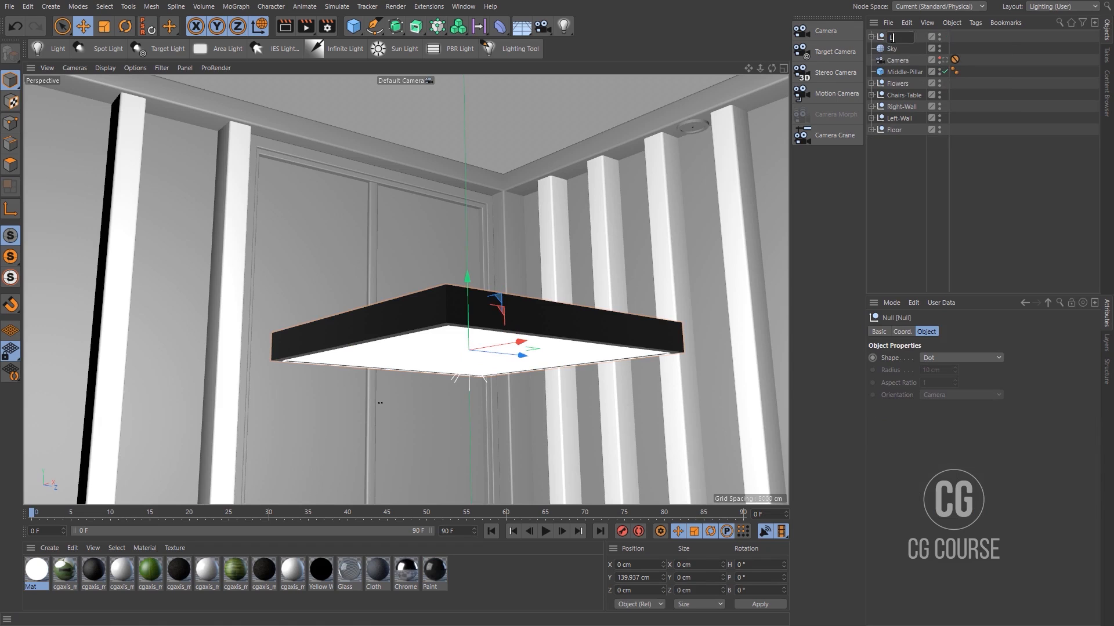
text(Light)
key(Return)
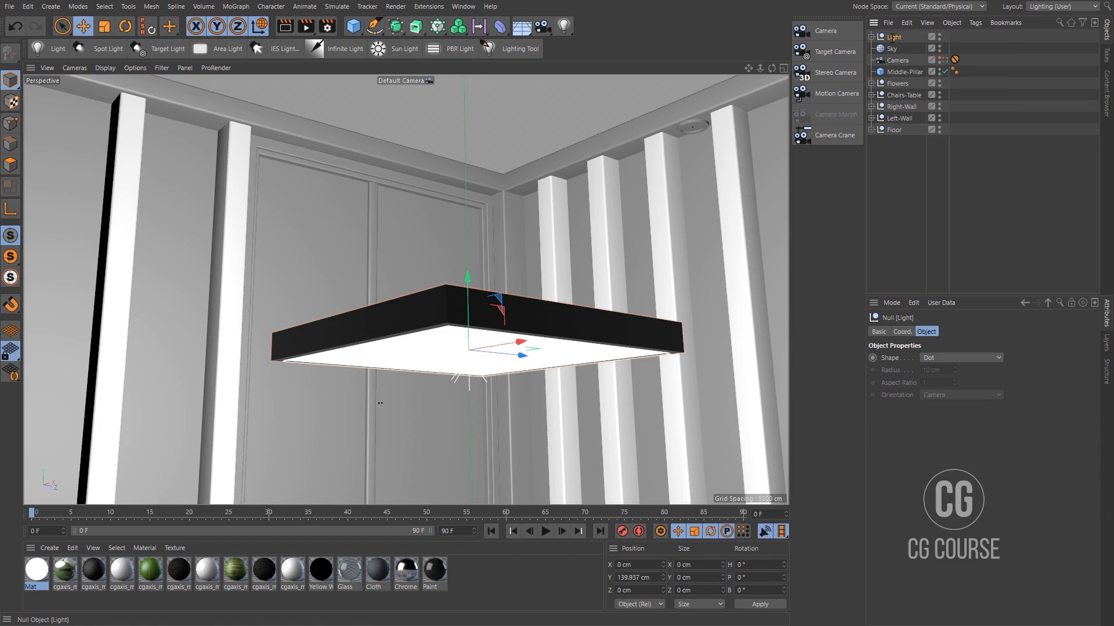
Activate the scene camera and raise the Light group to ceiling level, at about Y 266 cm
click(945, 60)
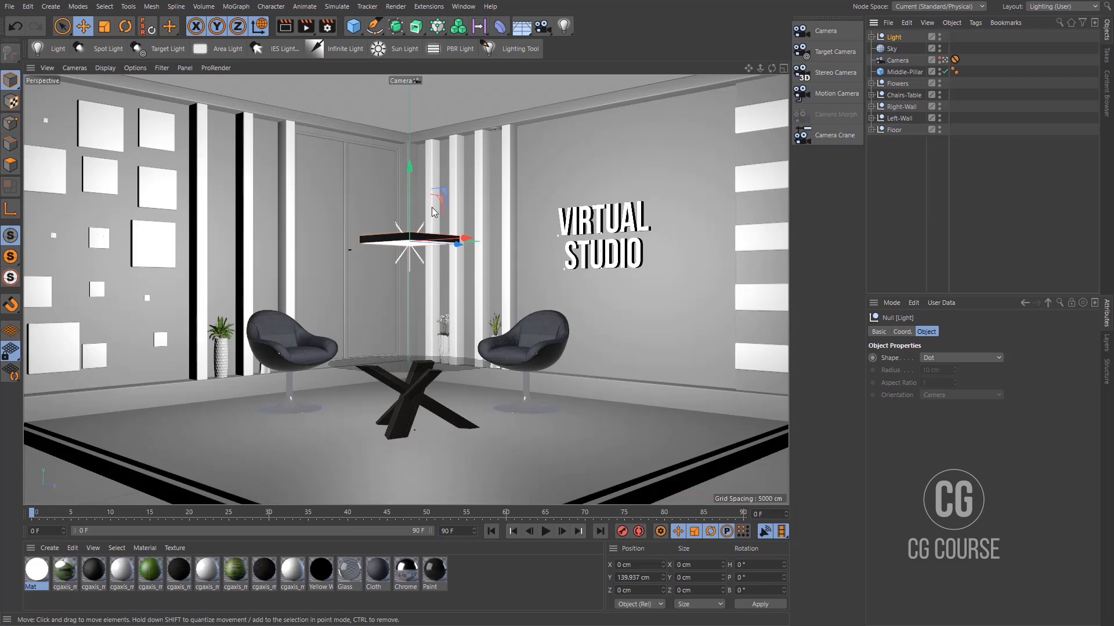
drag(410, 196, 411, 151)
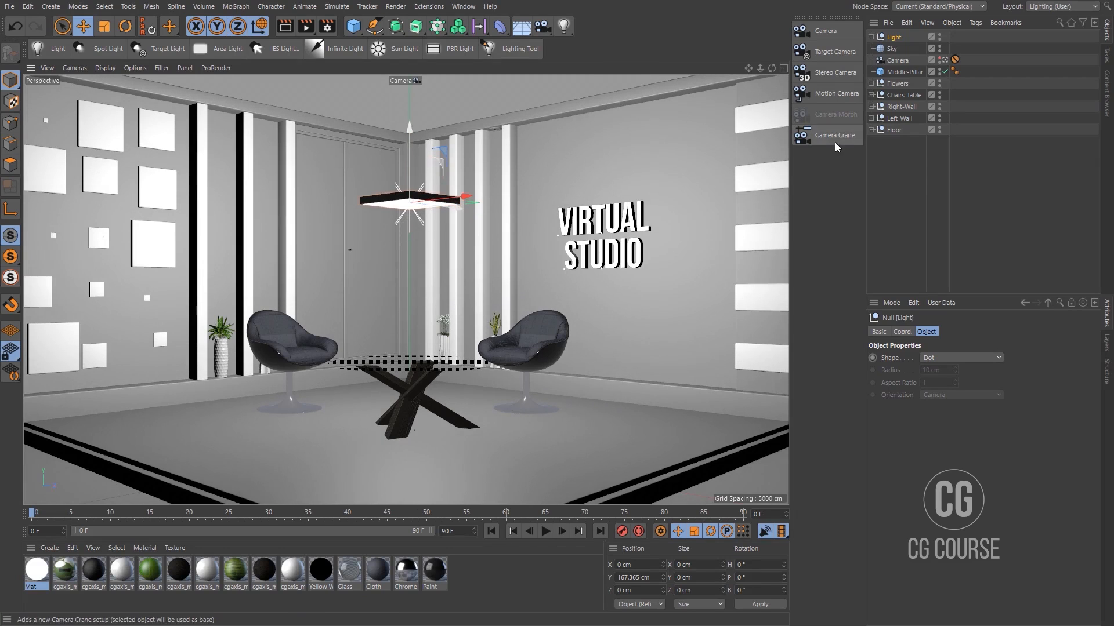
click(870, 130)
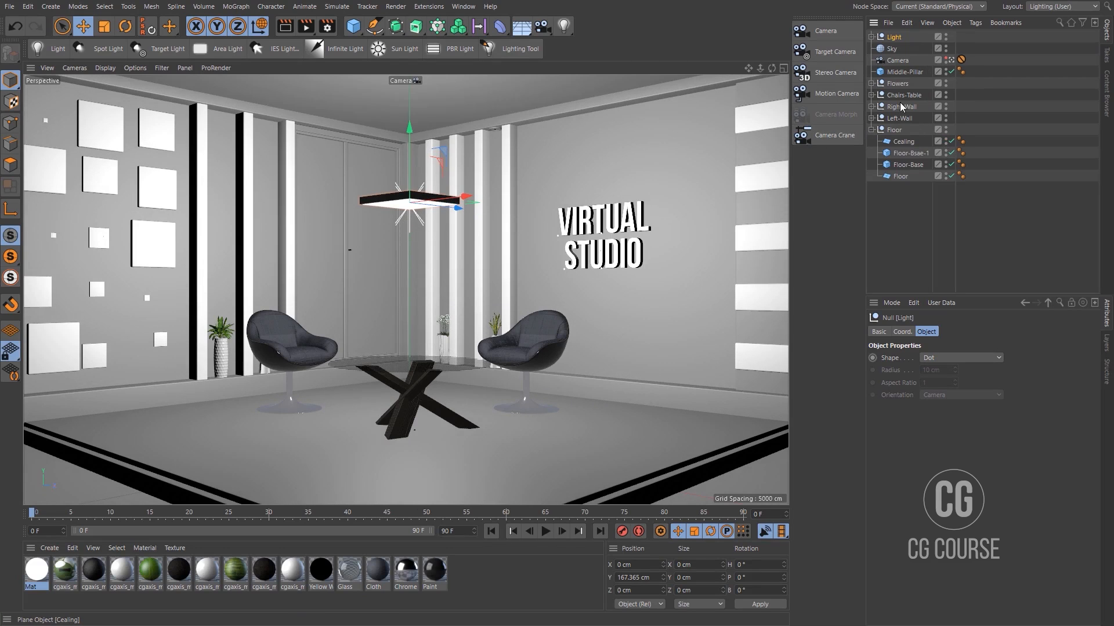
middle_click(562, 273)
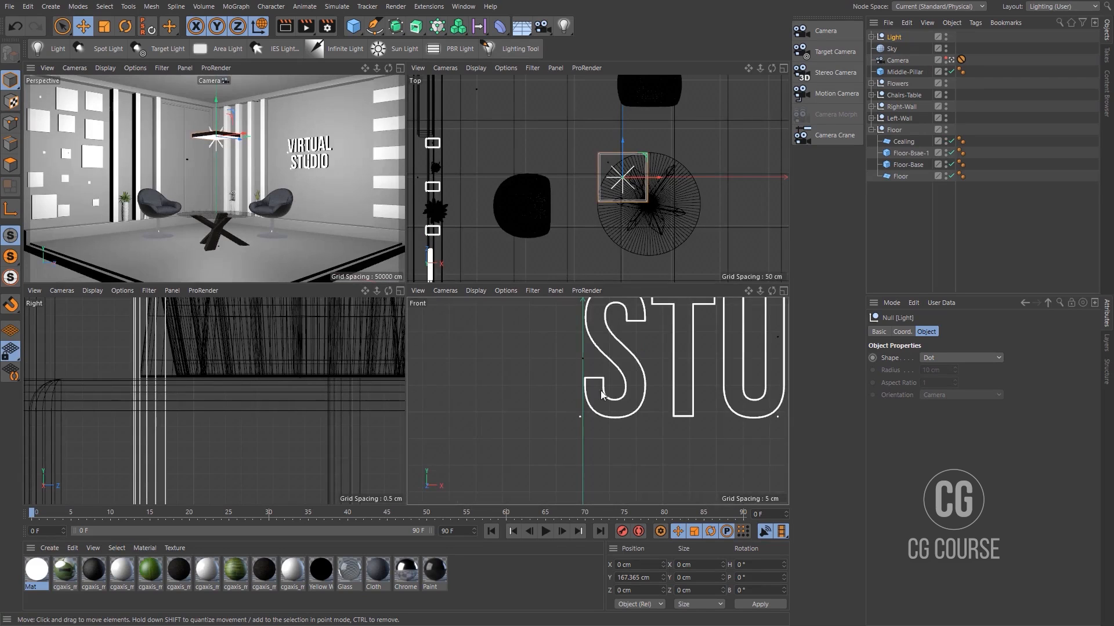
scroll(615, 375, down, 4)
alt+middle_drag(642, 313, 616, 390)
drag(601, 387, 606, 324)
scroll(648, 326, up, 5)
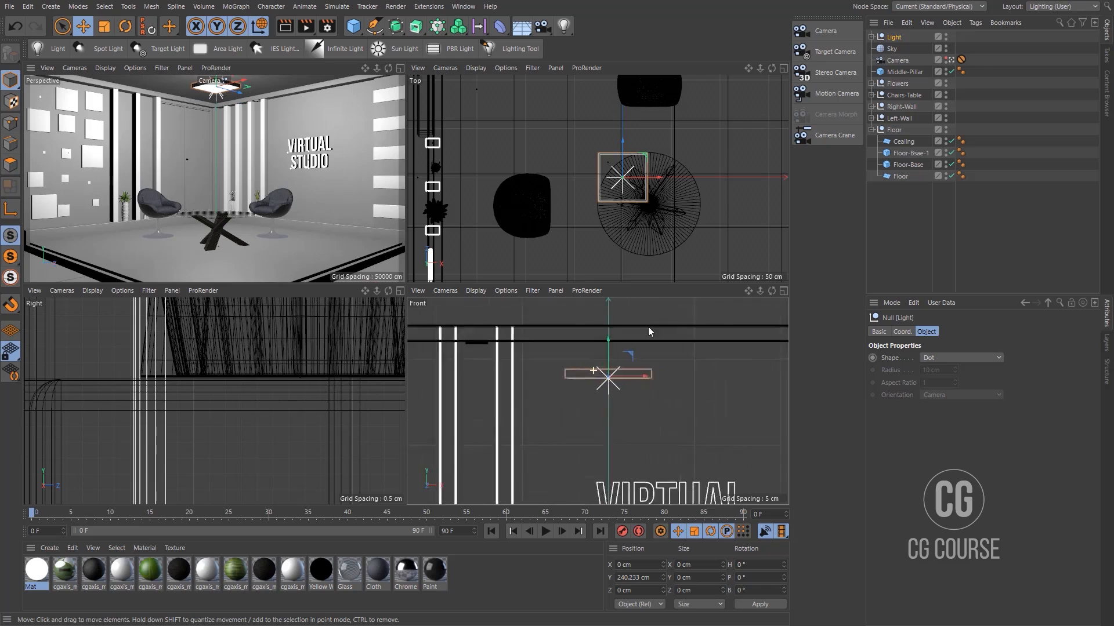
middle_drag(632, 400, 600, 401)
drag(600, 400, 625, 326)
Put the Light group in a MoGraph Cloner in Grid Array mode with a count of 3, 1 and 3
scroll(565, 226, down, 5)
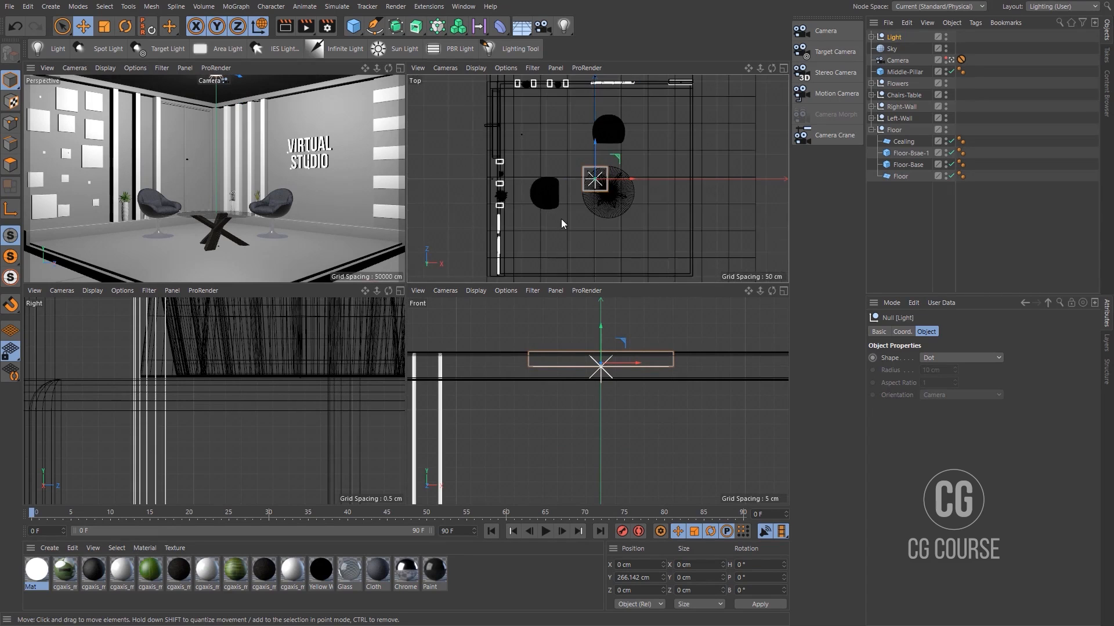
middle_click(561, 218)
scroll(499, 260, down, 4)
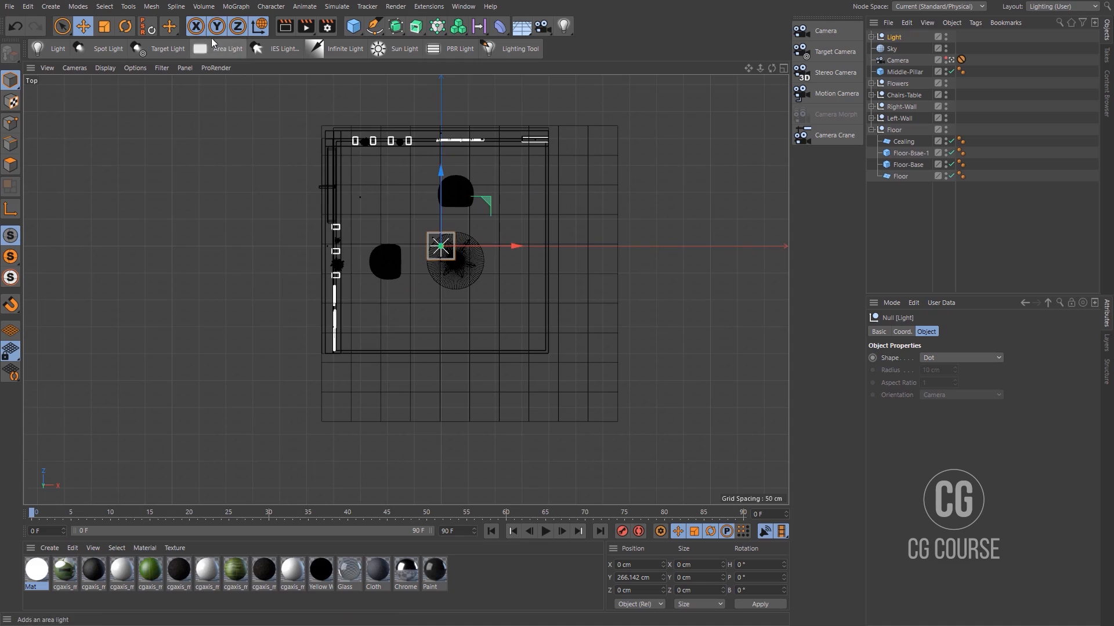
click(244, 12)
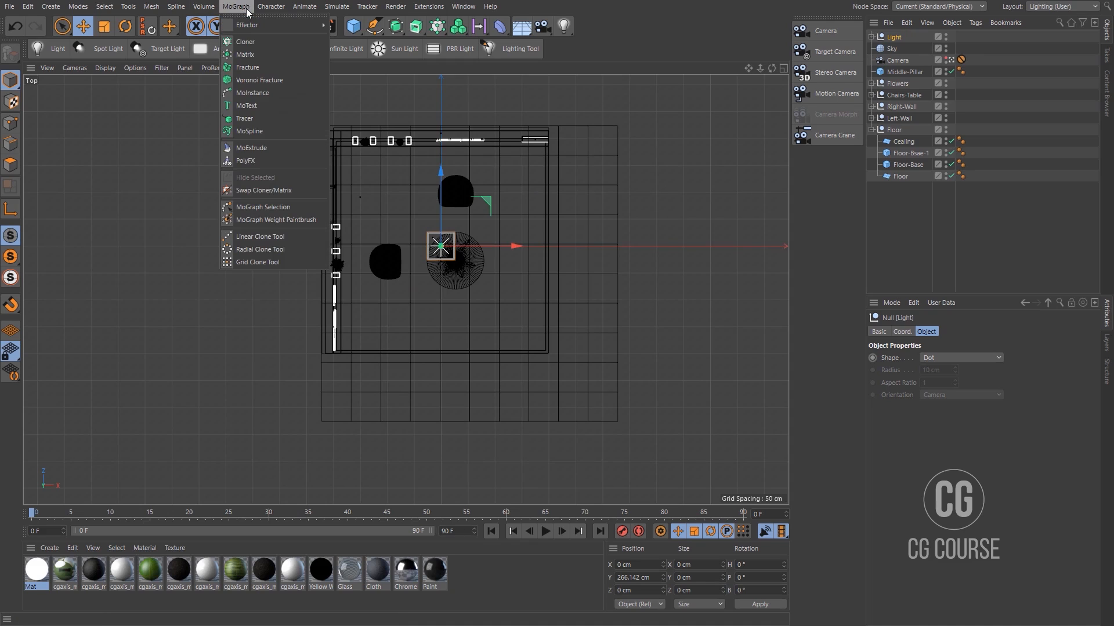
click(249, 37)
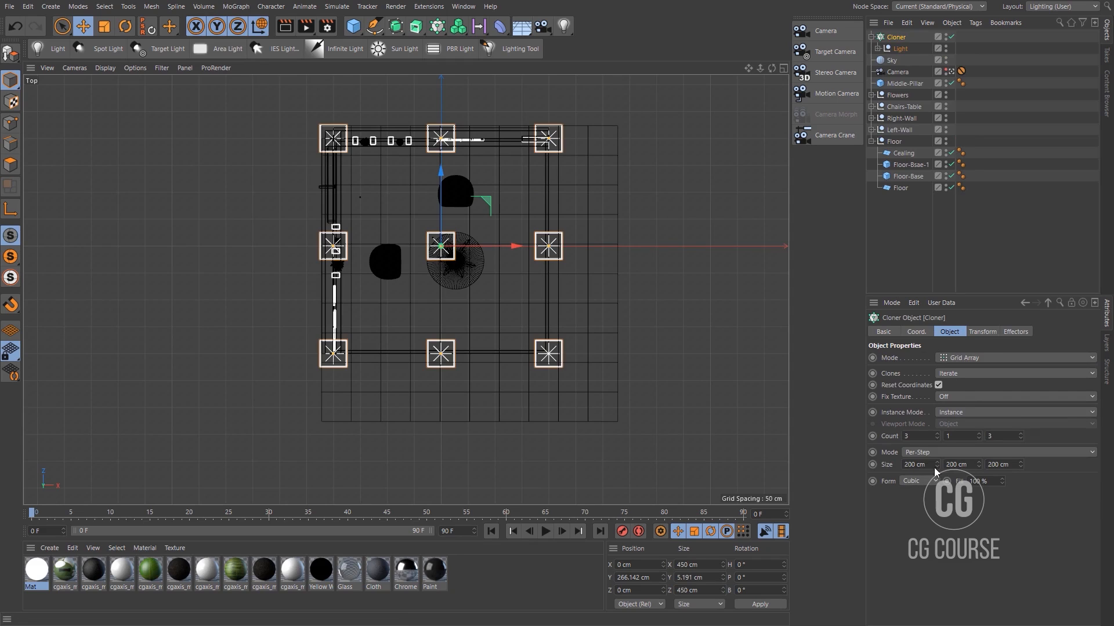
Set the cloner's per-step size to 145 cm along both X and Z
text(145)
key(Return)
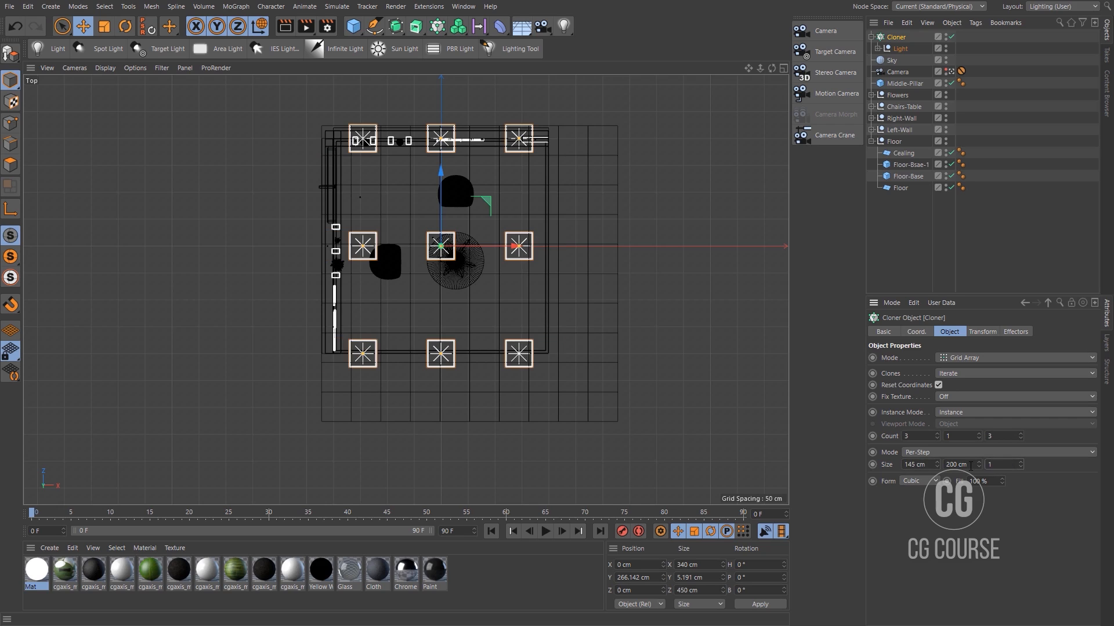
text(145)
key(Return)
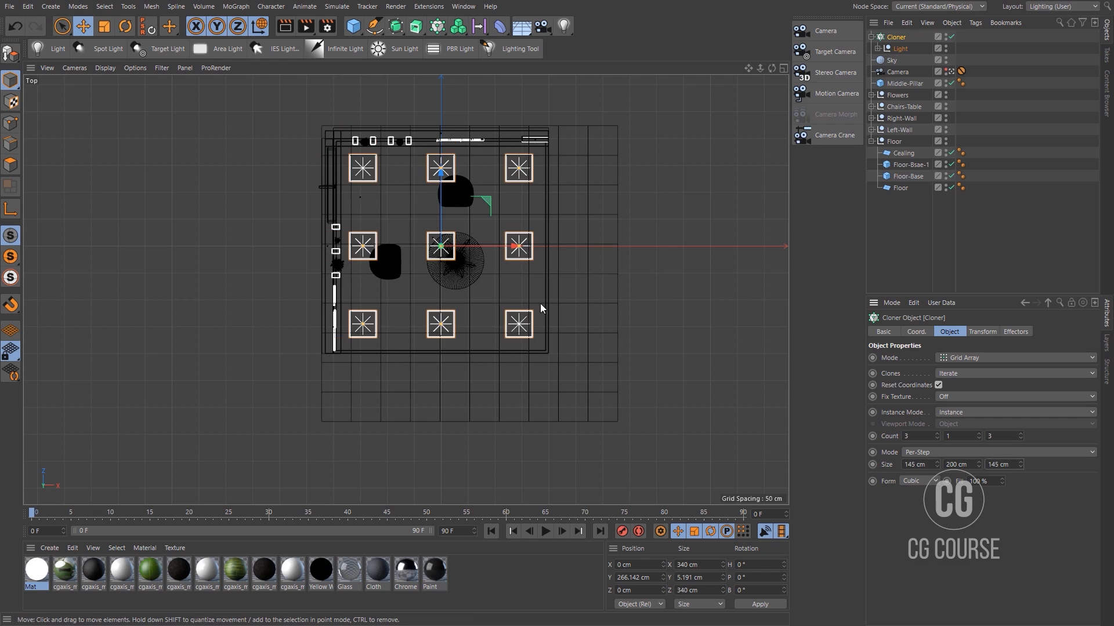
Return to the camera's perspective view and set the intensity of the area light inside the cloner to 35%
middle_click(518, 324)
middle_click(312, 198)
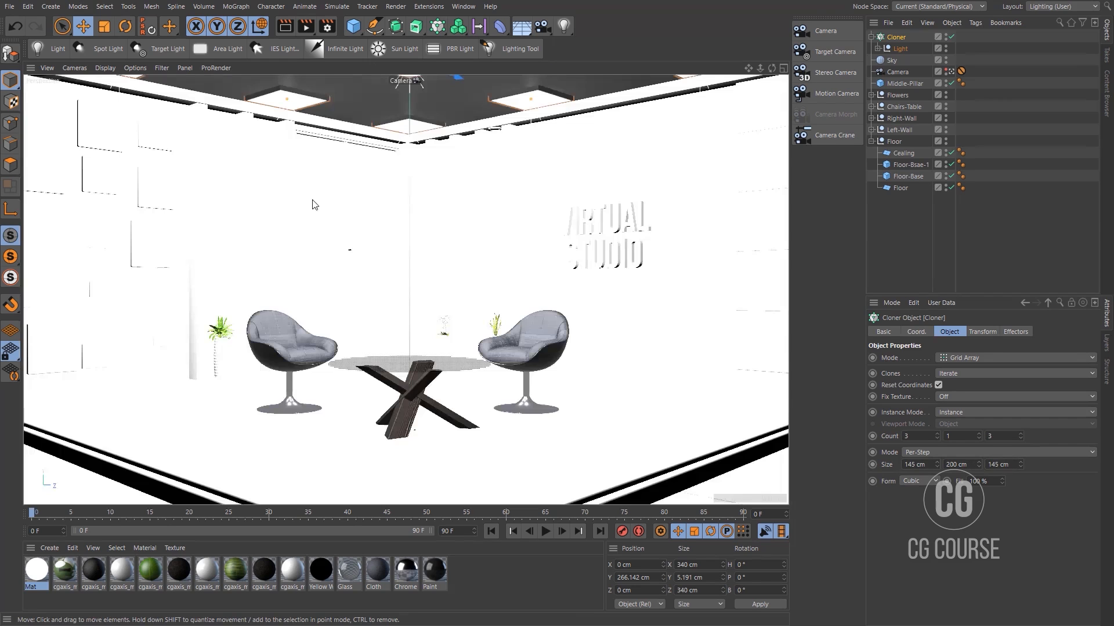
click(877, 49)
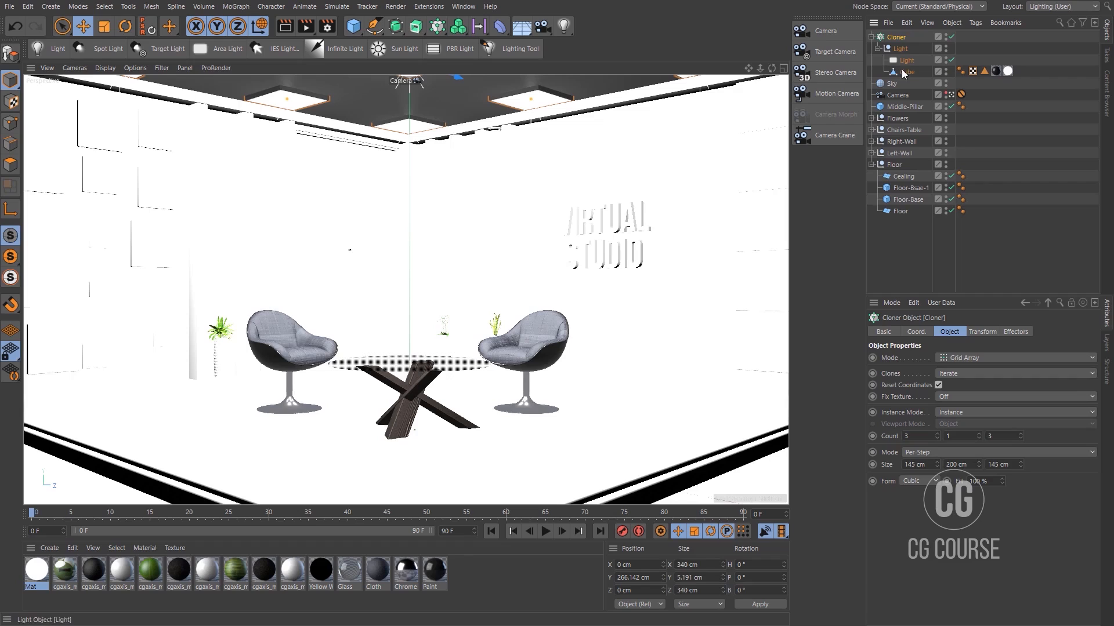
click(907, 71)
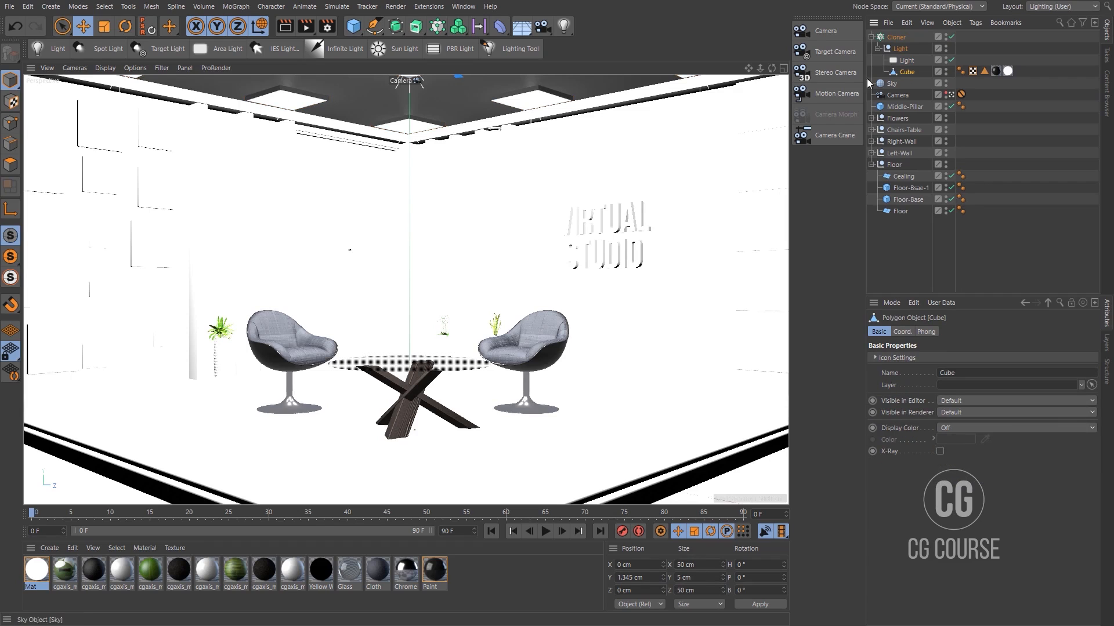
click(905, 60)
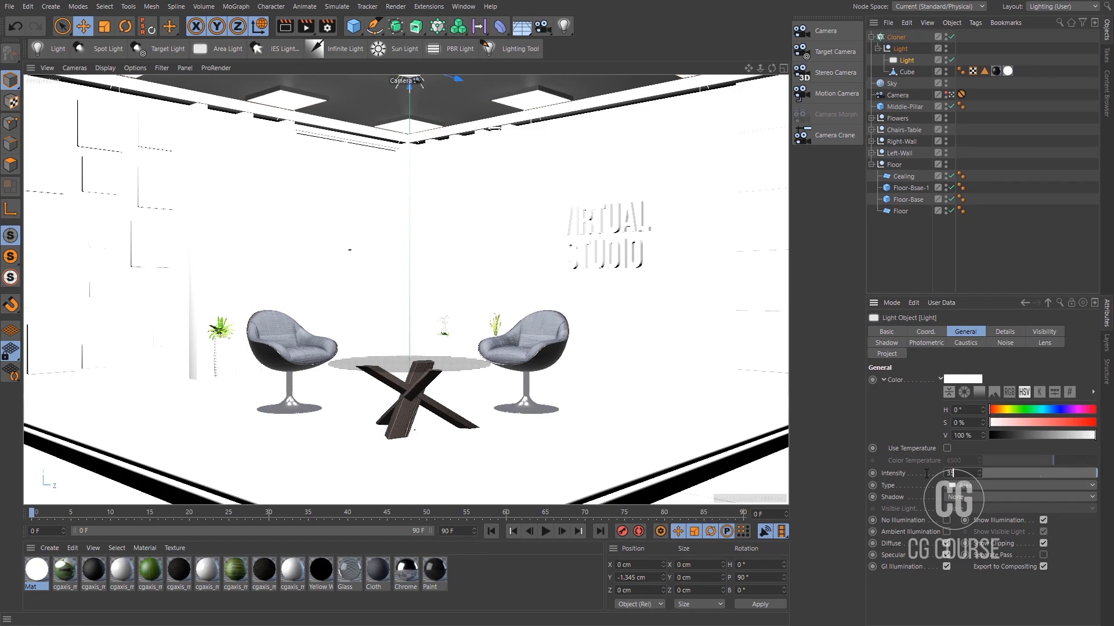
text(35)
key(Return)
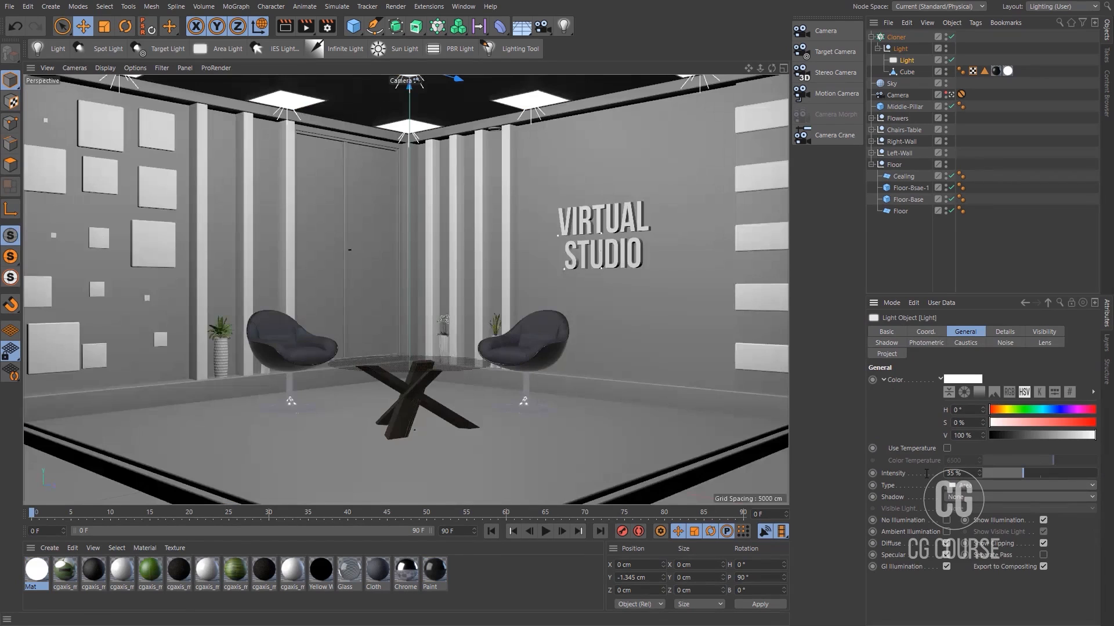
Render the studio scene to the Picture Viewer to check the ceiling lighting, and minimize the viewer when it finishes
click(911, 279)
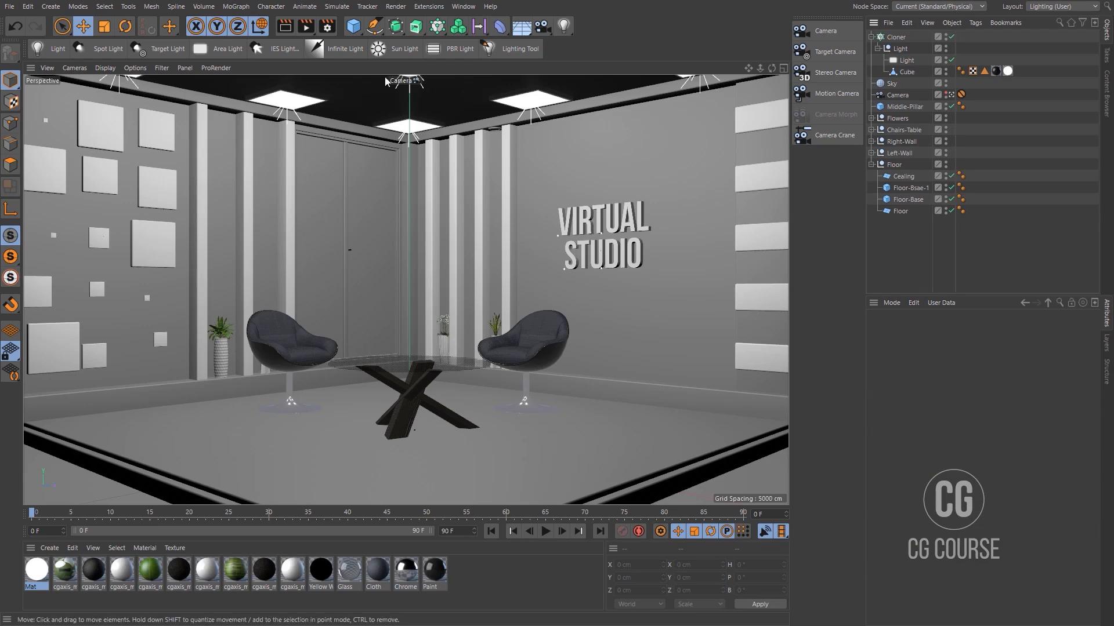
click(306, 27)
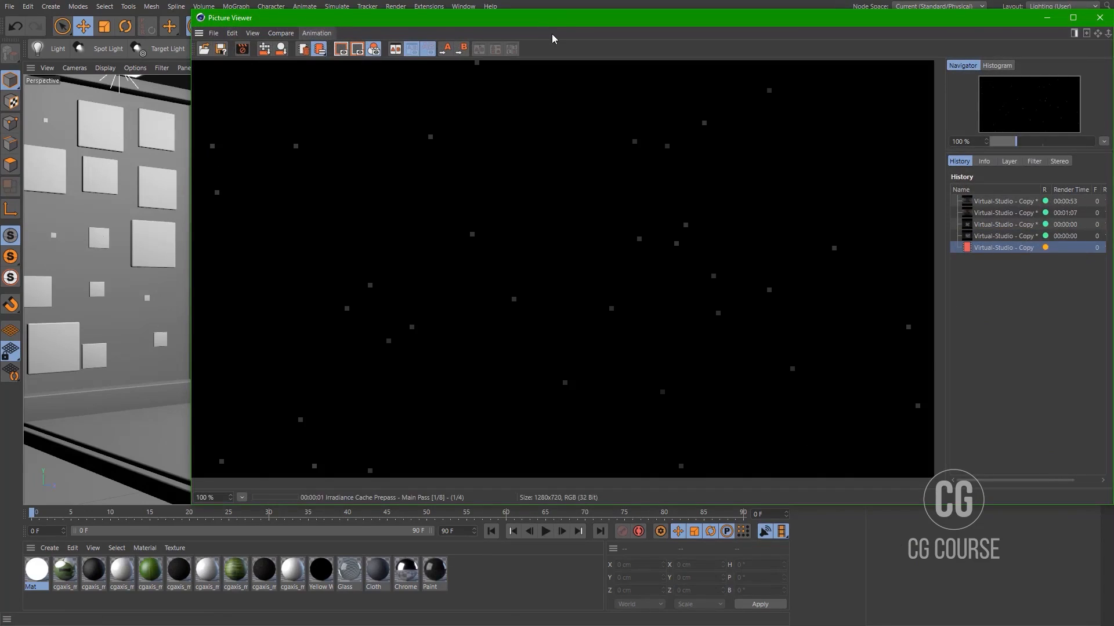
drag(556, 20, 480, 50)
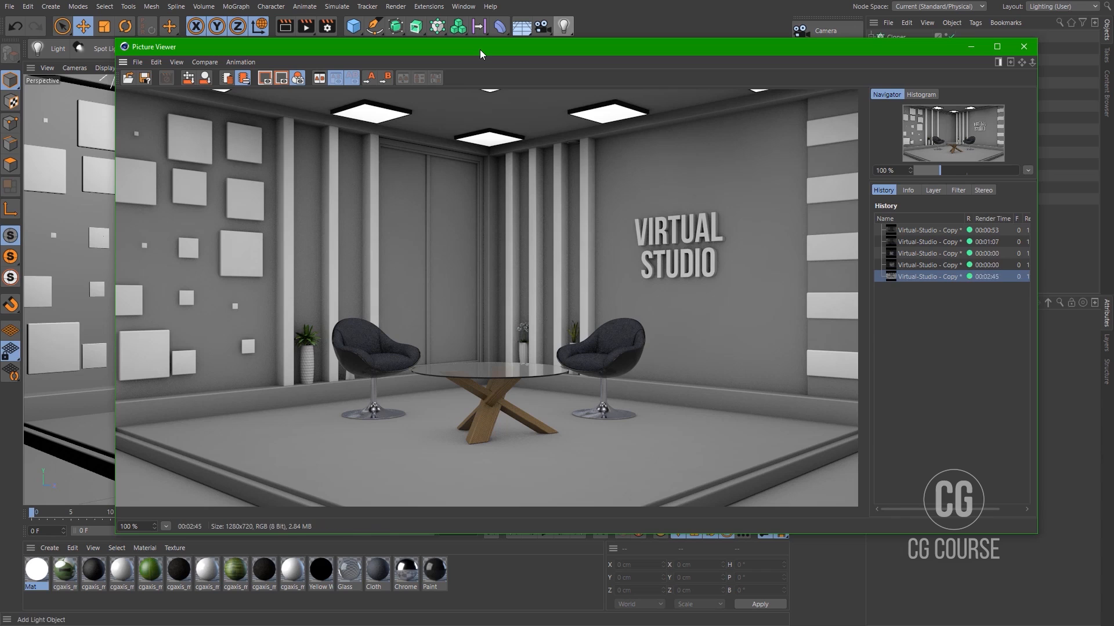
click(974, 47)
Copy the IES-Light object from the Materials.c4d project and paste it into the Virtual-Studio - Copy.c4d scene
click(463, 6)
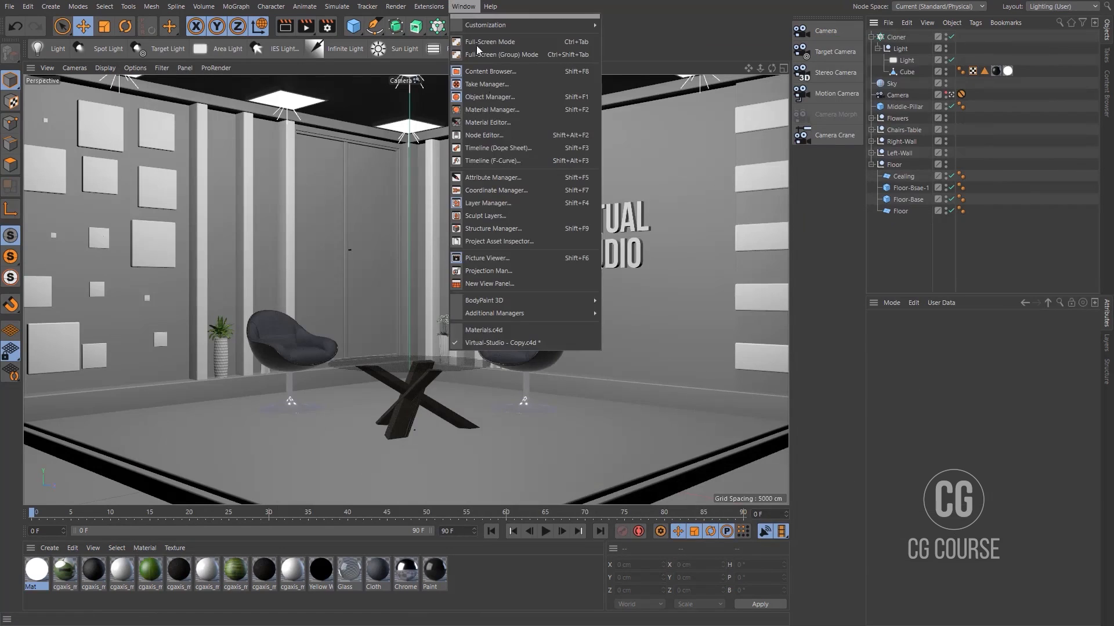
click(506, 328)
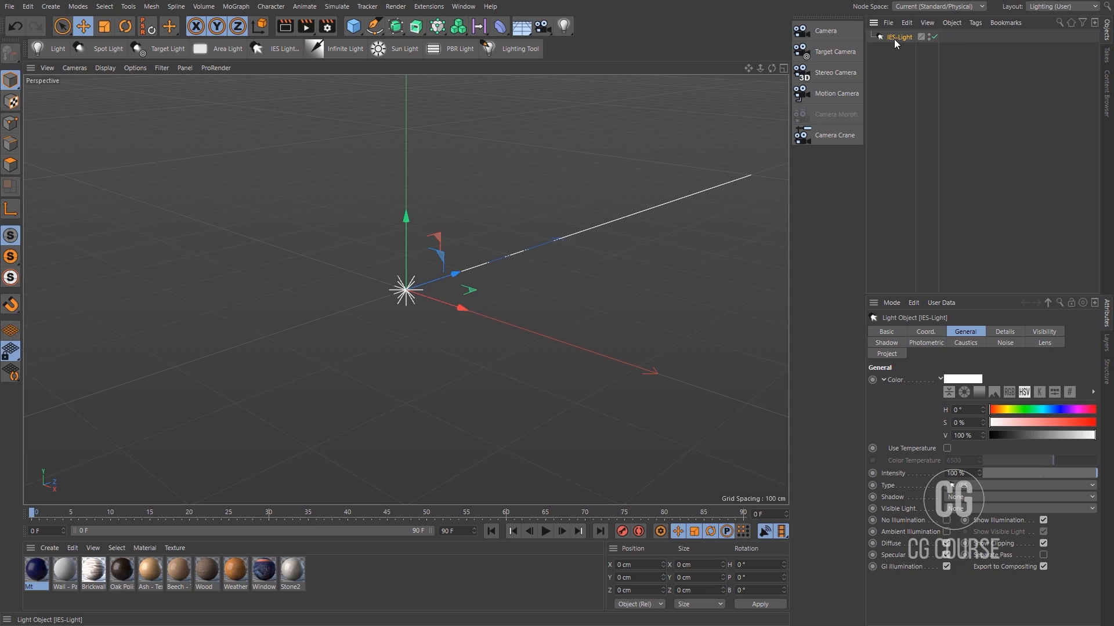
click(463, 6)
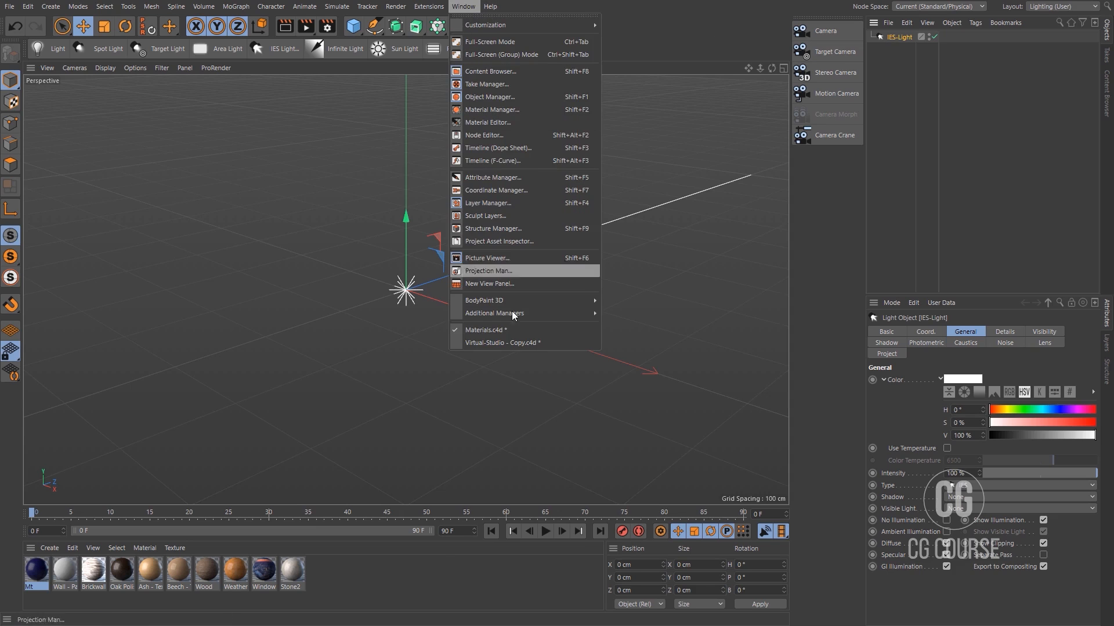
click(514, 339)
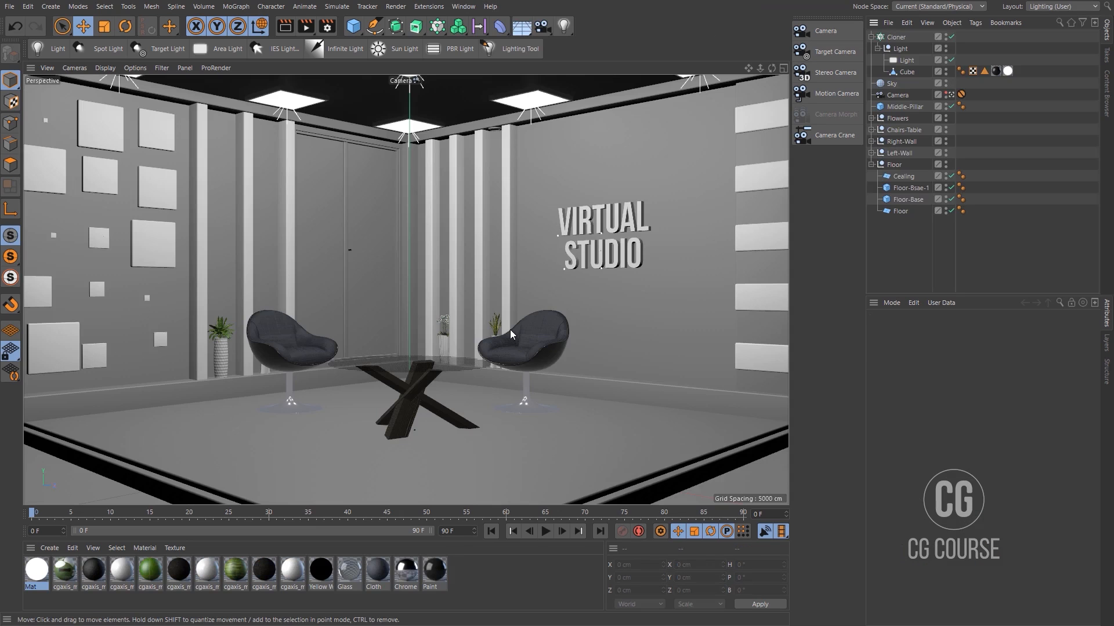
key(ctrl+v)
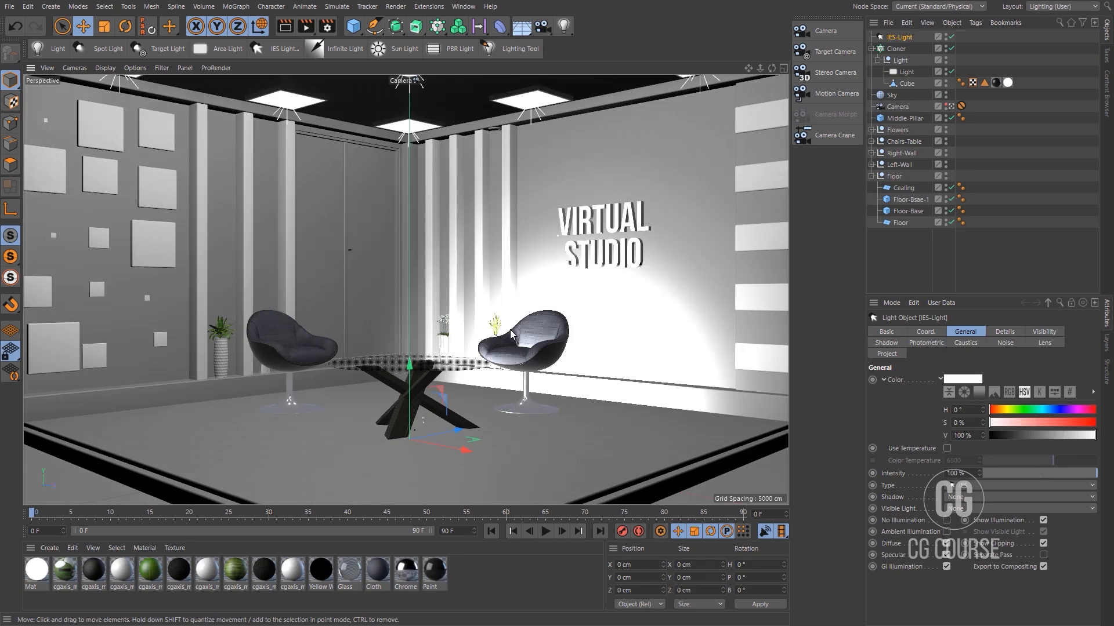
Raise the pasted IES-Light to about Y 88 cm and rotate its pitch to -90° so it points down
drag(412, 374, 412, 244)
key(r)
drag(381, 291, 430, 273)
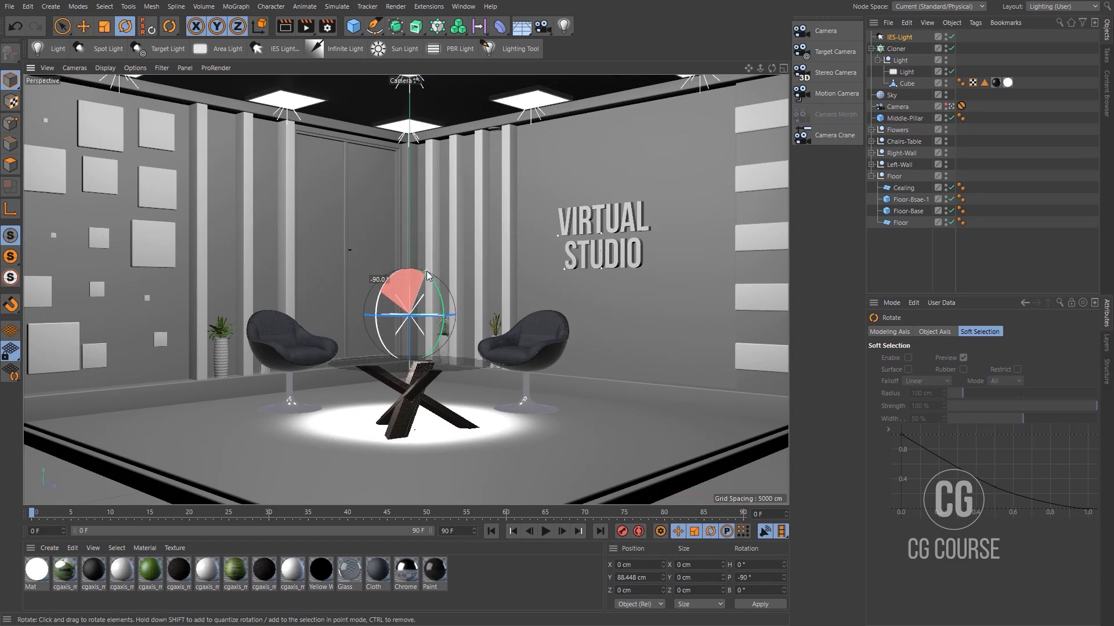
Collapse the cloner hierarchy and set the IES-Light's intensity to 25%
click(872, 49)
click(898, 37)
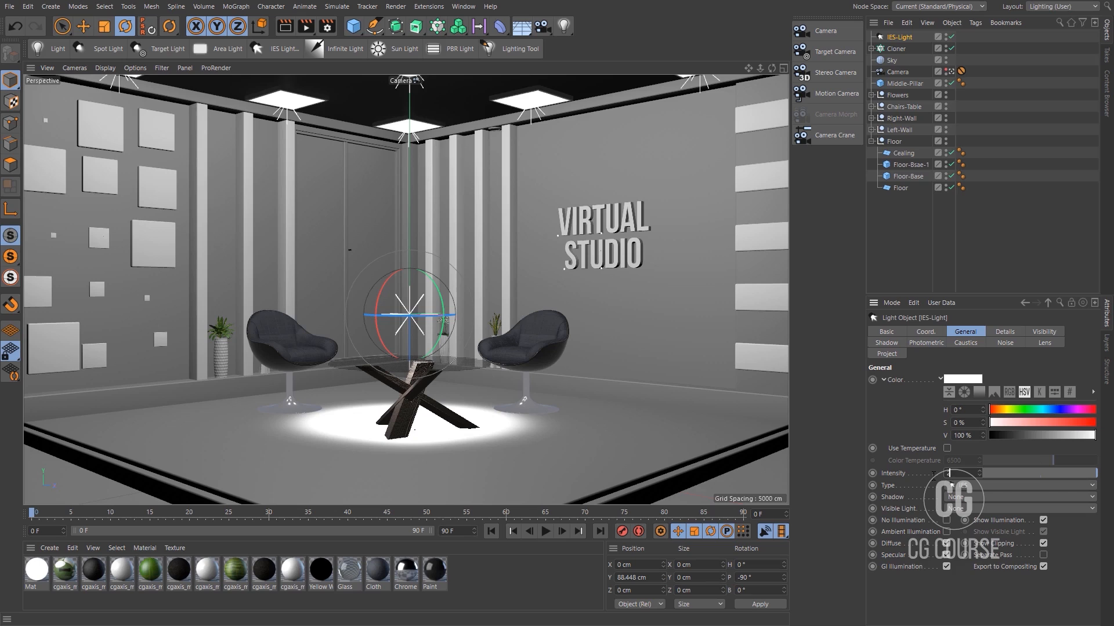
text(25)
key(Return)
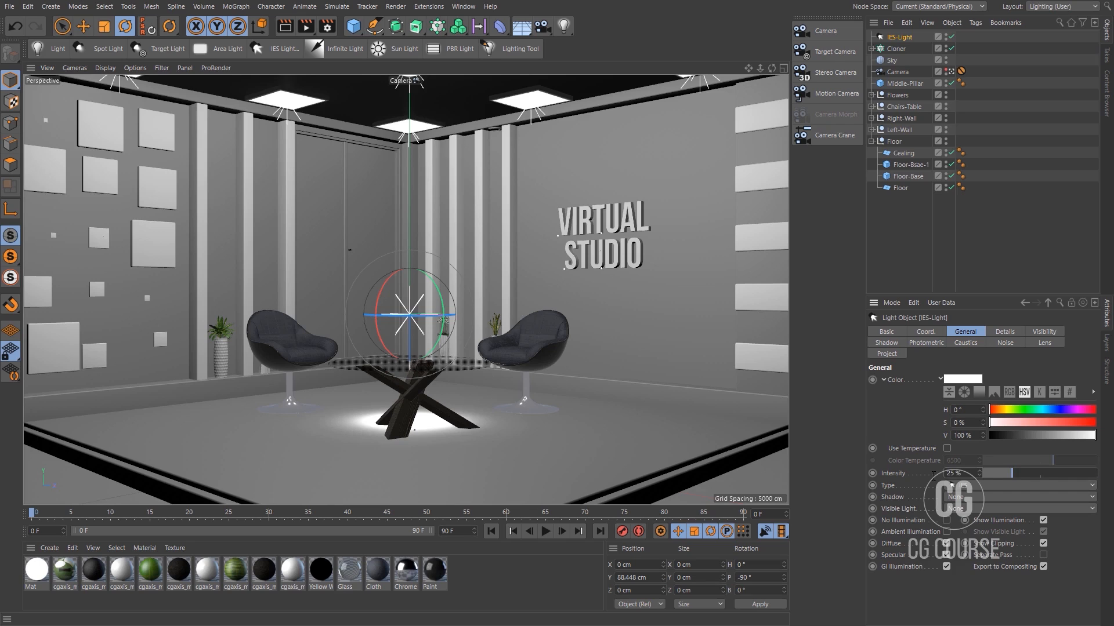
Rename the Cloner object as Cealing-Light
click(899, 49)
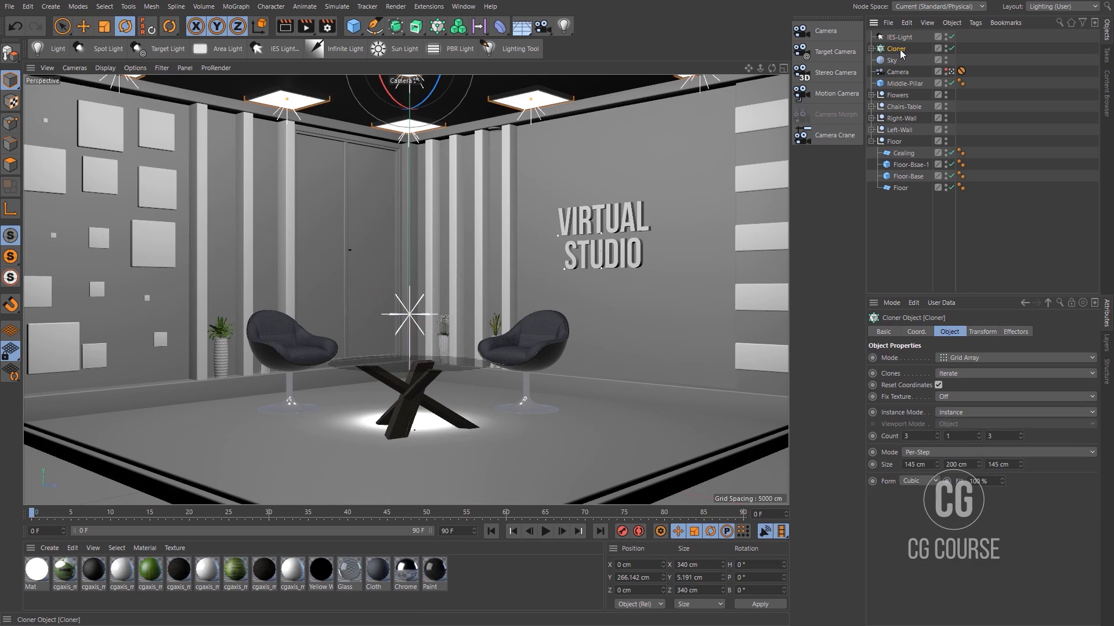
double_click(899, 49)
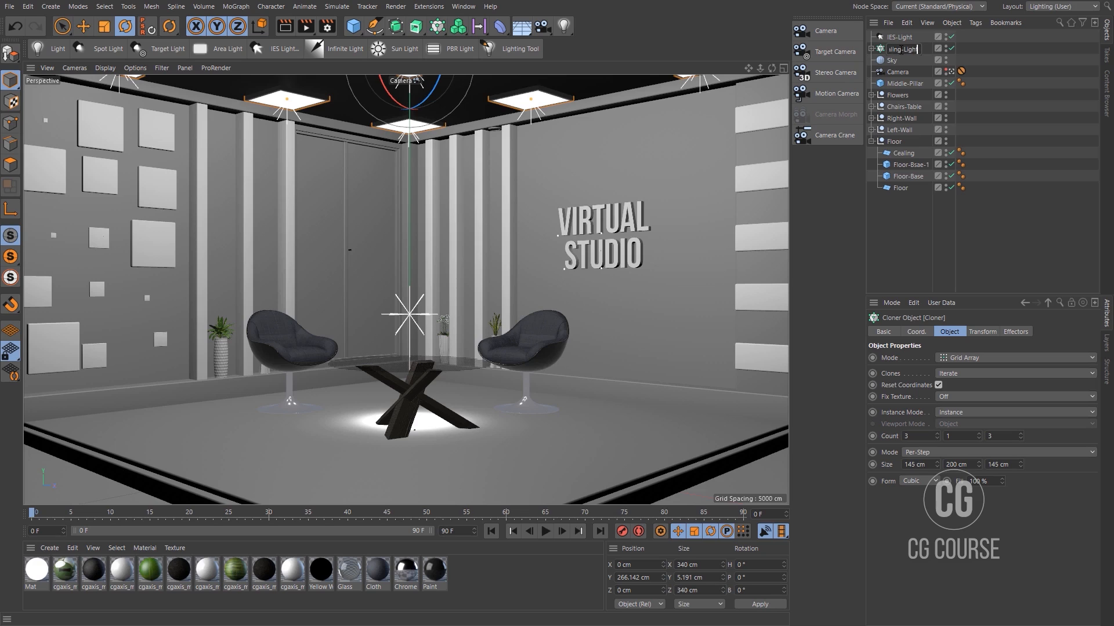
key(Return)
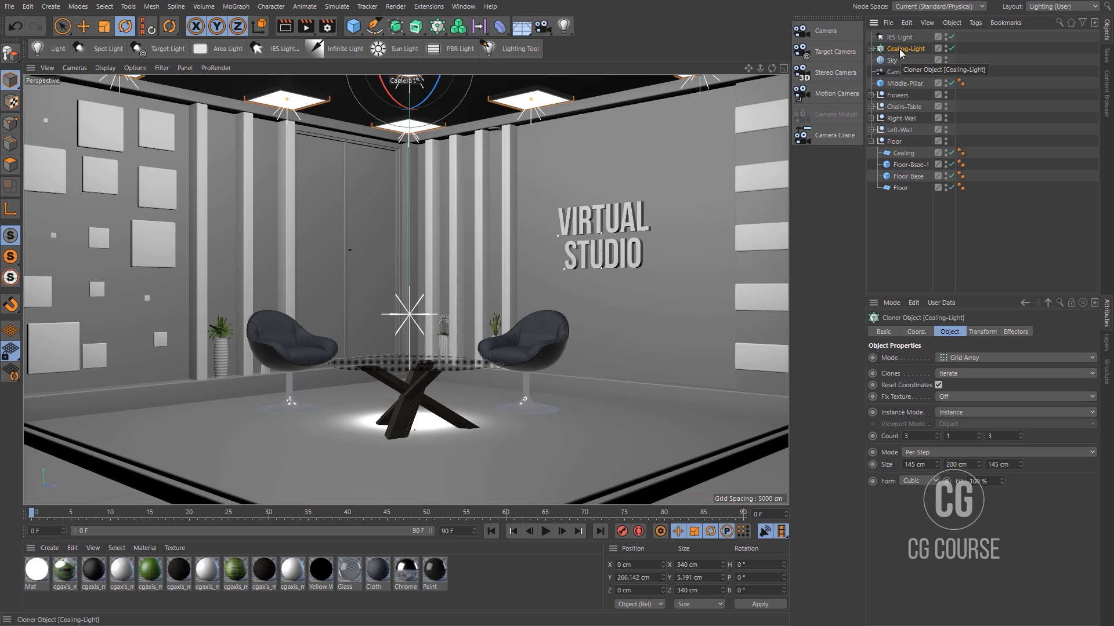
Move the IES-Light to about Y 158 cm and Z 38 cm
click(900, 38)
key(e)
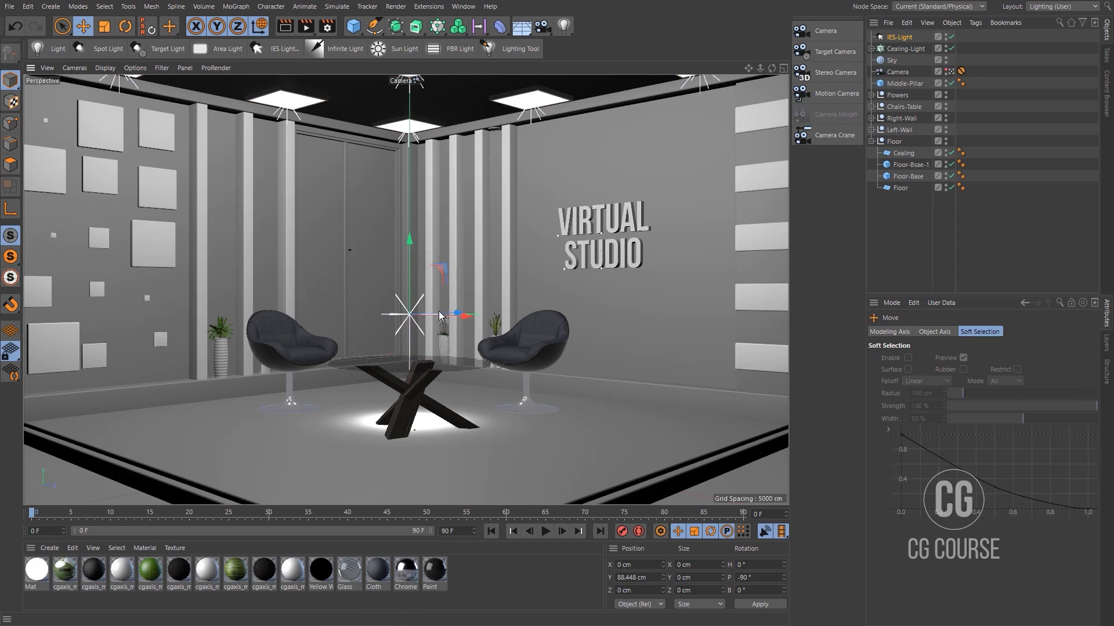
drag(410, 283, 409, 256)
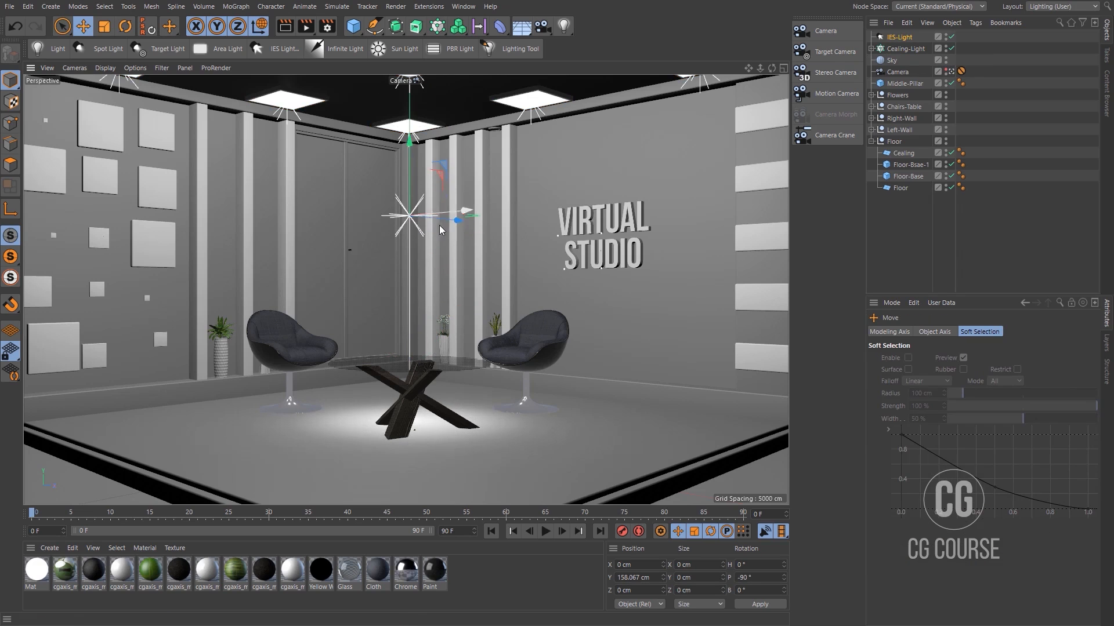
drag(444, 224, 483, 224)
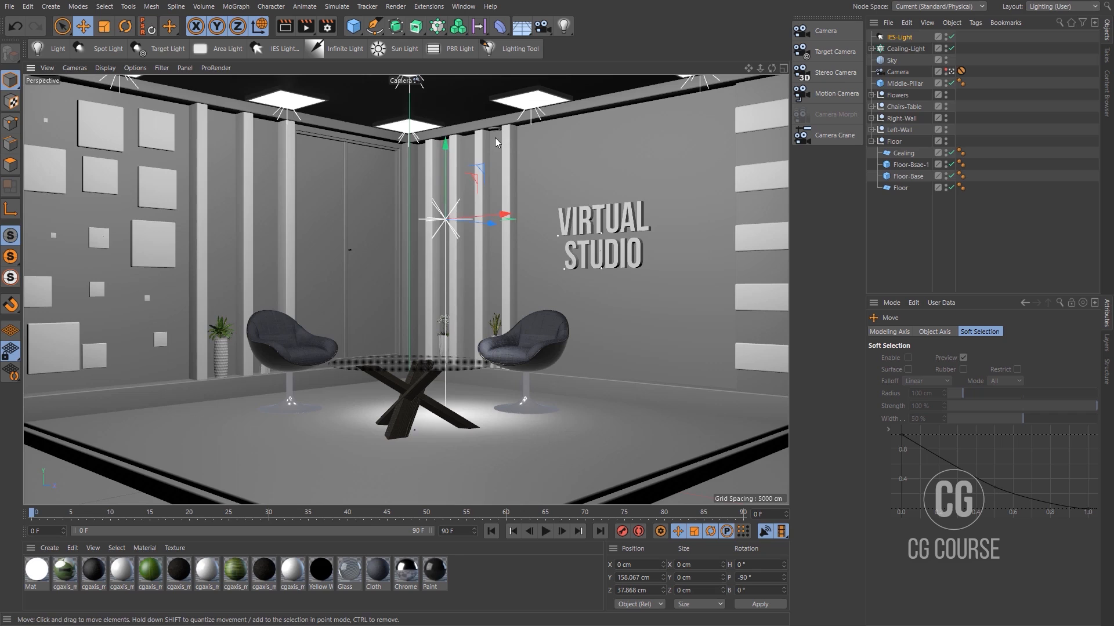
Expand the lamp fixture's IES-Light null in the Right-Wall group and nest the IES light under its Disc
click(495, 130)
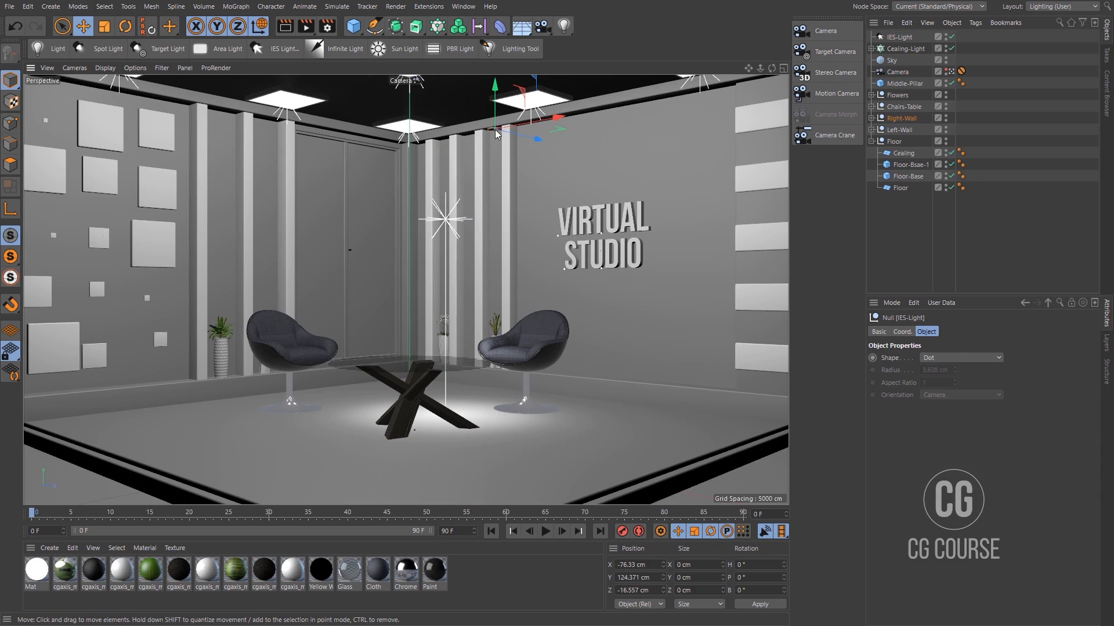
click(871, 118)
click(877, 130)
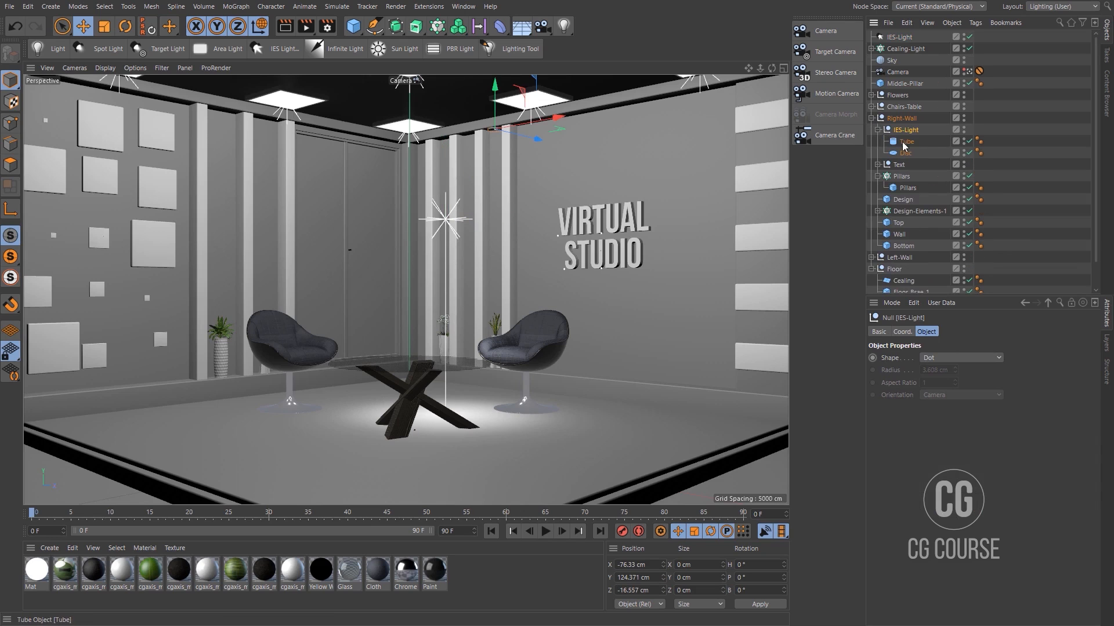
drag(895, 42, 908, 155)
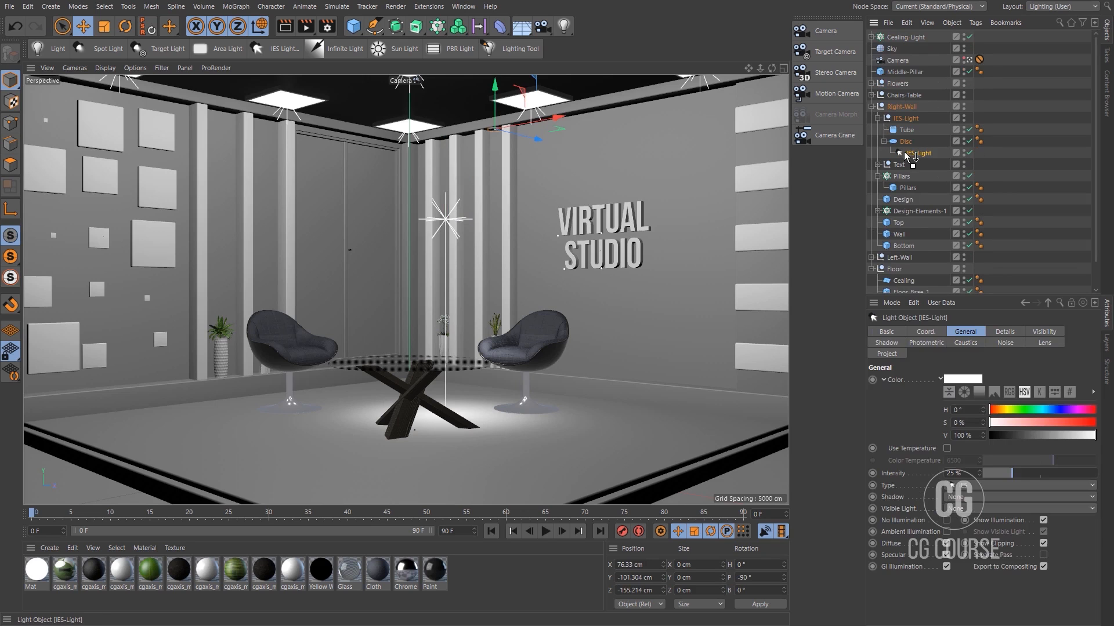
Reset the IES light's X, Y and Z position to 0 cm and place it directly under the fixture's null
click(926, 336)
right_click(932, 380)
right_click(932, 394)
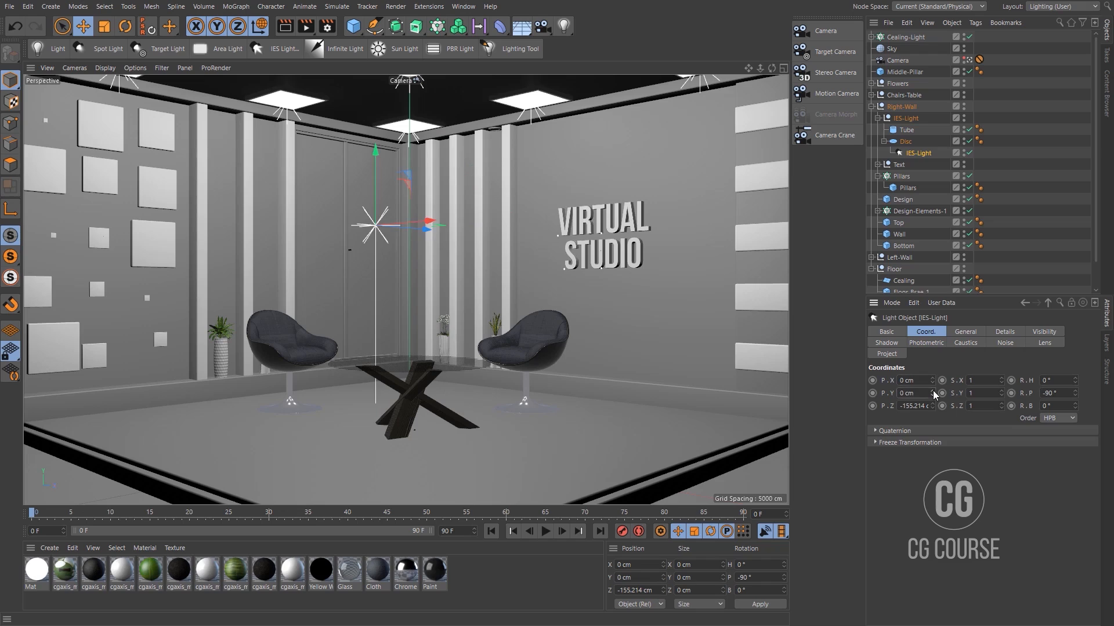
right_click(932, 406)
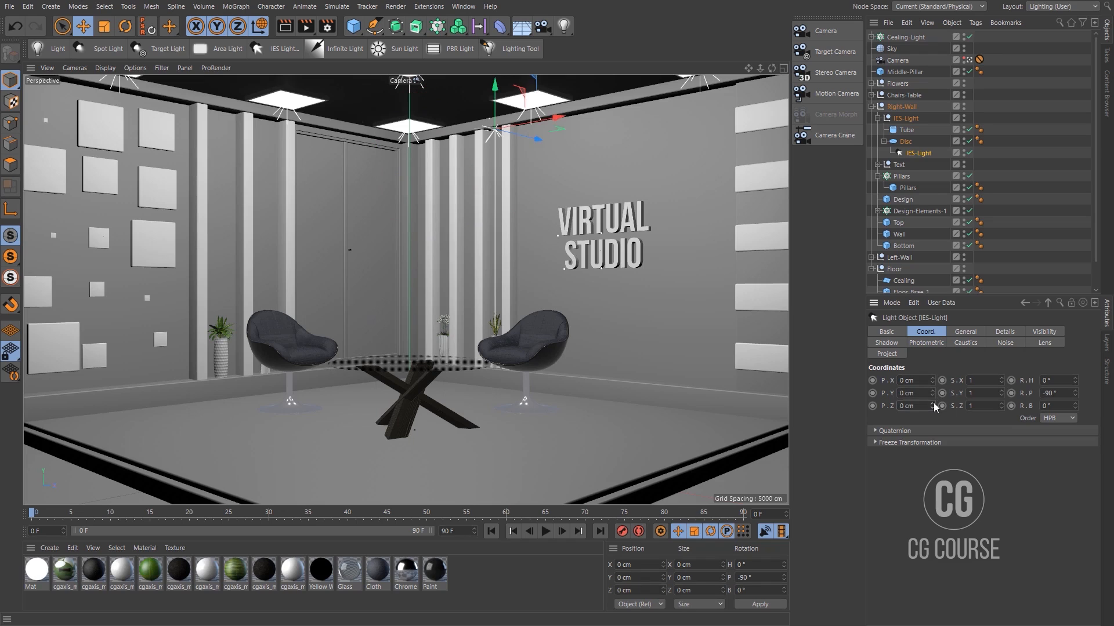
mouse_move(913, 155)
mouse_down()
mouse_move(913, 166)
mouse_move(907, 146)
mouse_up()
Apply the white Mat material to the fixture's Disc and the Paint material to its Tube, and collapse the group
click(907, 145)
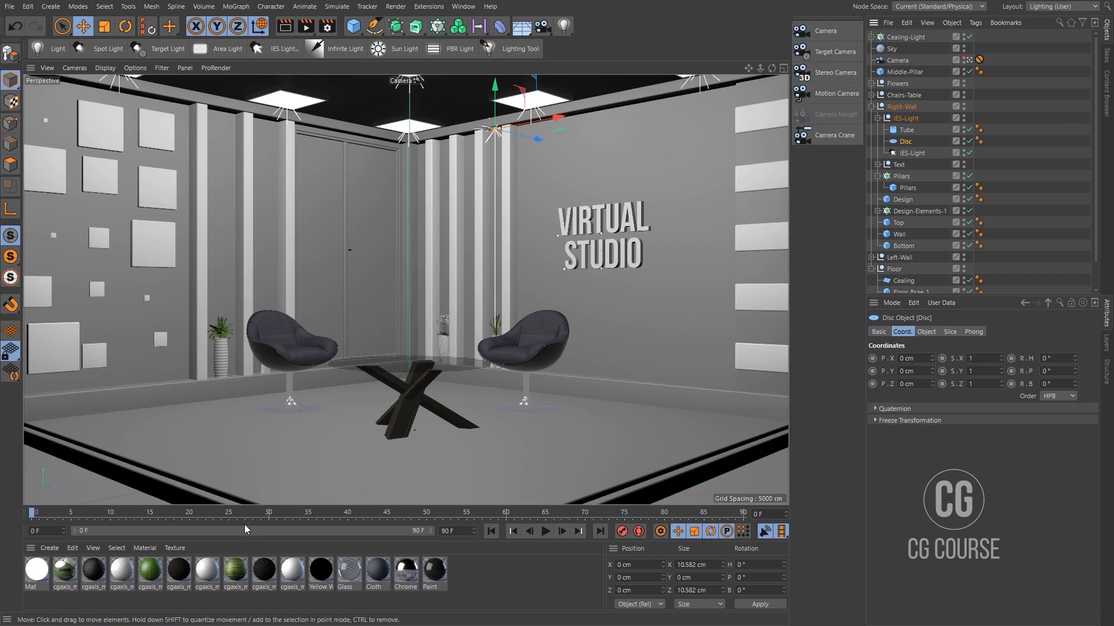
drag(47, 569, 907, 142)
mouse_move(440, 574)
mouse_down()
mouse_move(956, 169)
mouse_move(906, 131)
mouse_up()
click(879, 118)
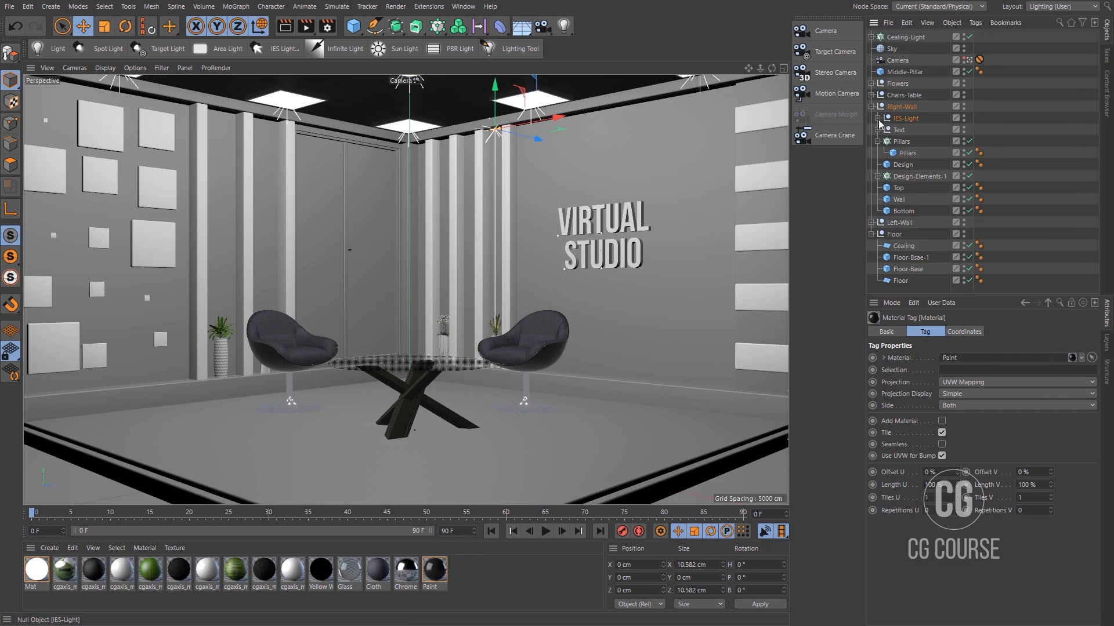
Render a region around the right wall's IES lamp to check its light on the wall
click(902, 119)
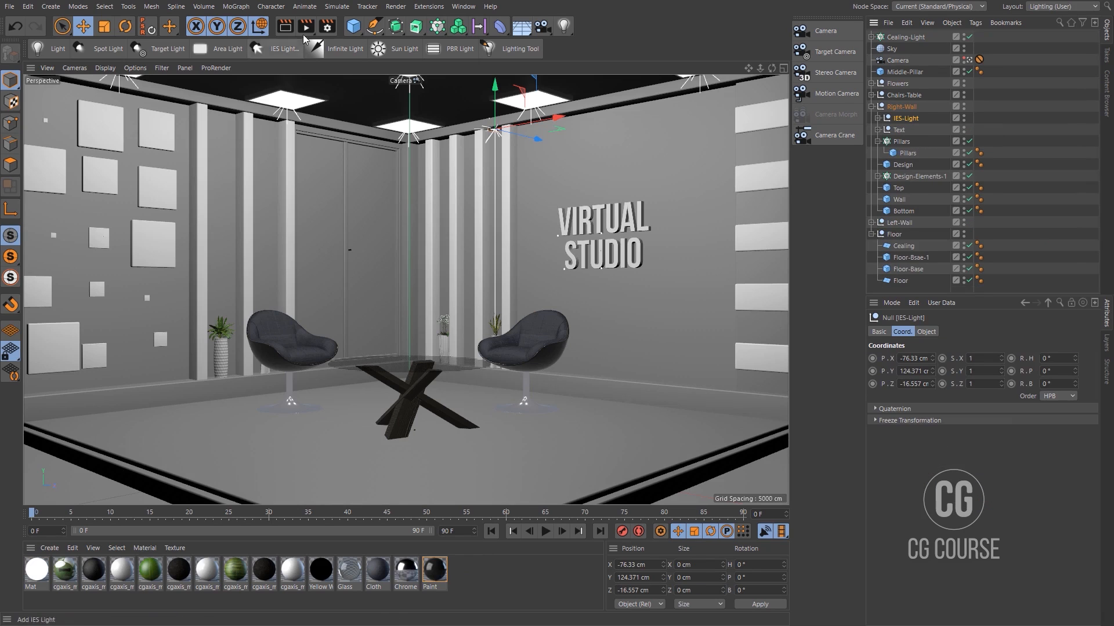
drag(305, 32, 348, 40)
drag(633, 273, 407, 91)
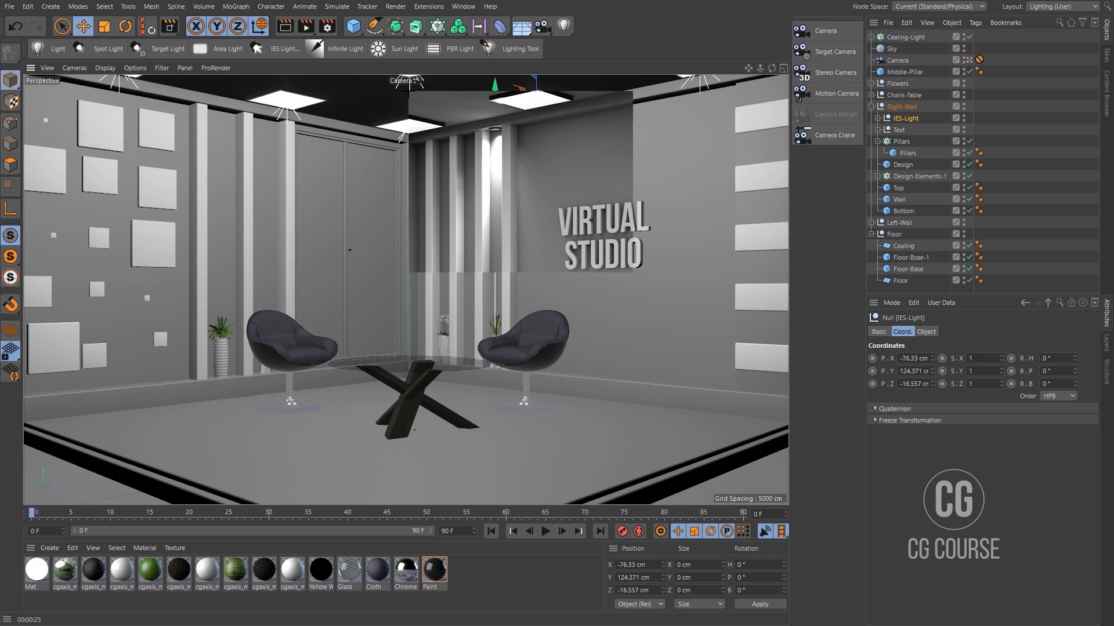
Set the intensity of the IES light in the right wall's fixture to 20%
click(878, 118)
click(912, 153)
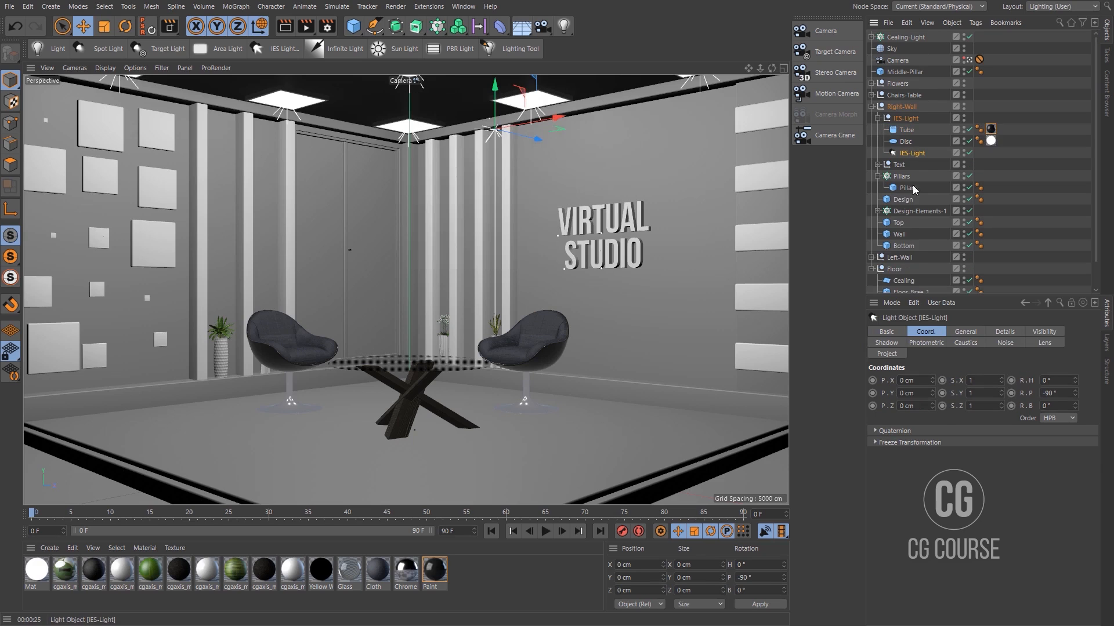
click(965, 333)
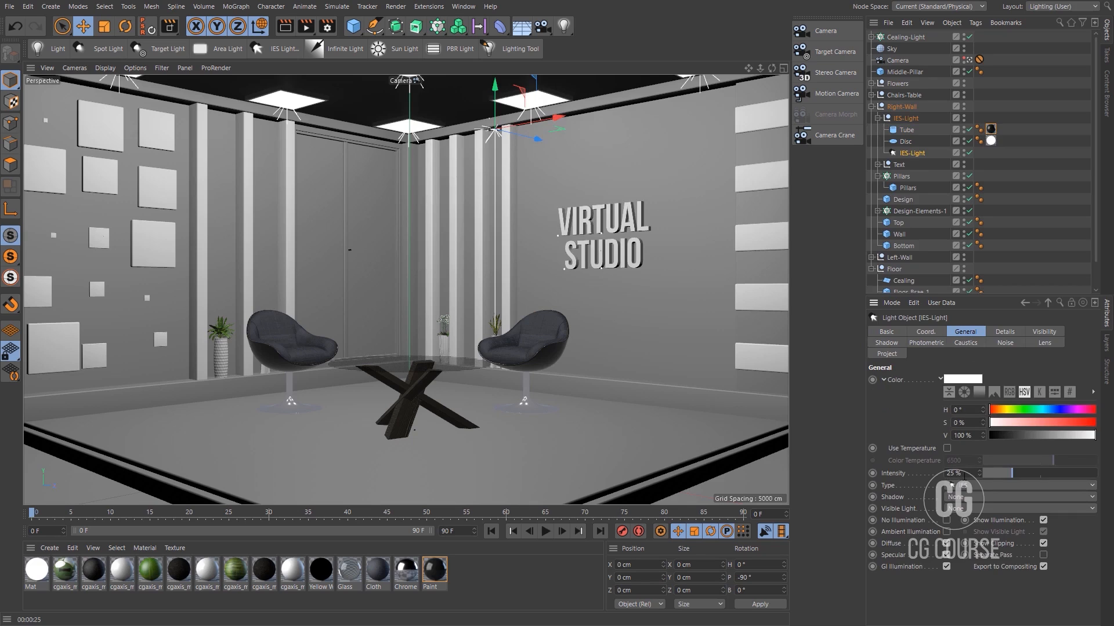
click(951, 473)
text(2)
Render a smaller region around the wall lamp to check the reduced light, and dismiss the region preview
click(311, 28)
click(342, 42)
drag(569, 187, 451, 101)
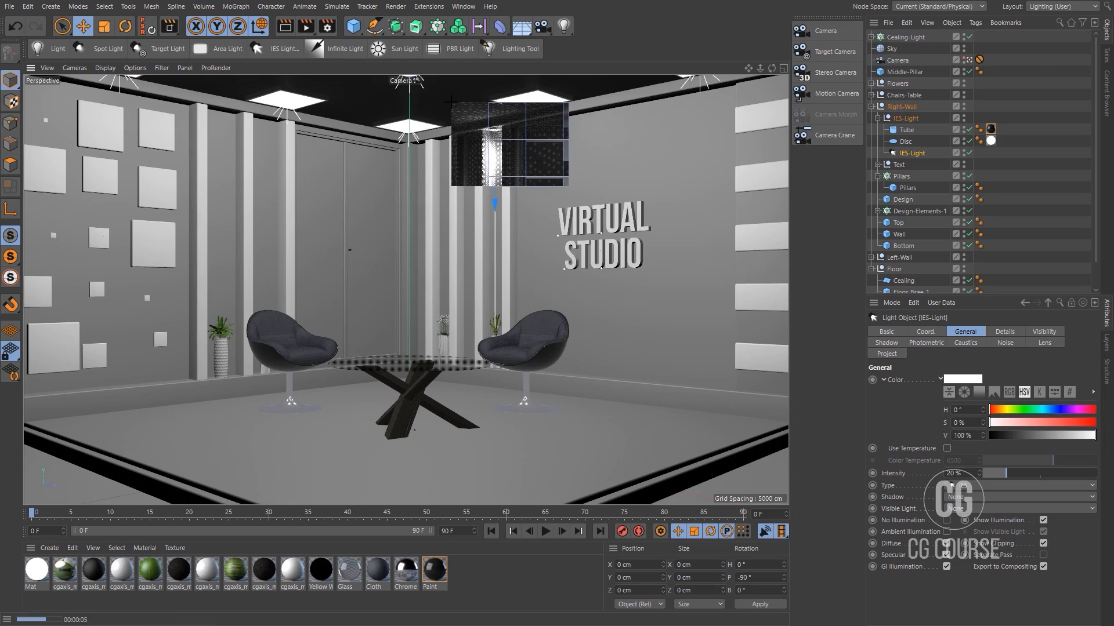
click(624, 154)
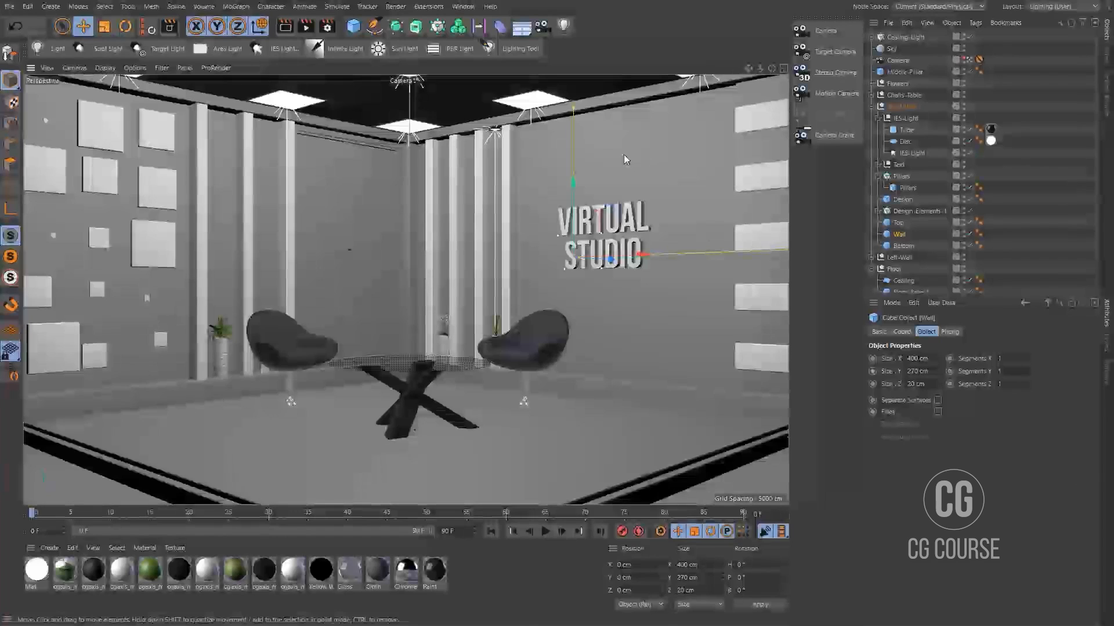
Copy all ten materials from Materials.c4d and paste them into the Virtual-Studio - Copy.c4d scene
click(463, 7)
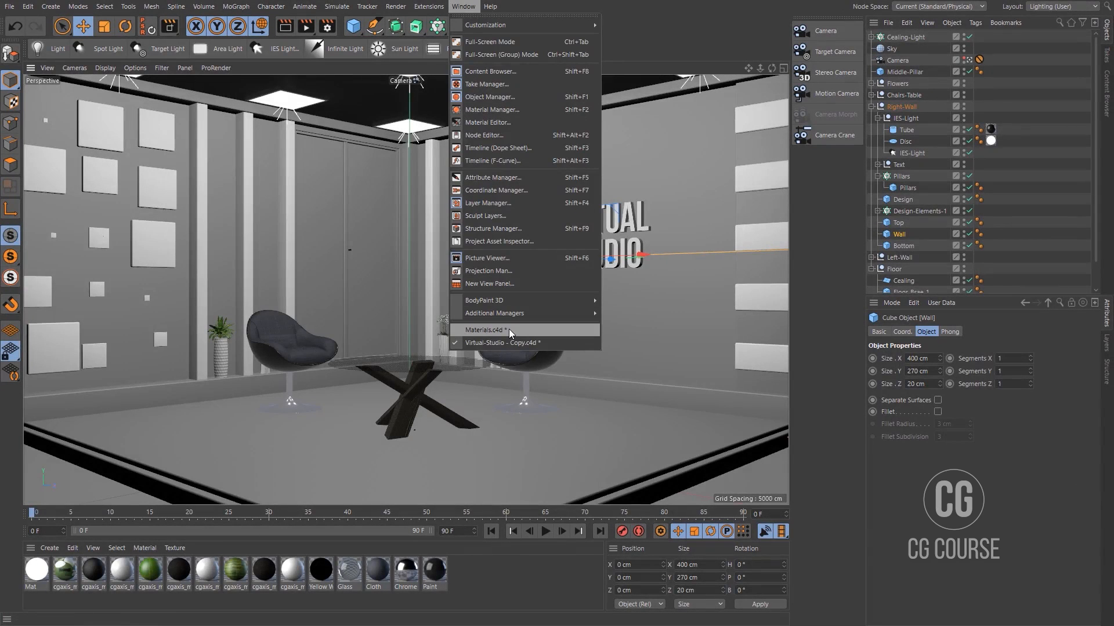
click(510, 329)
drag(276, 585, 46, 574)
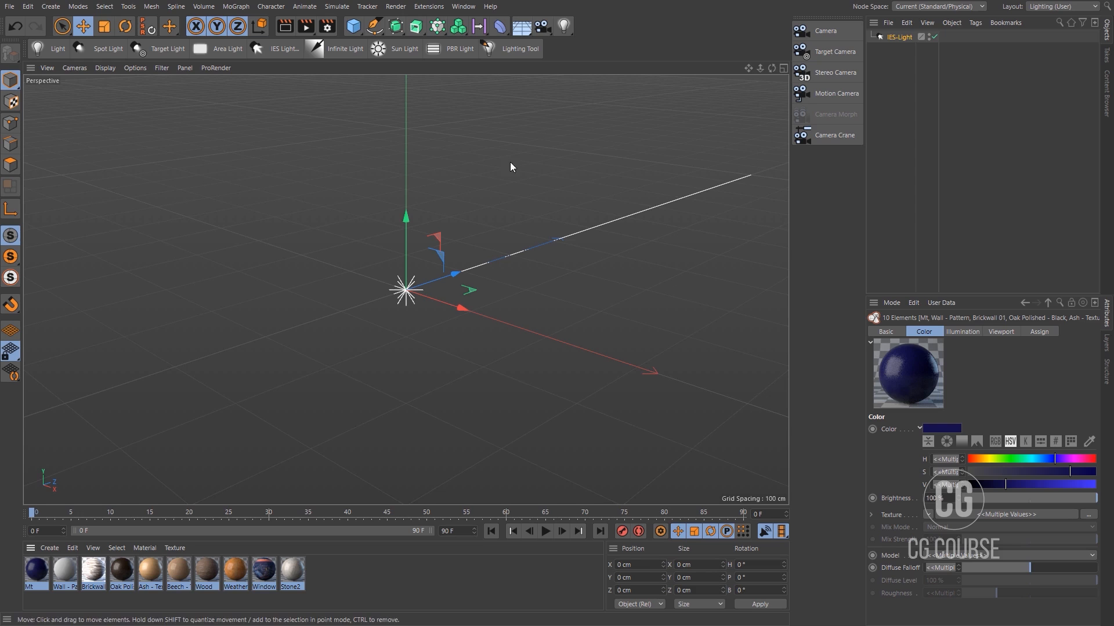
click(464, 6)
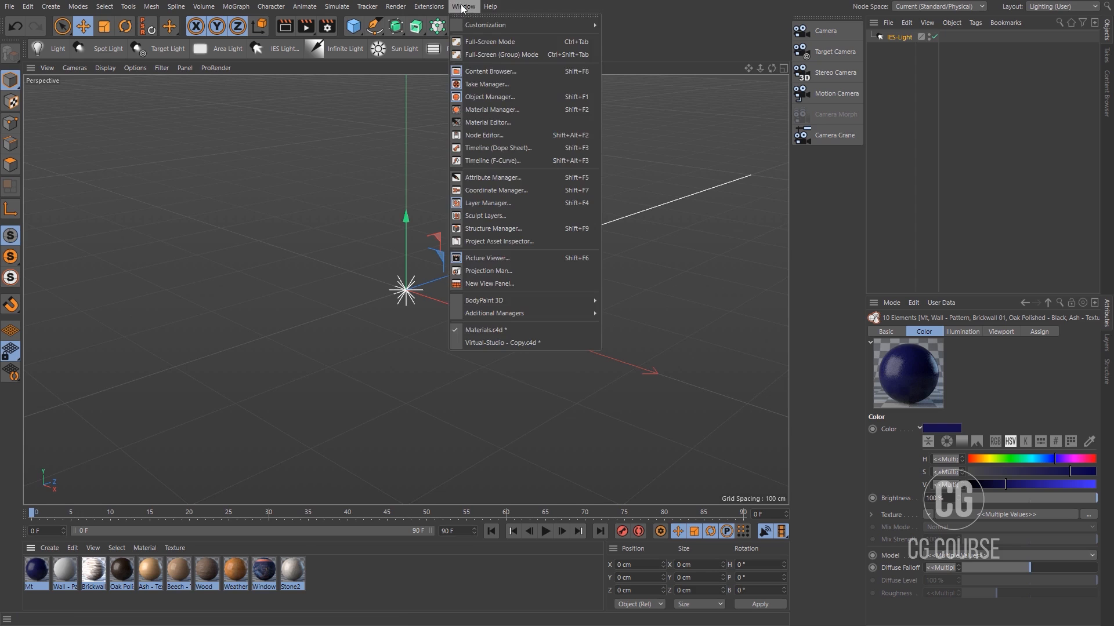
click(491, 342)
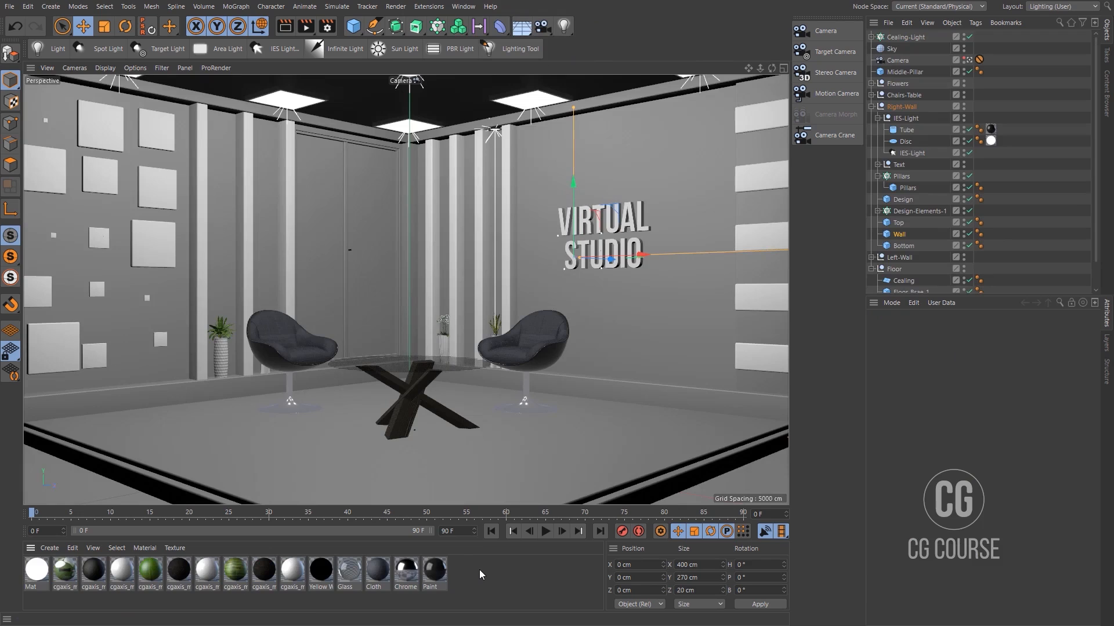
key(ctrl+v)
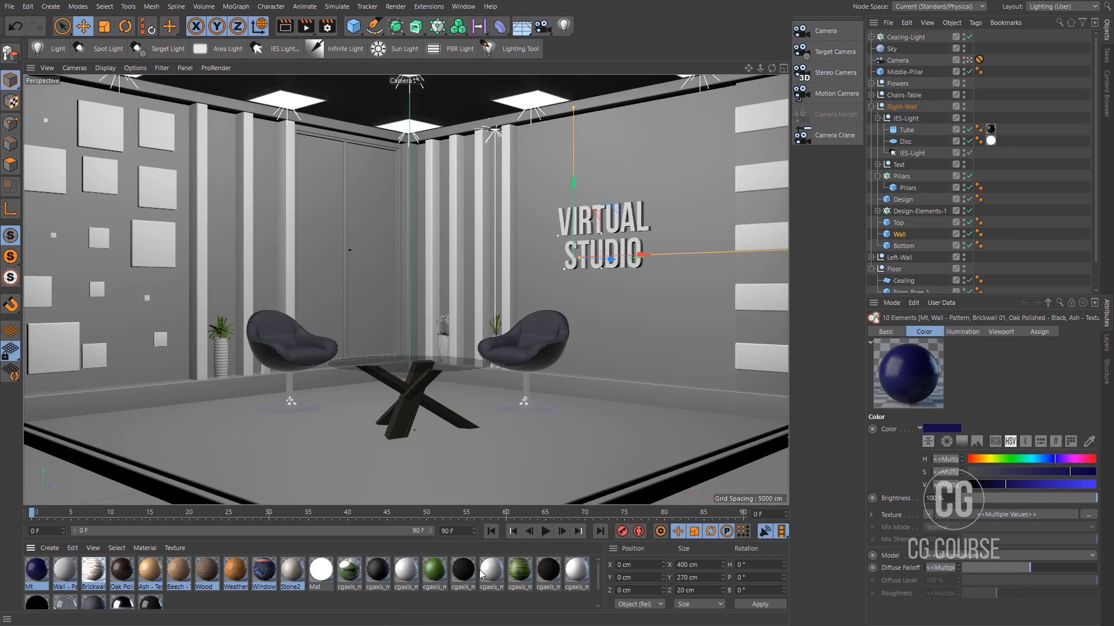
Apply the dark blue Mt material to both Floor-Bsae-1 and Floor-Base
click(549, 478)
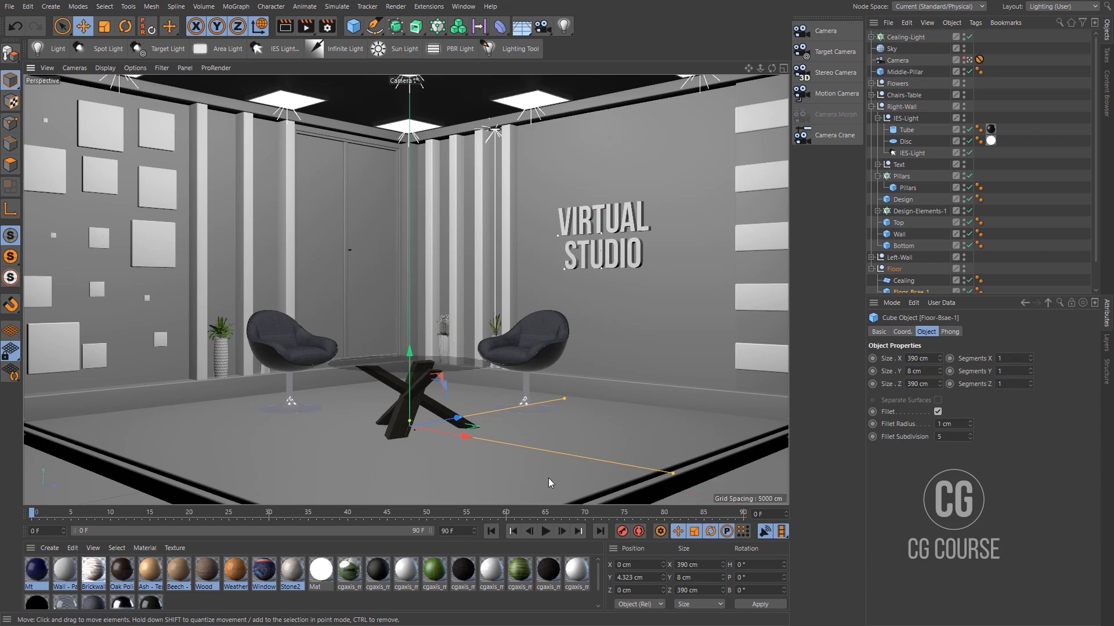
scroll(1052, 220, down, 2)
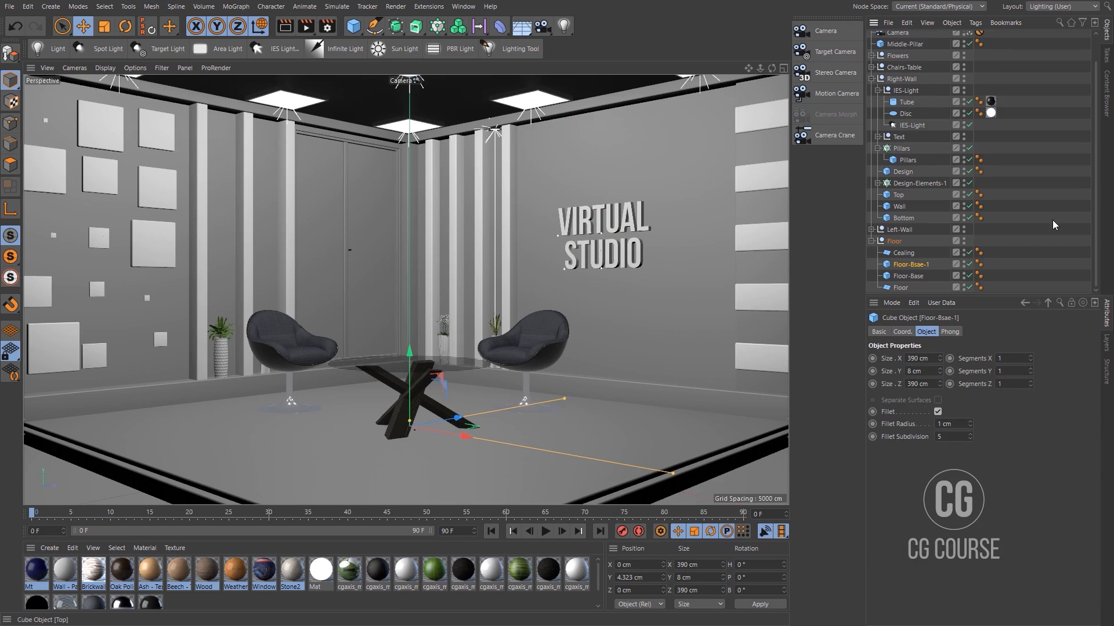
click(39, 582)
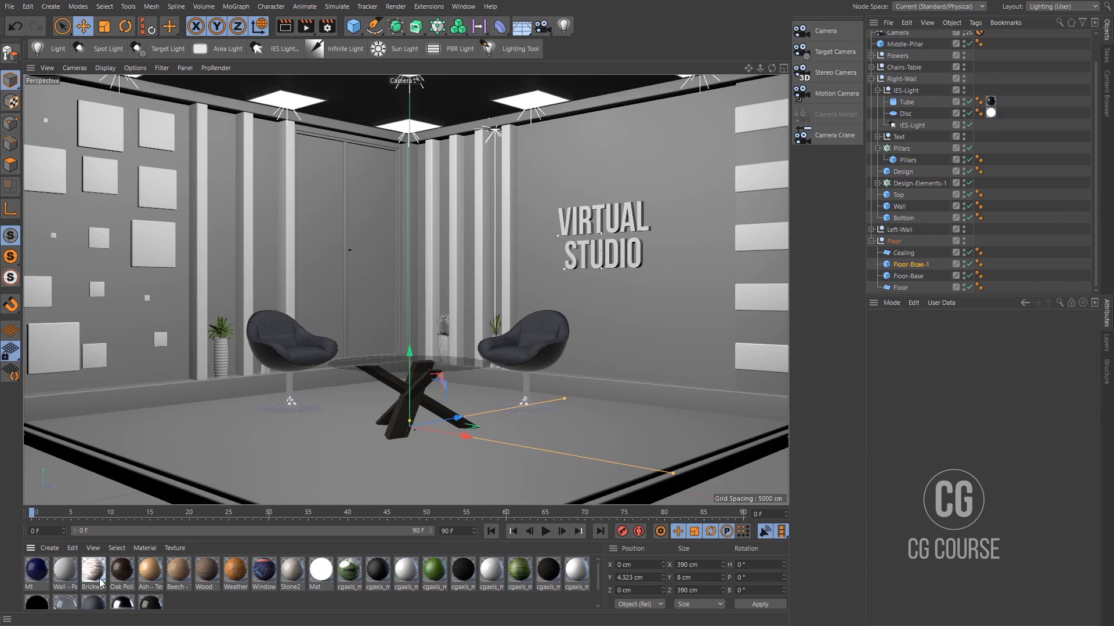
drag(739, 408, 911, 266)
ctrl+drag(990, 264, 991, 276)
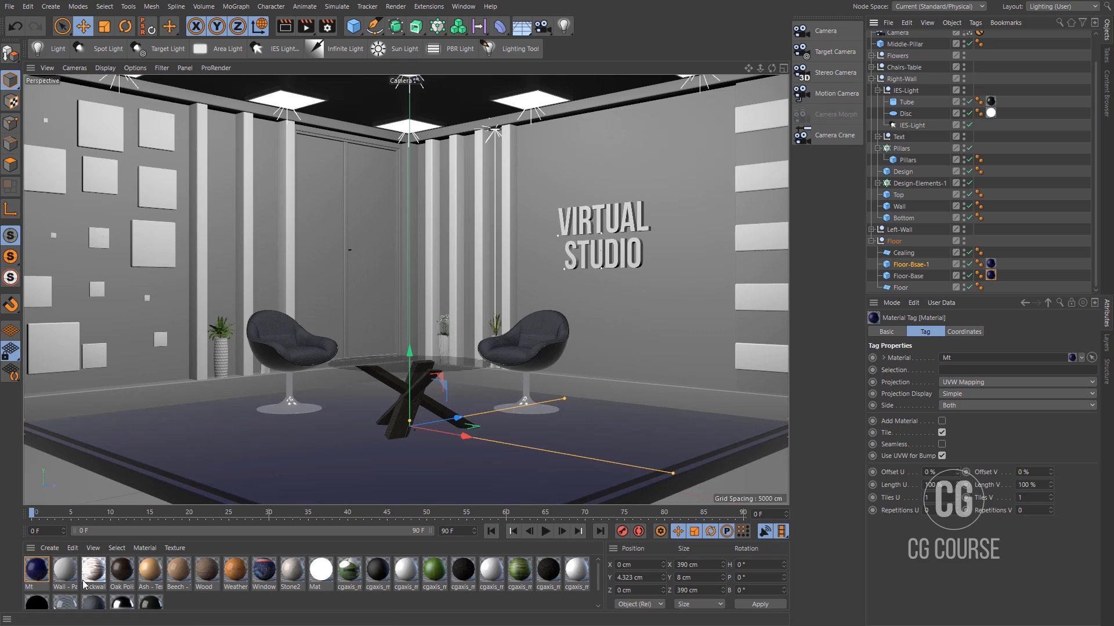
Apply the Wall - Pattern material to the Floor plane with Cubic projection
drag(65, 575, 896, 286)
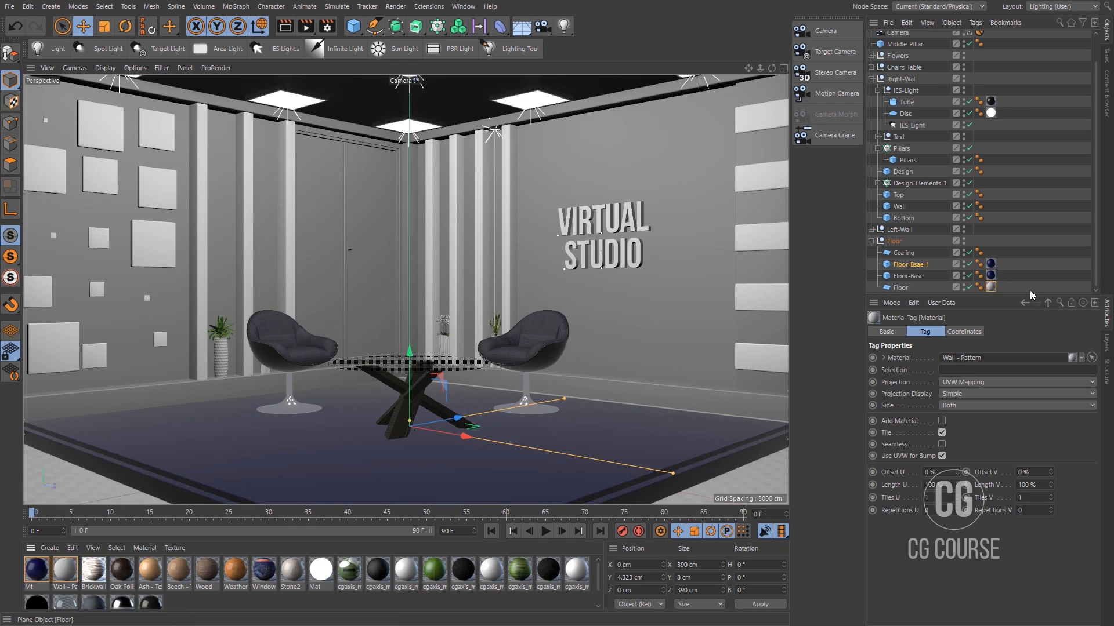
click(963, 383)
click(965, 435)
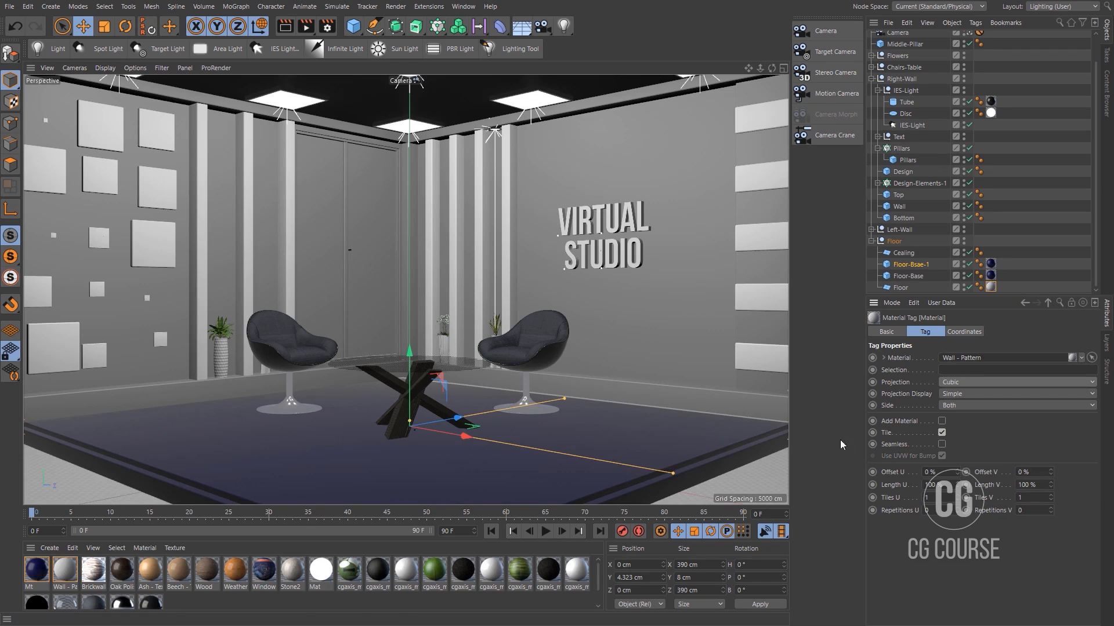
Apply the Stone2 material to the right wall's Bottom cube with Cubic projection and 5 tiles in both U and V
click(757, 405)
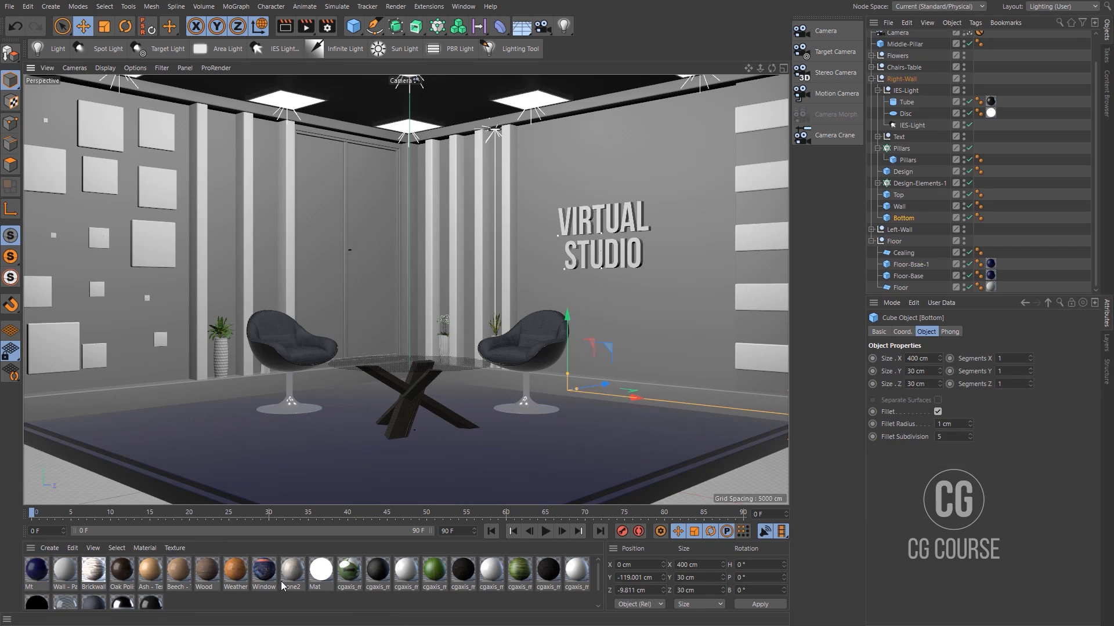
drag(283, 586, 672, 395)
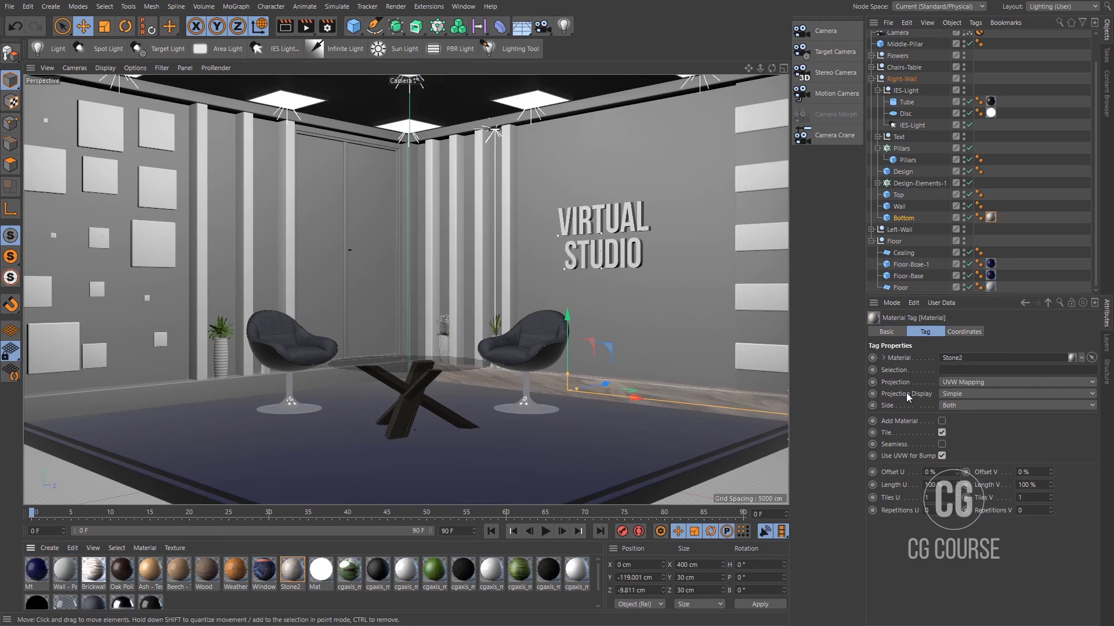
click(968, 382)
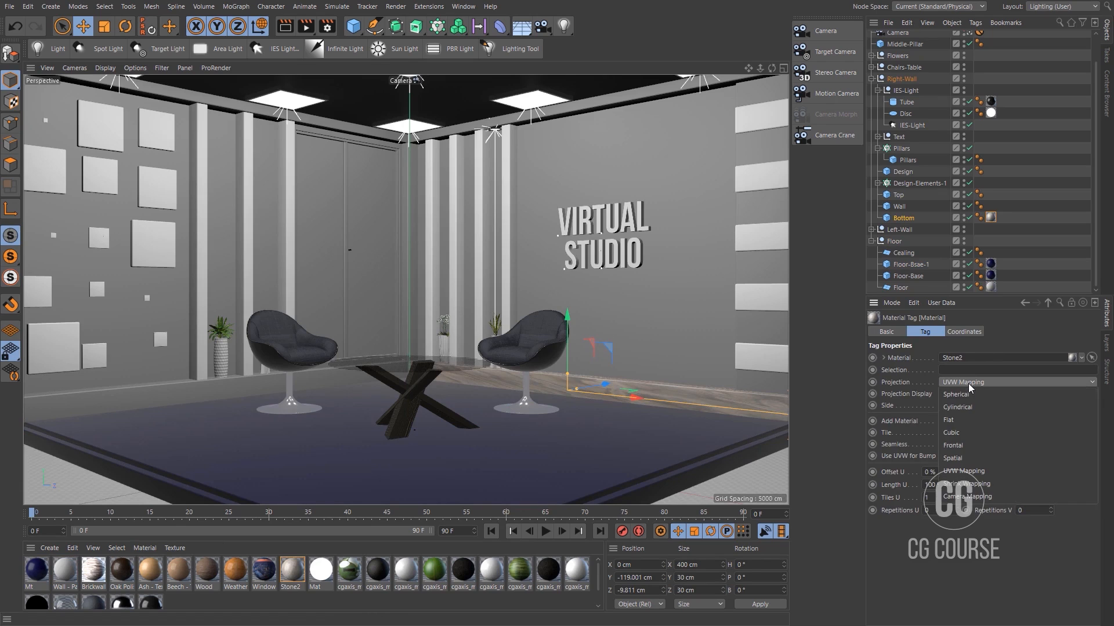
click(966, 433)
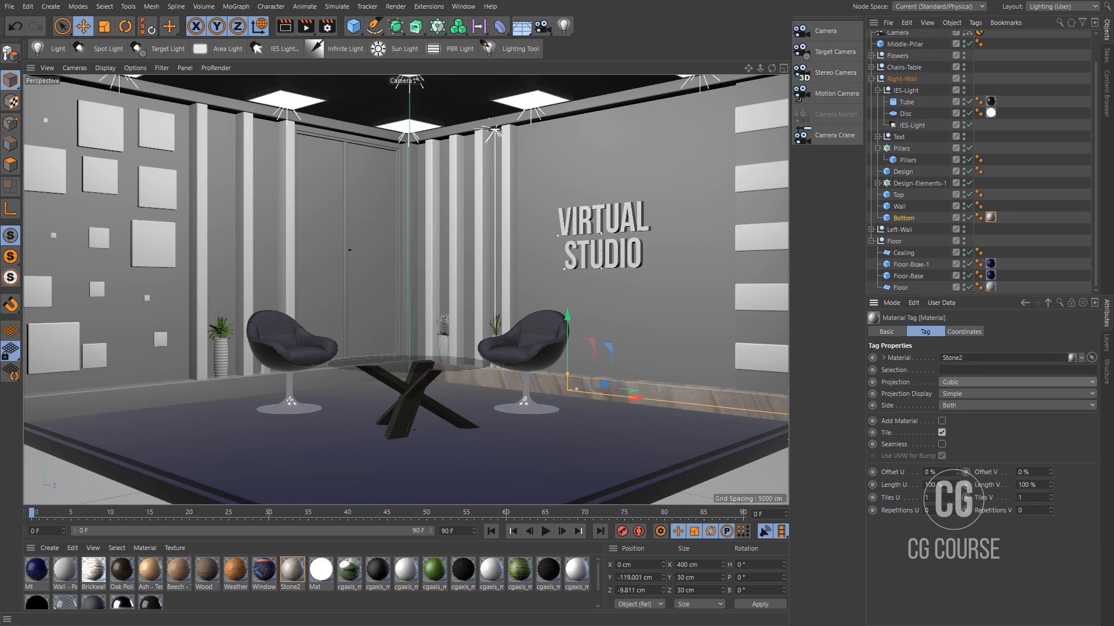
drag(932, 498, 904, 502)
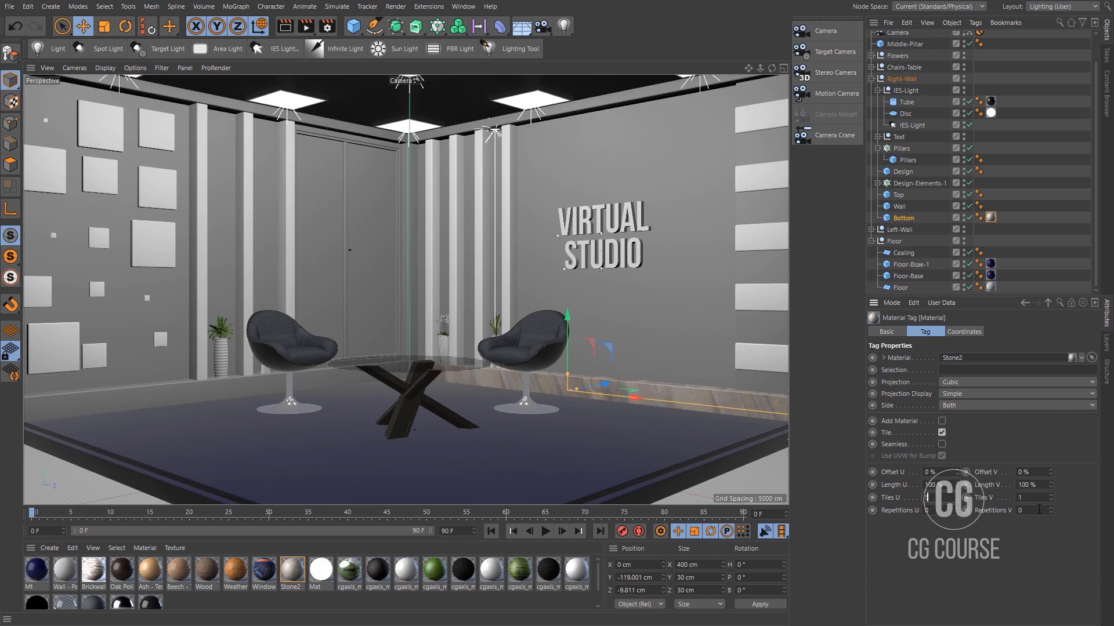
drag(1033, 497, 1002, 535)
text(5)
key(Return)
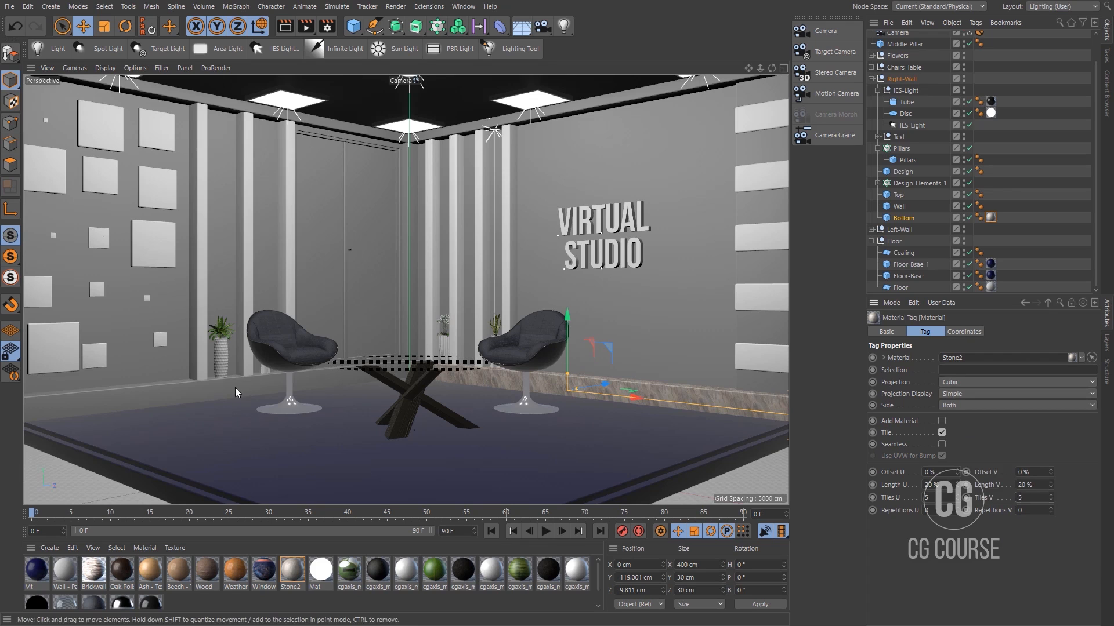
Apply Stone2 to the left wall's Bottom cube with Cubic projection and 5 tiles in both U and V
click(193, 391)
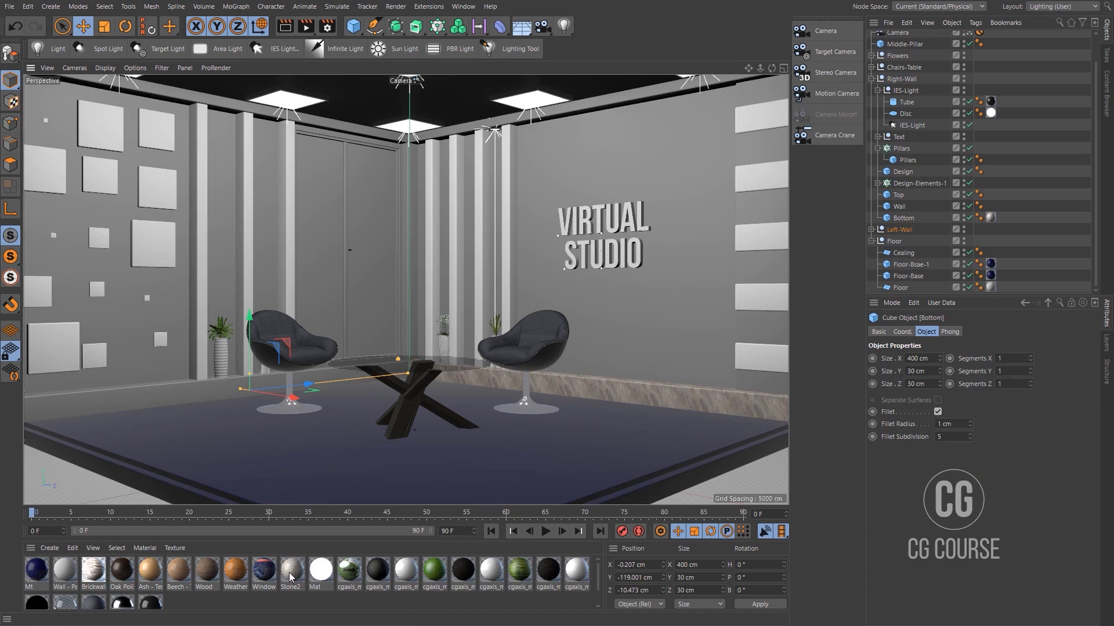
drag(292, 573, 189, 390)
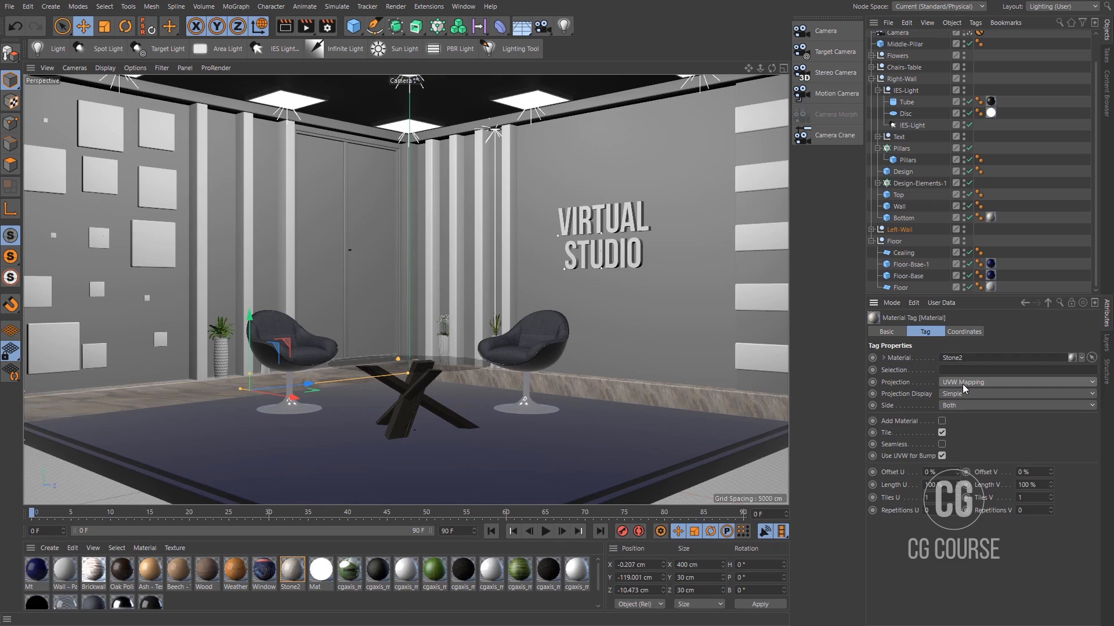
click(962, 384)
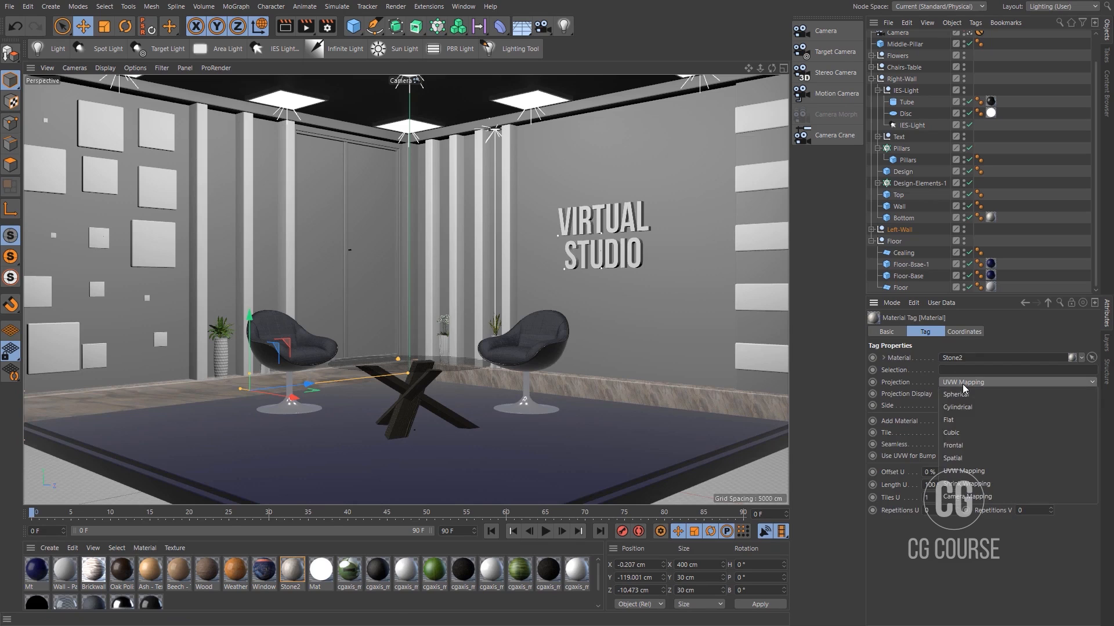
click(958, 430)
click(928, 497)
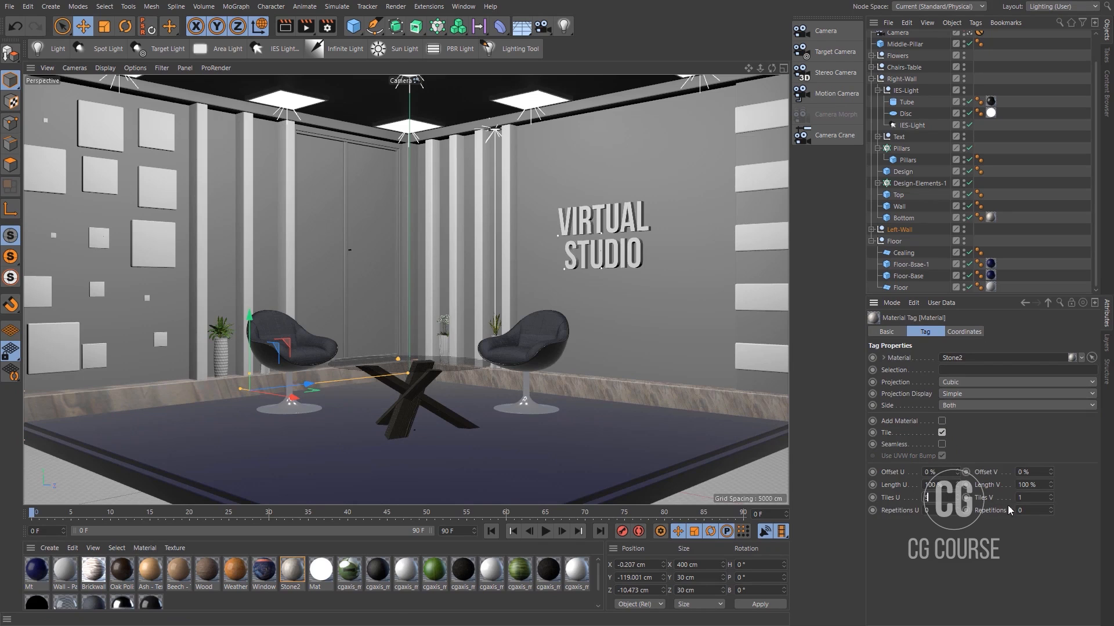
text(5)
key(Return)
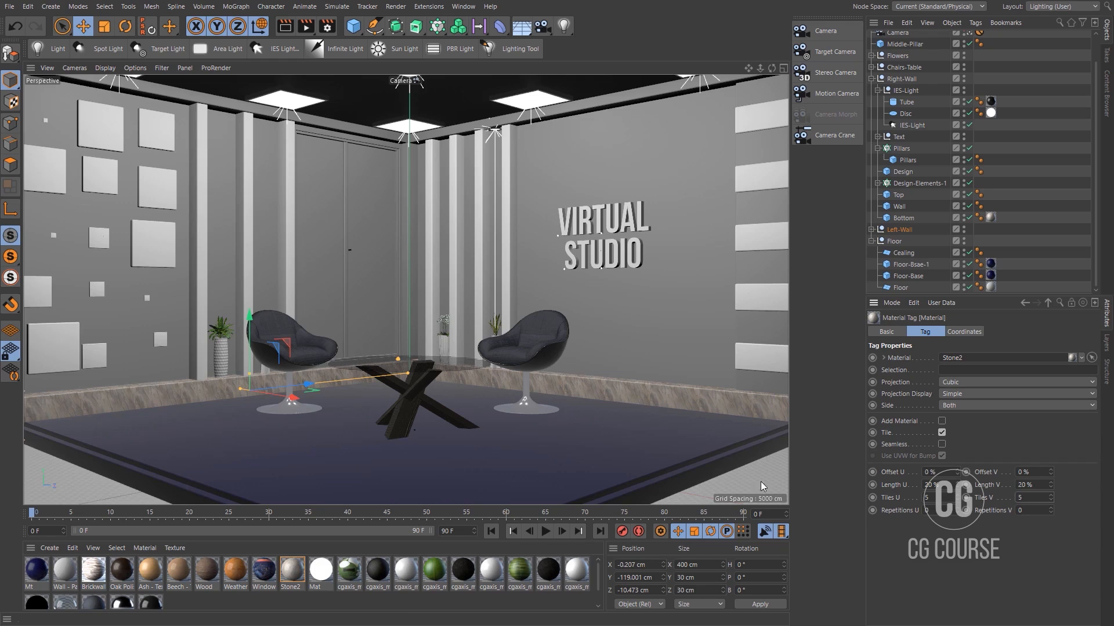
Apply Stone2 to the Middle-Pillar with Cubic projection and 5 tiles in both U and V
click(416, 222)
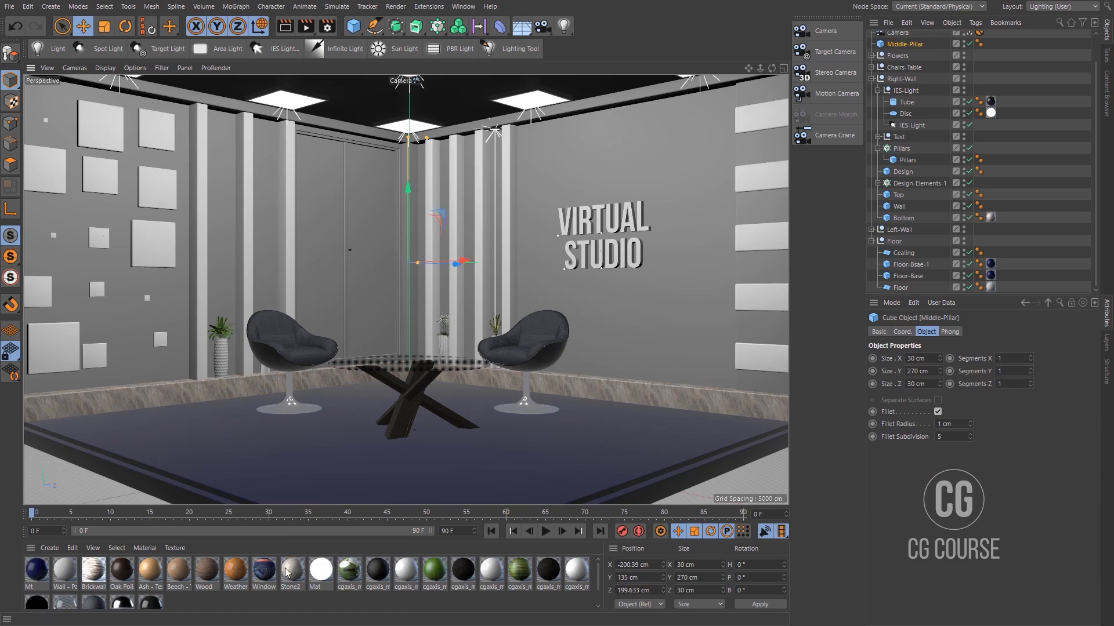
drag(870, 119, 903, 47)
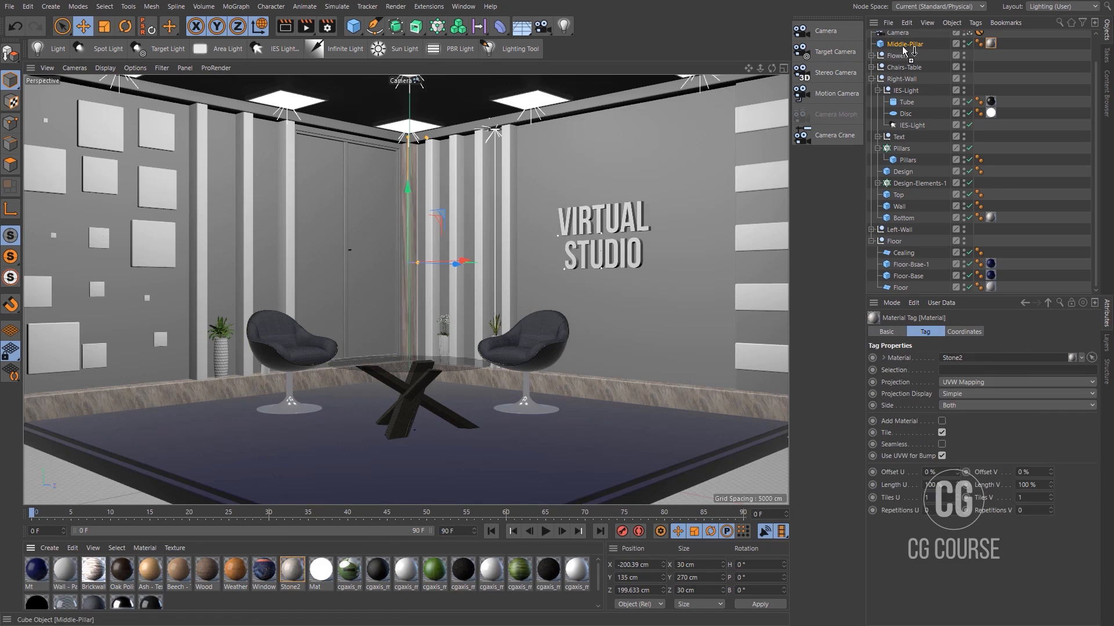
click(985, 381)
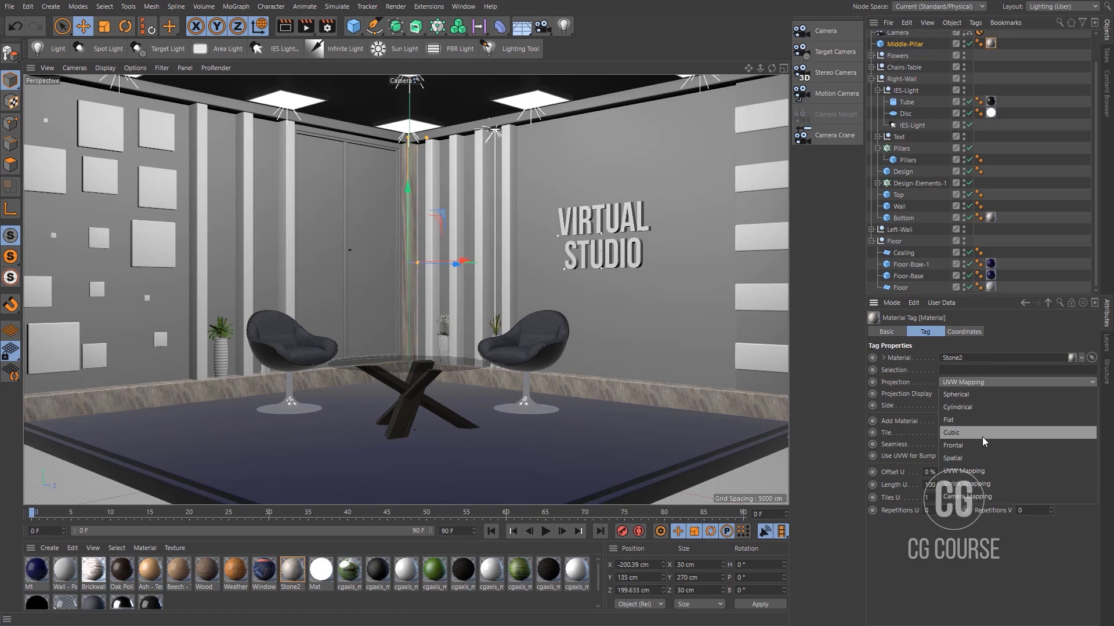
click(983, 436)
double_click(943, 497)
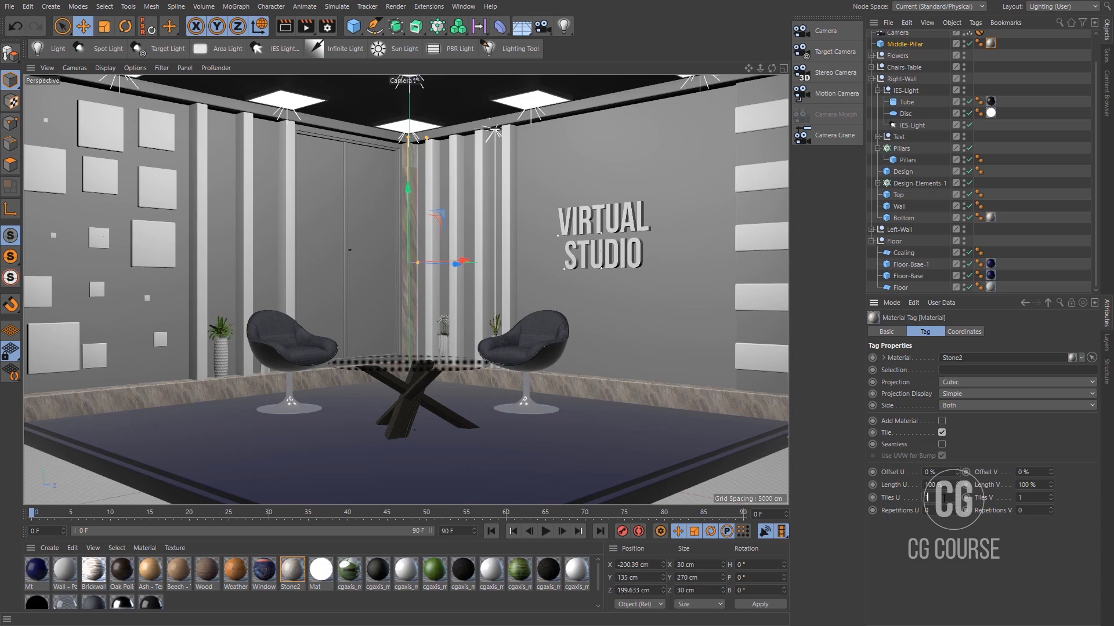
double_click(1025, 498)
text(5)
key(Return)
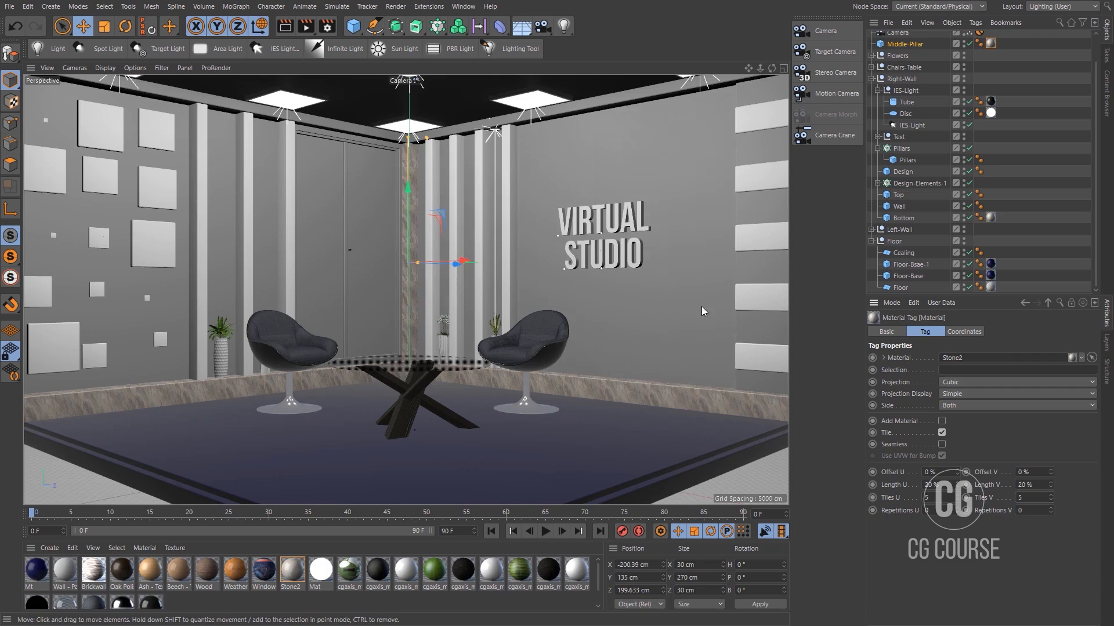
Apply the Brickwall 01 material to the right wall's Wall cube with Cubic projection and 2 tiles in both U and V
click(687, 300)
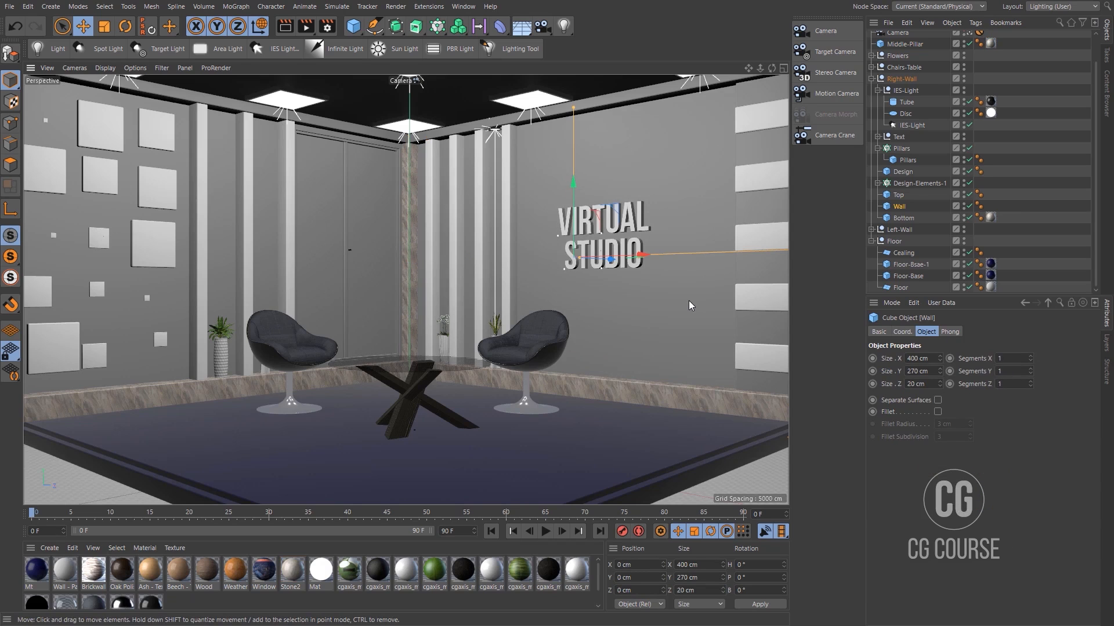
drag(95, 571, 691, 301)
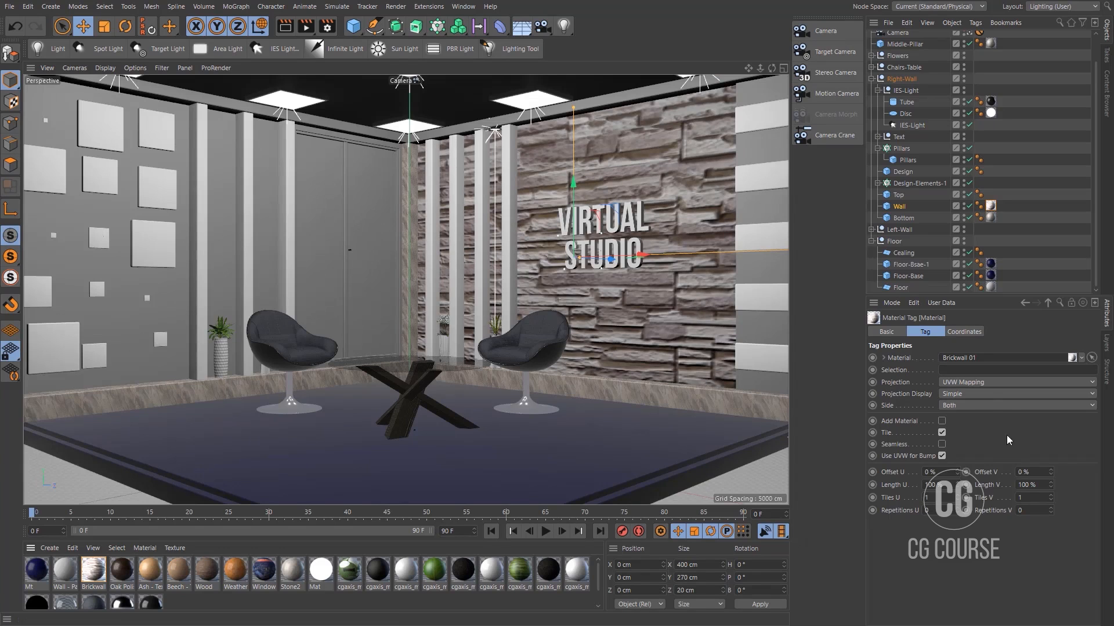
click(979, 385)
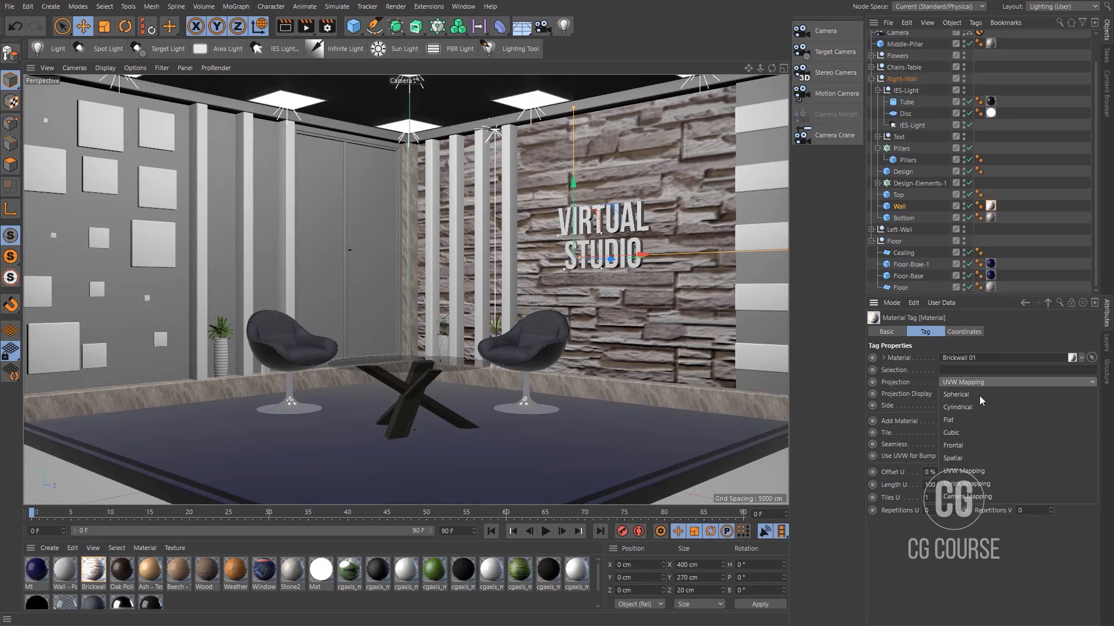
click(976, 433)
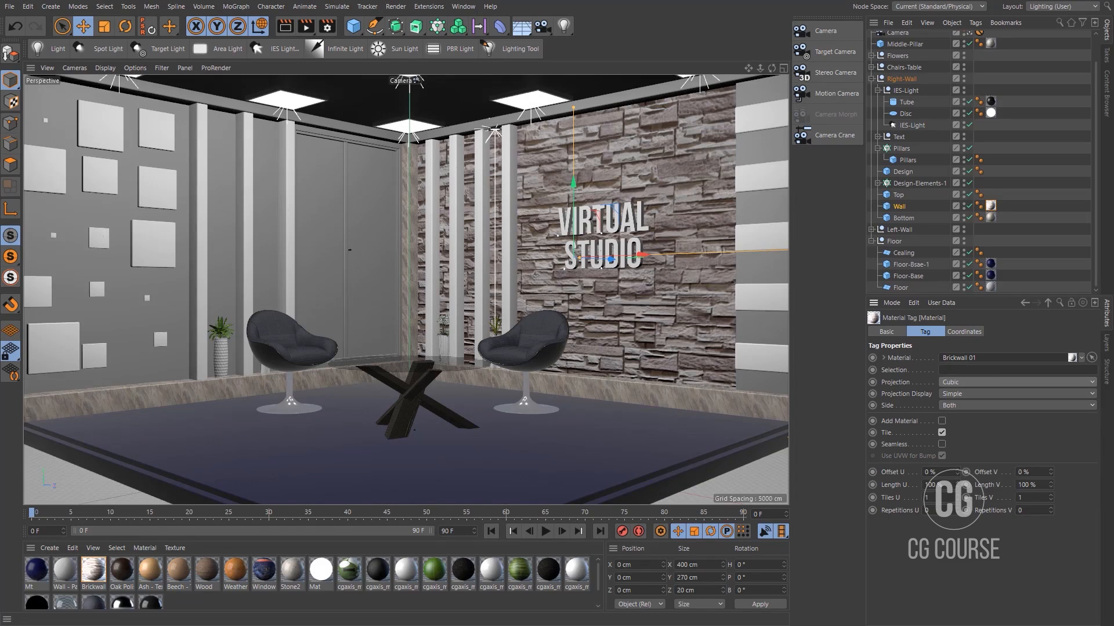
click(927, 497)
text(2)
key(Tab)
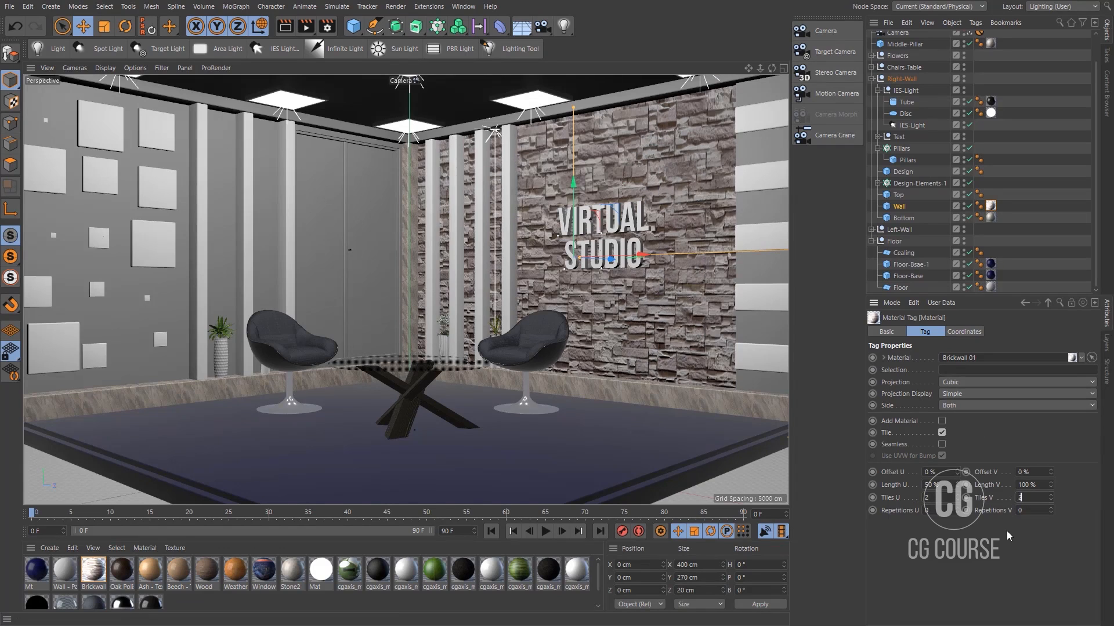
text(2)
key(Return)
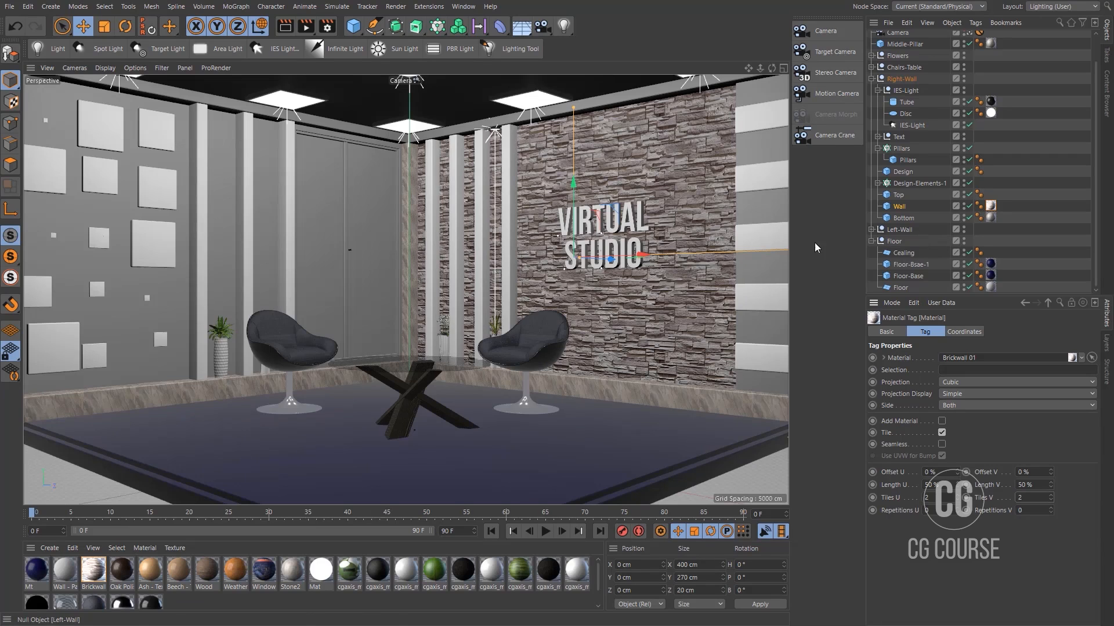
Apply Brickwall 01 to the left wall's Wall cube with Cubic projection and 2 tiles in both U and V
click(176, 284)
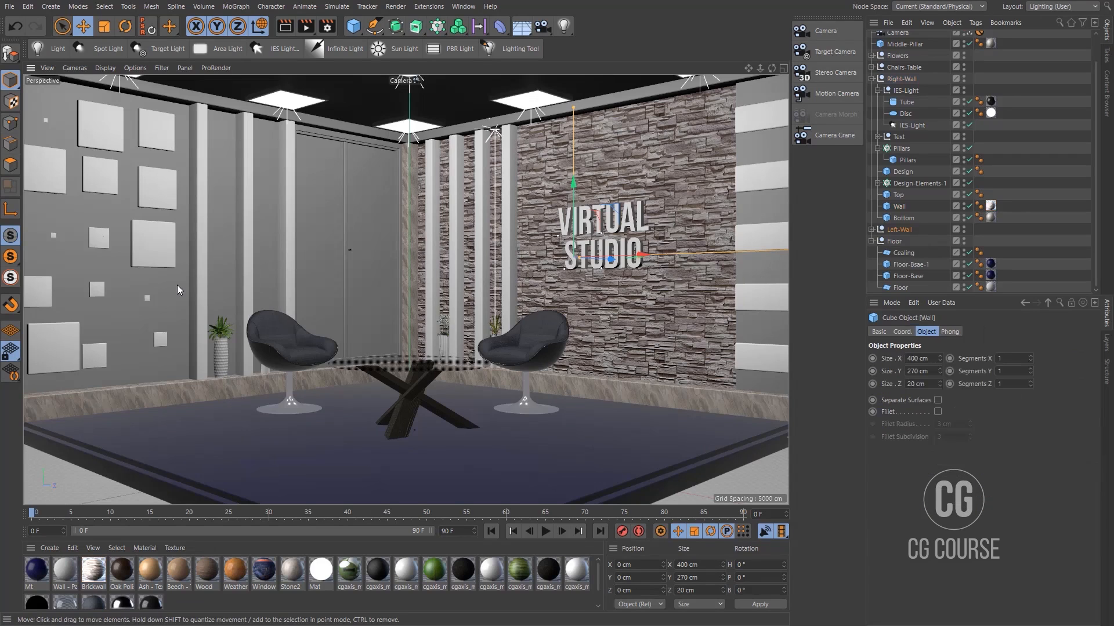
click(871, 230)
scroll(903, 222, down, 3)
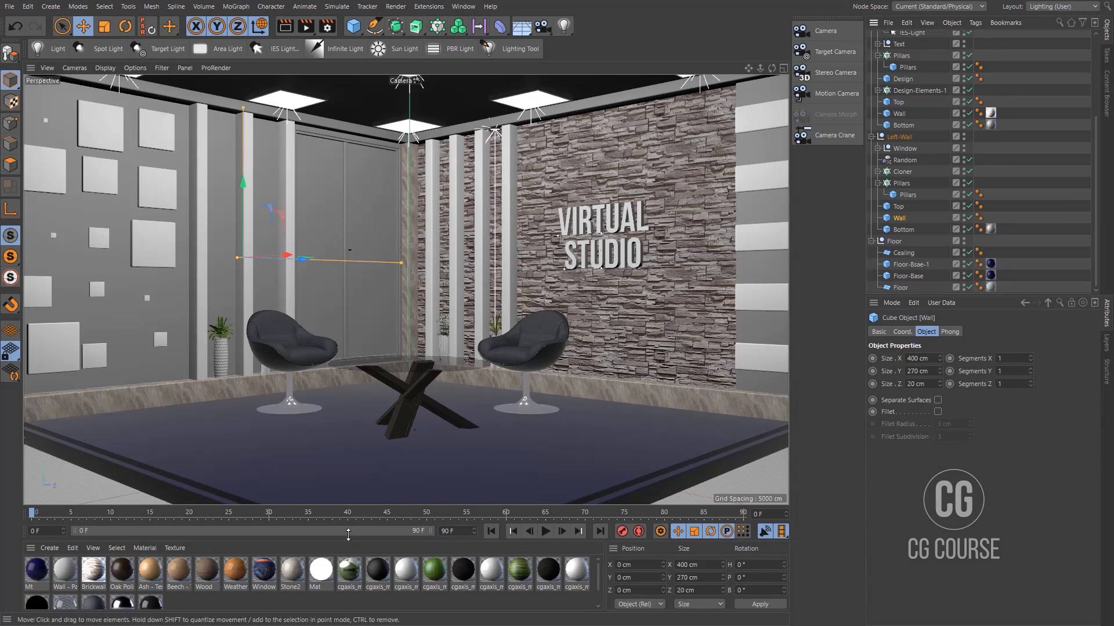
drag(285, 577, 139, 358)
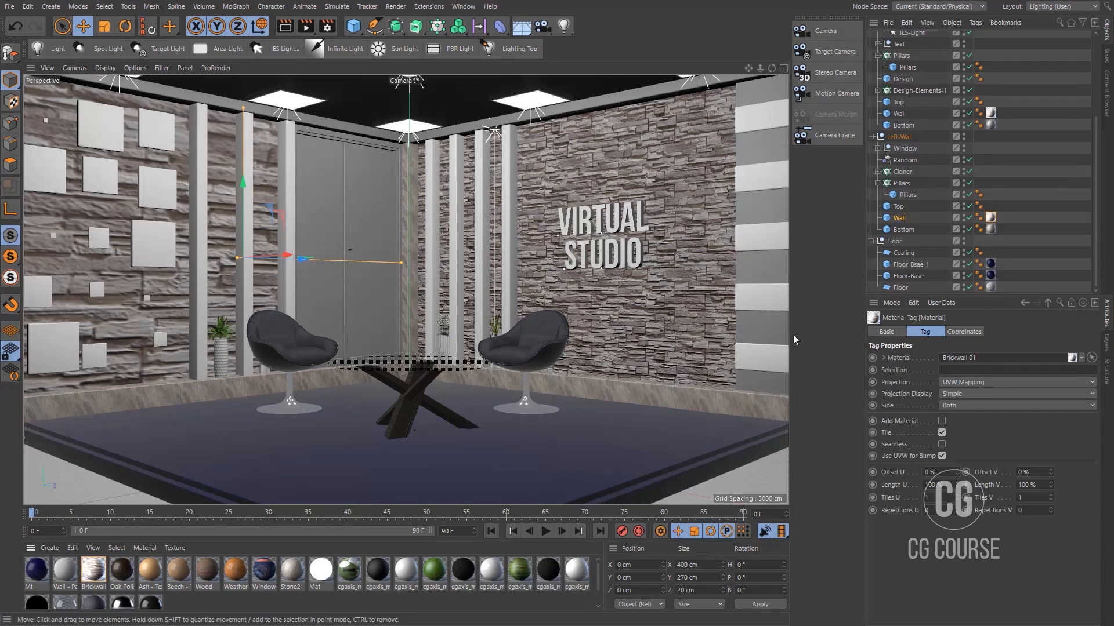
click(989, 381)
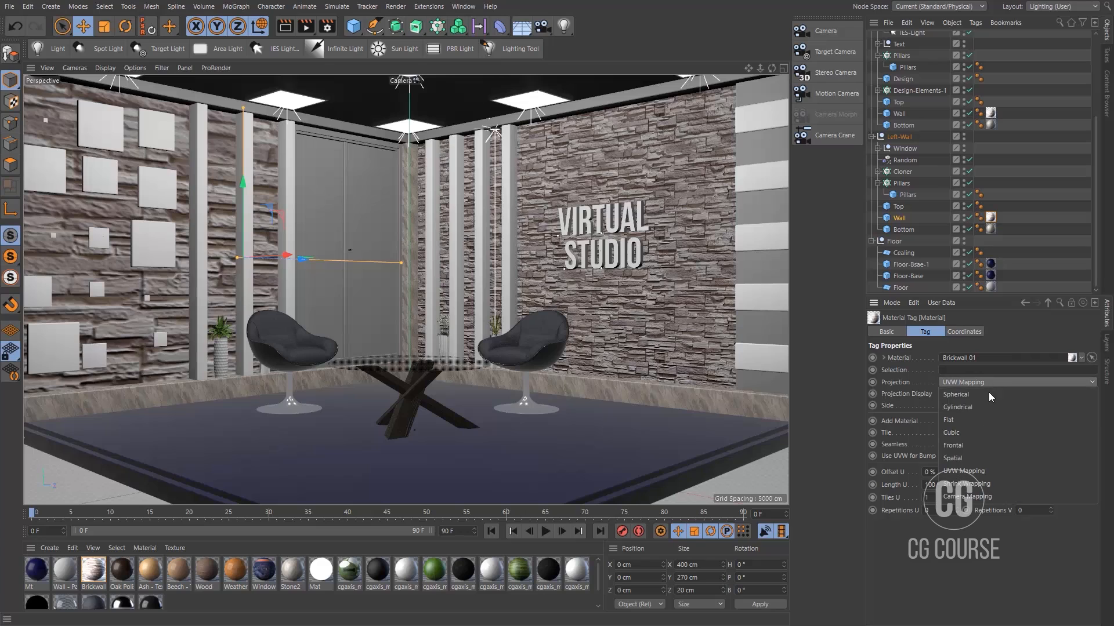
click(980, 432)
double_click(943, 499)
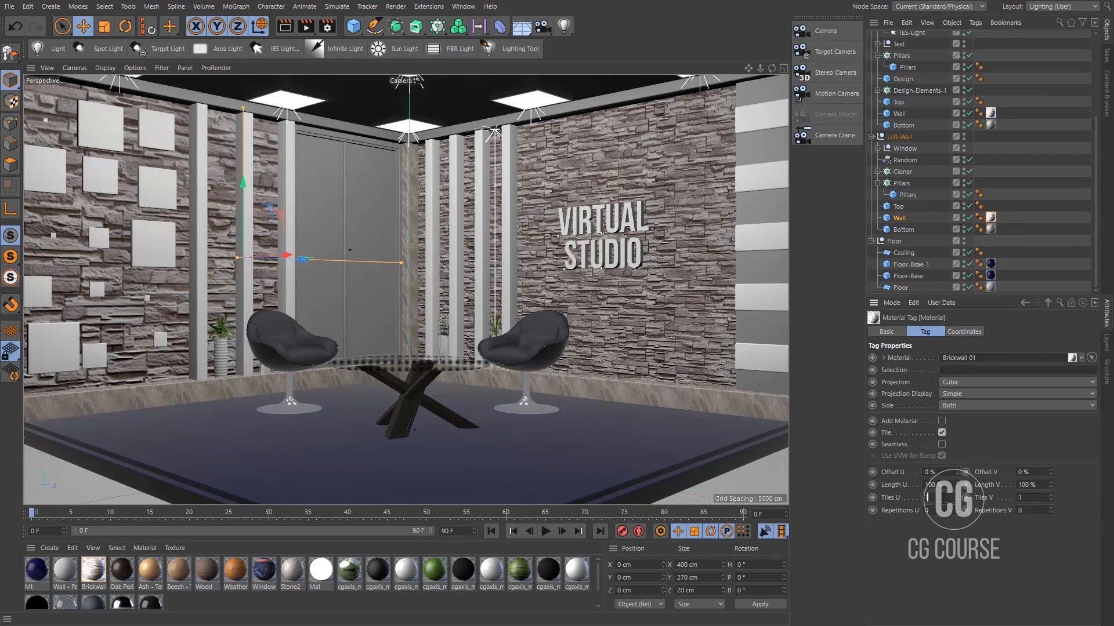
double_click(1031, 497)
text(2)
key(Return)
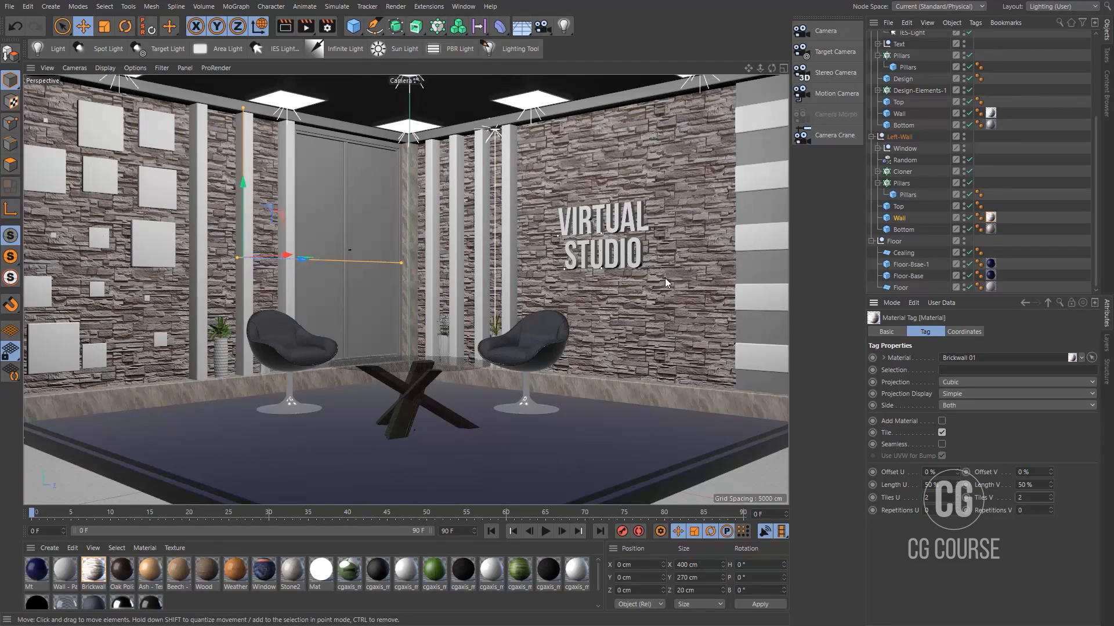
Apply the Weathered Wood material to the Text null holding the Virtual Studio lettering, using Cubic projection
click(639, 259)
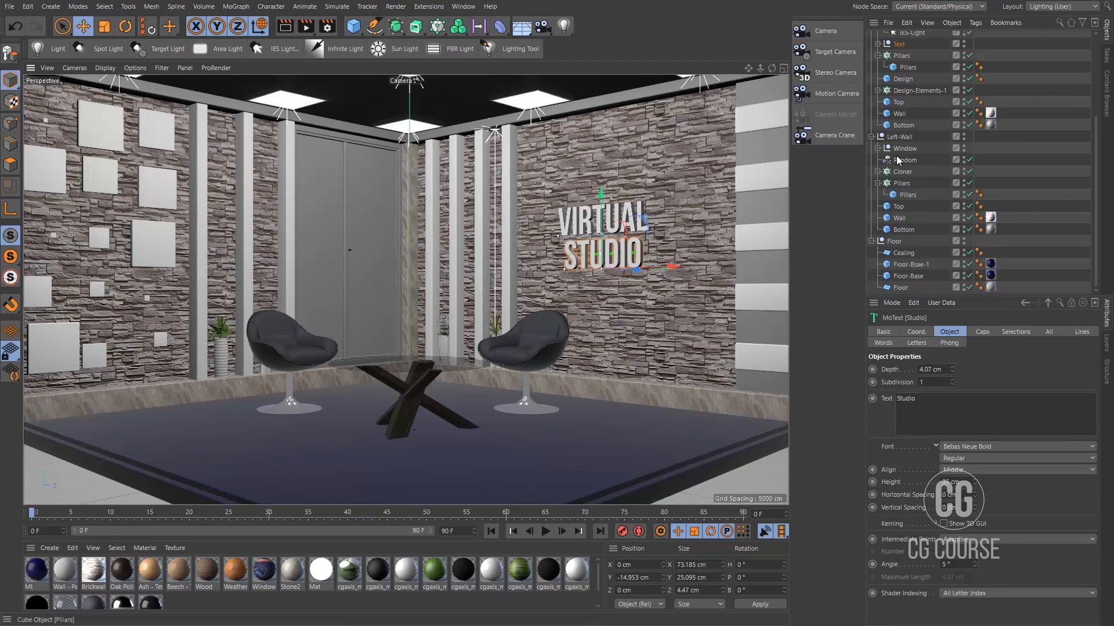
click(899, 45)
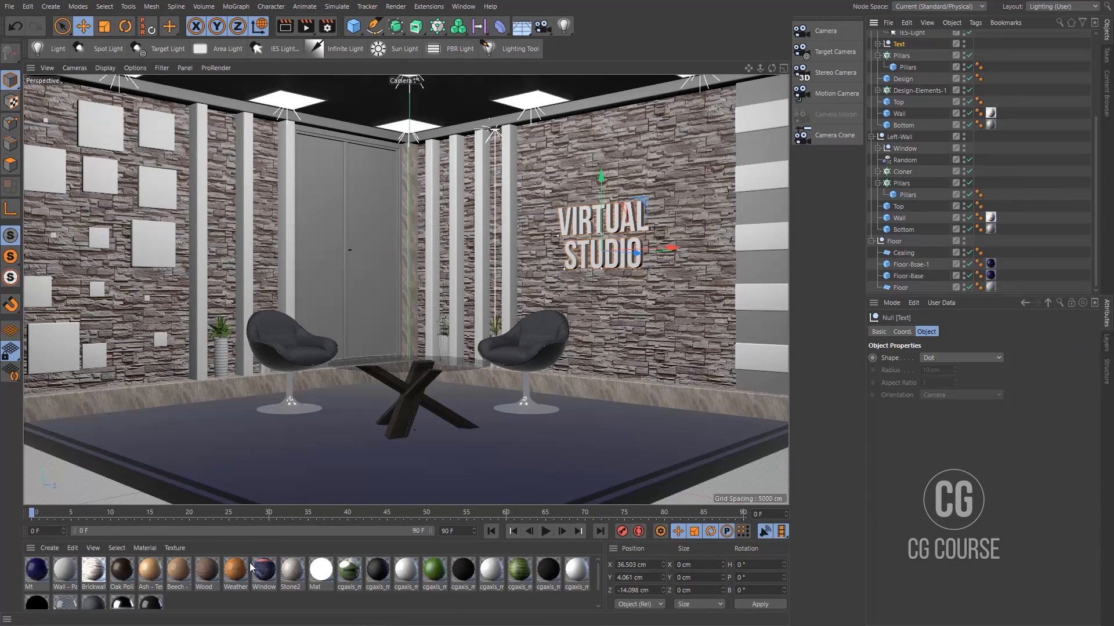
drag(236, 570, 909, 95)
drag(902, 50, 900, 45)
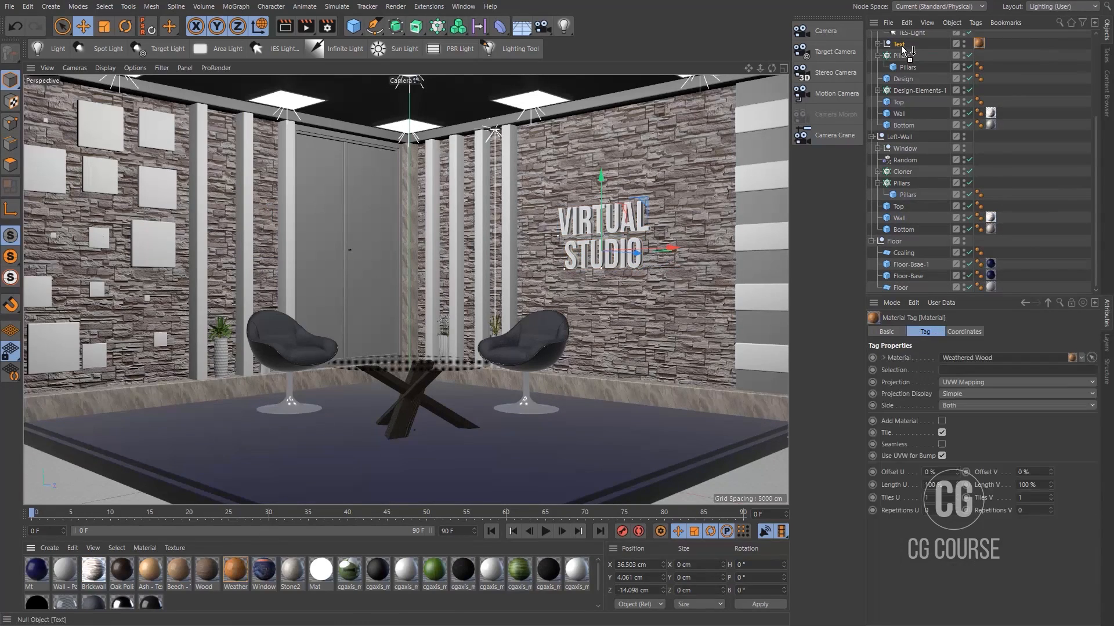
click(970, 380)
click(971, 432)
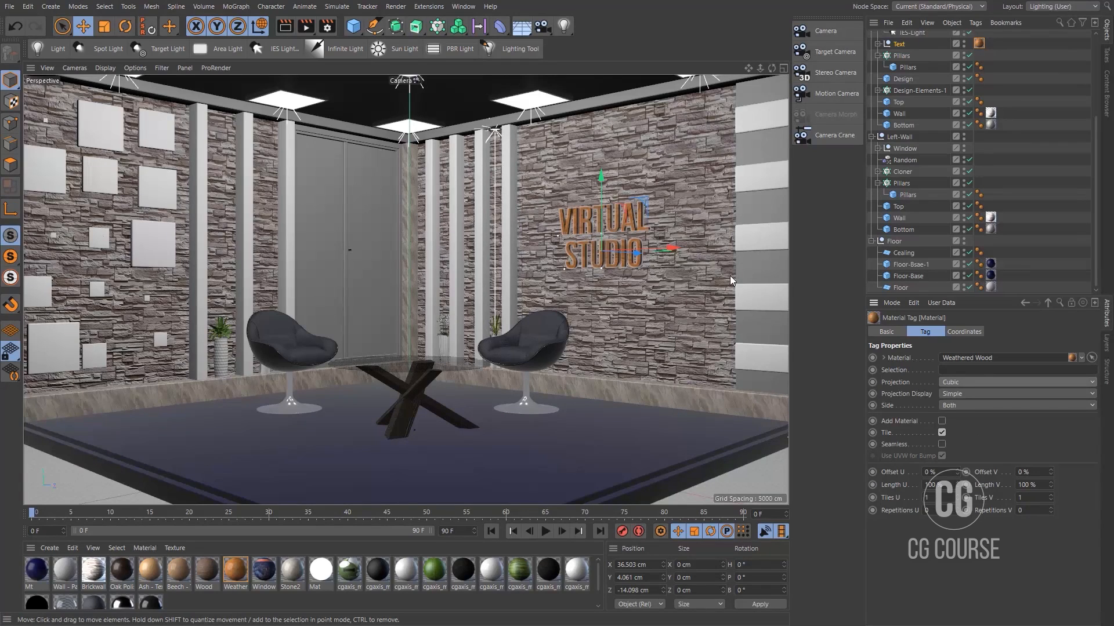
Apply the Wood material to the Design-Elements cube in the left wall's Cloner with Cubic projection and 2 tiles in both U and V
click(145, 257)
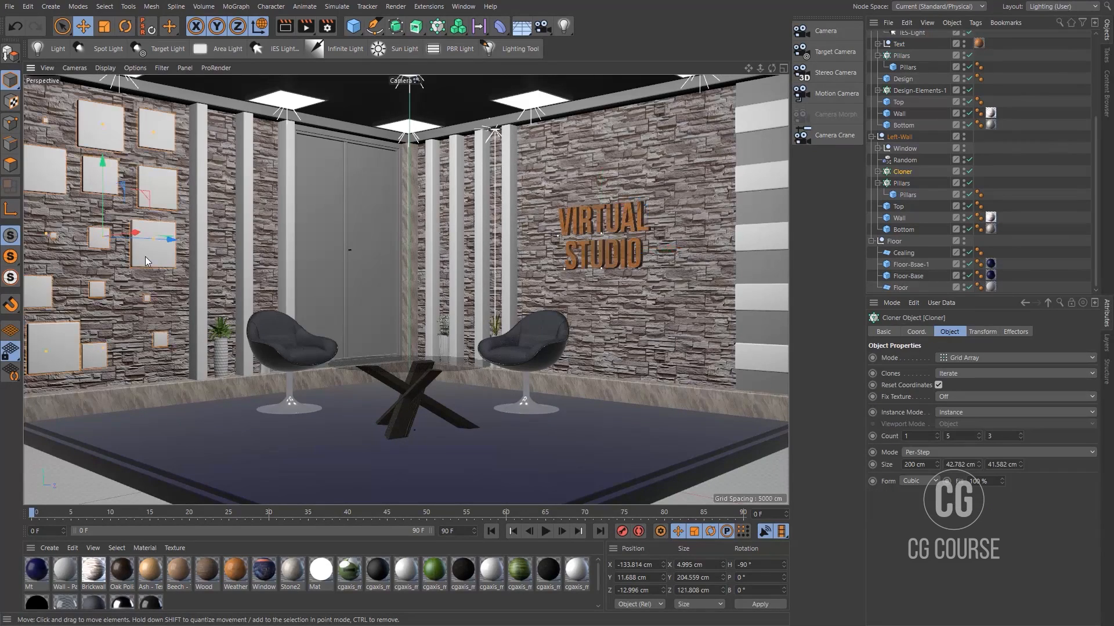
click(877, 172)
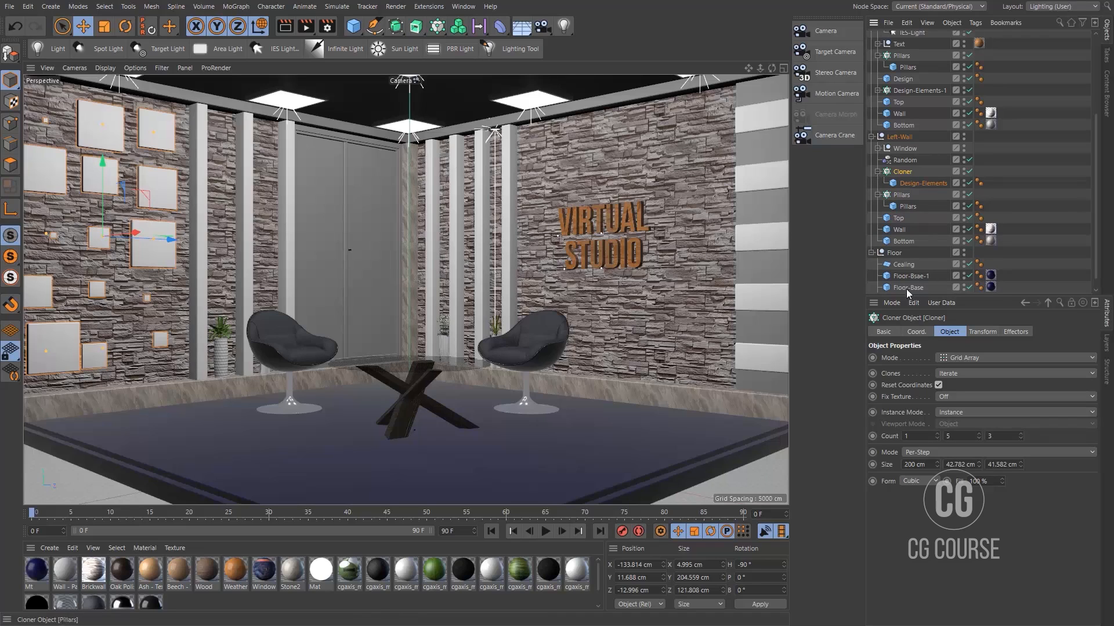
drag(204, 569, 943, 184)
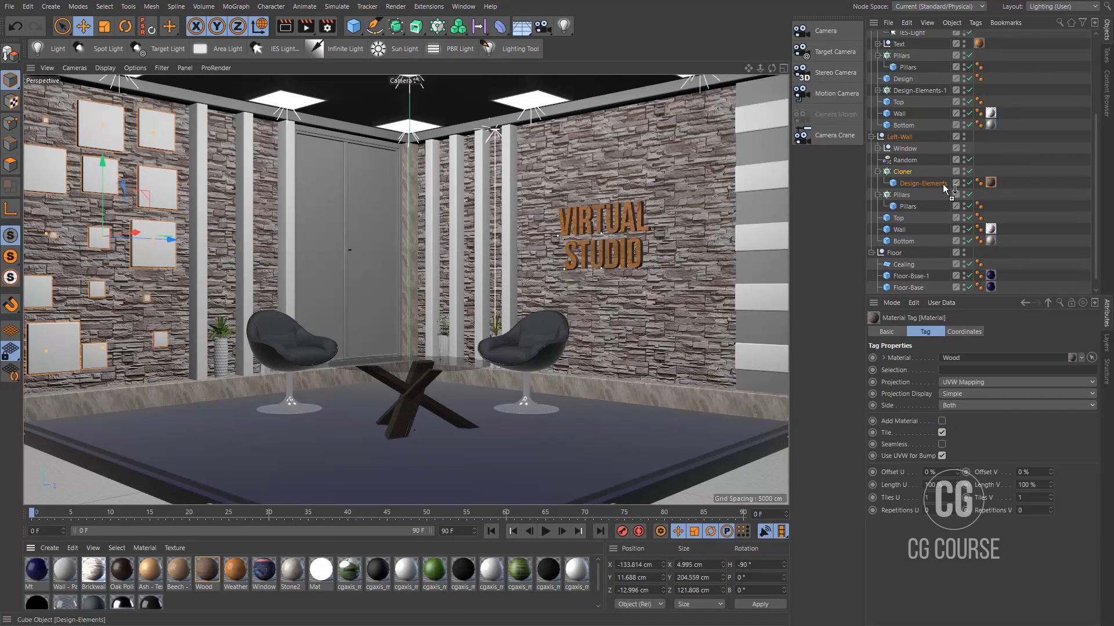
click(984, 385)
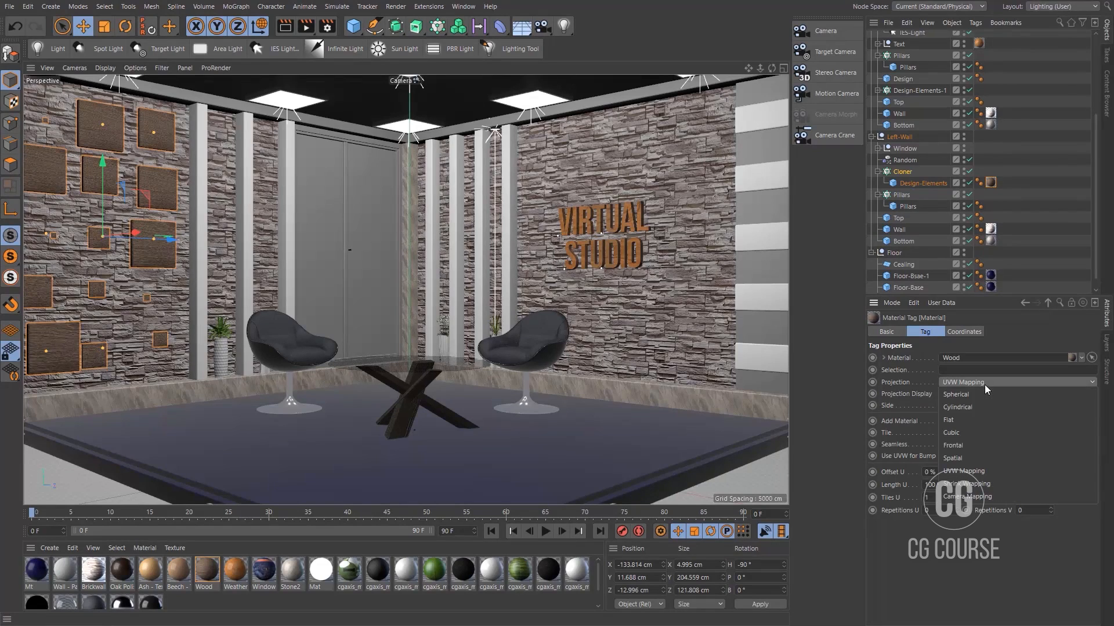
click(978, 430)
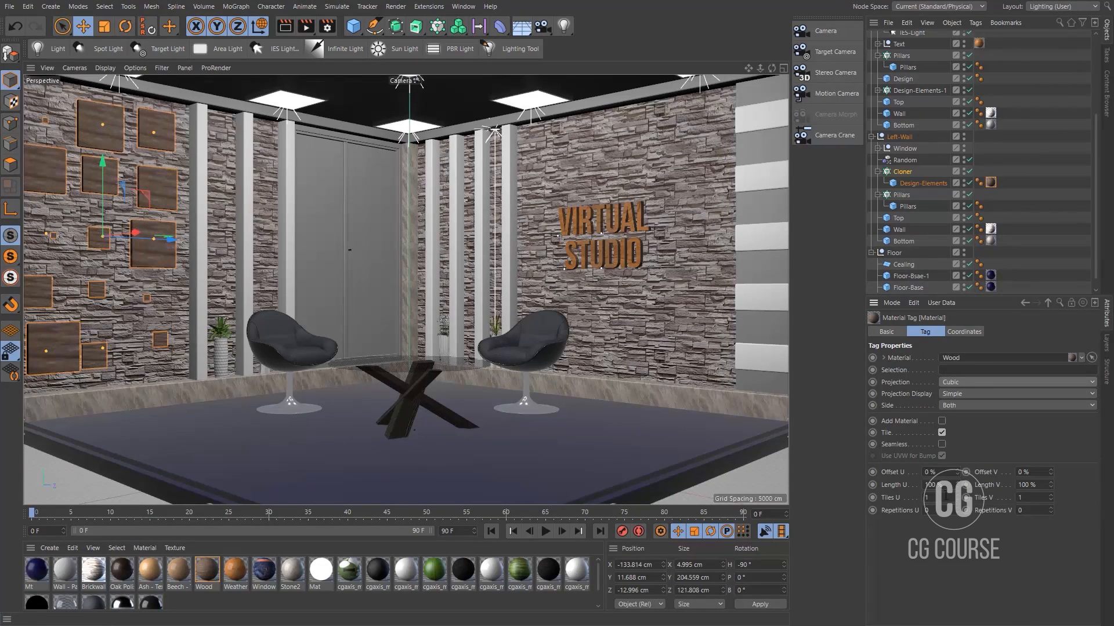
drag(942, 497, 890, 500)
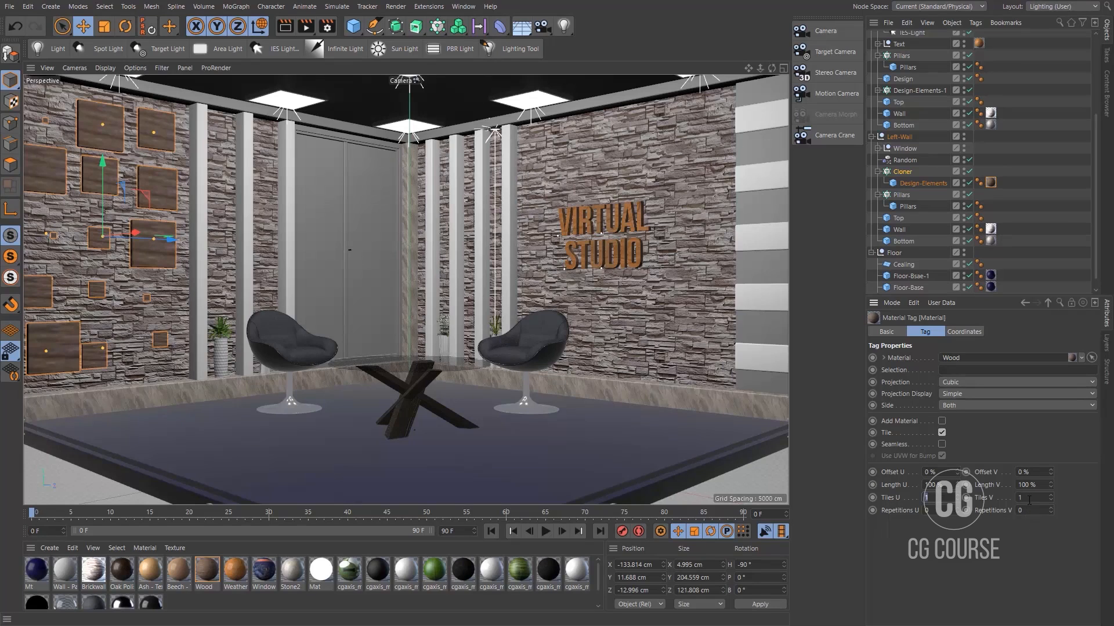
text(2)
key(Return)
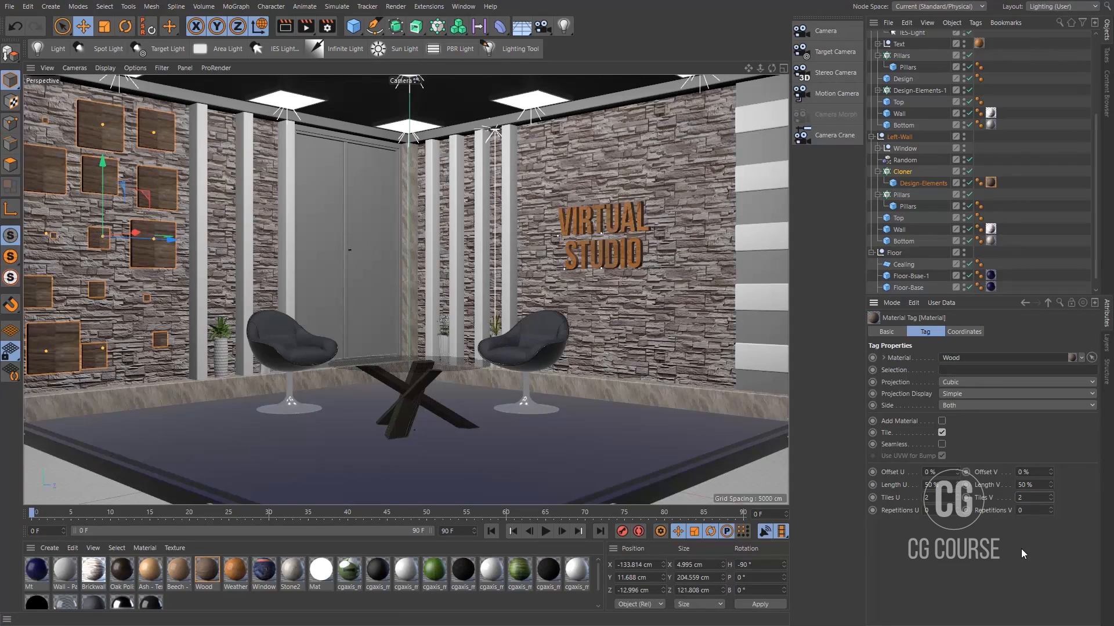
Apply Beech - Texture with Cubic projection to the right wall's Top cube and copy its material tag to the left wall's Top cube
click(624, 98)
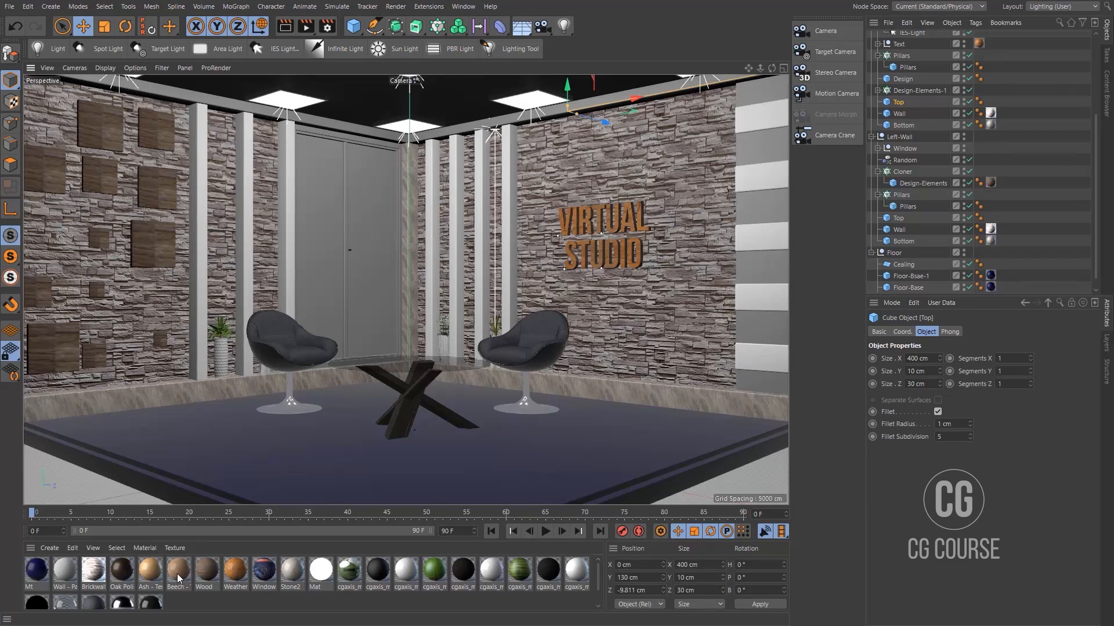
drag(176, 573, 899, 104)
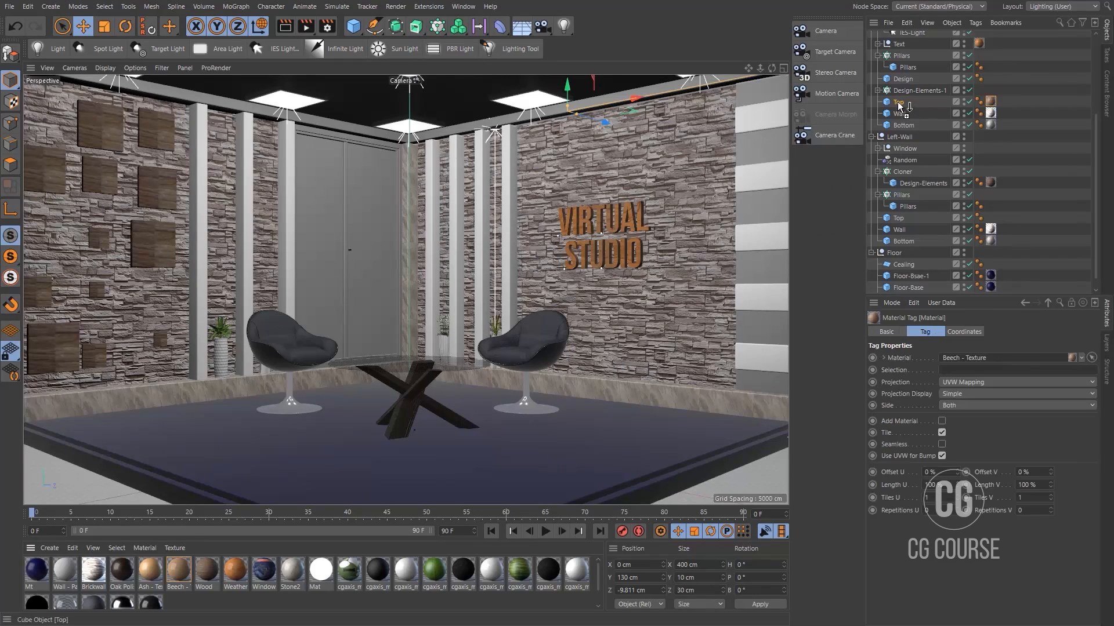
click(968, 384)
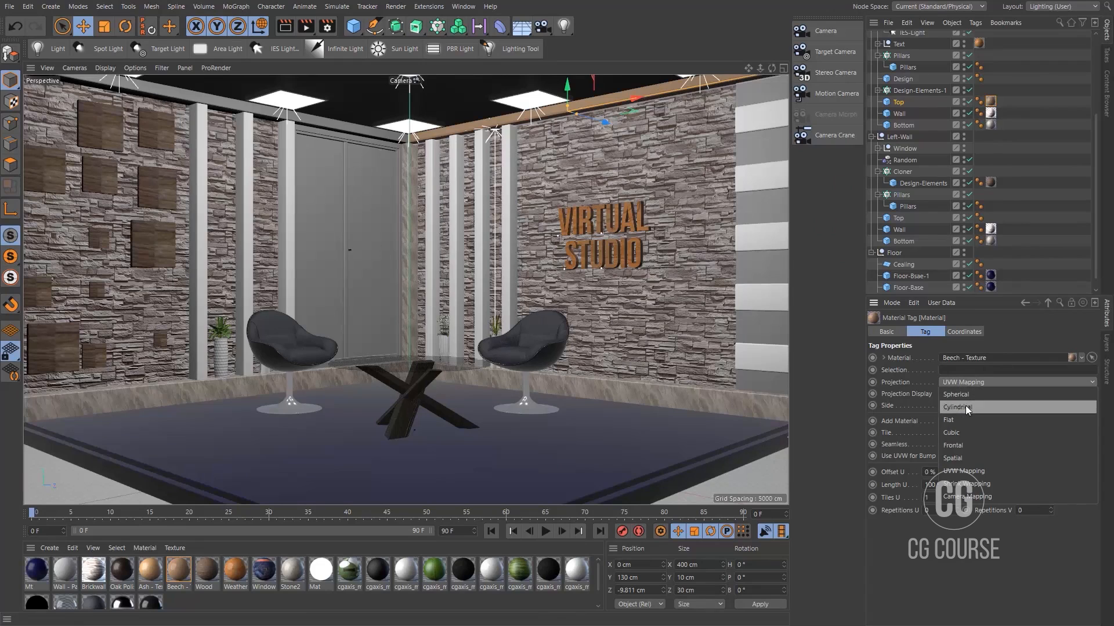
click(962, 429)
click(347, 129)
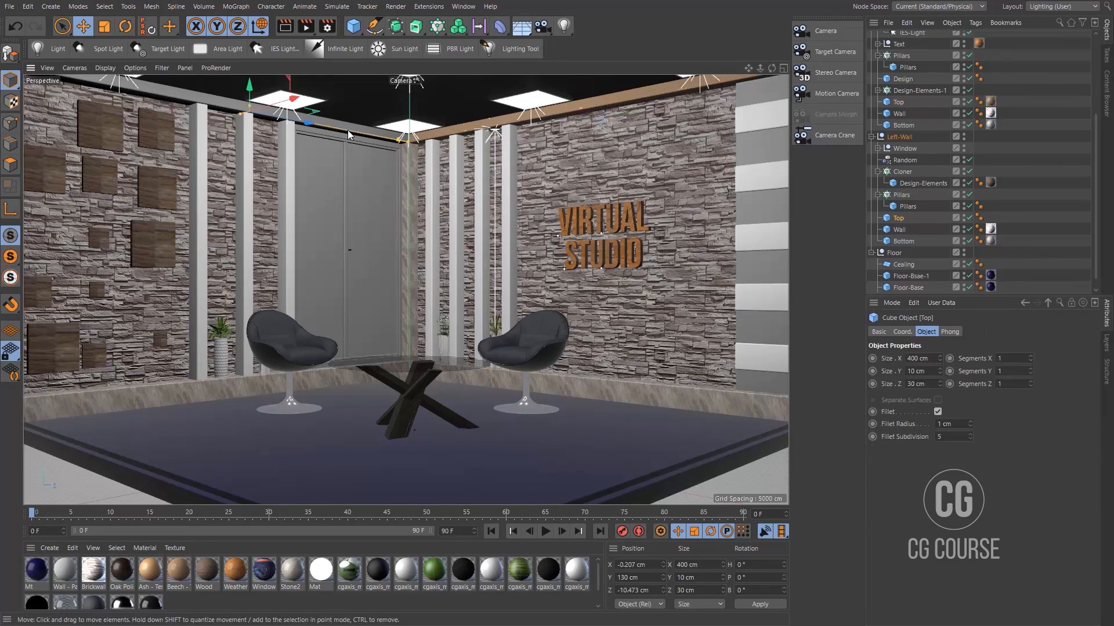
click(991, 102)
ctrl+drag(990, 102, 990, 217)
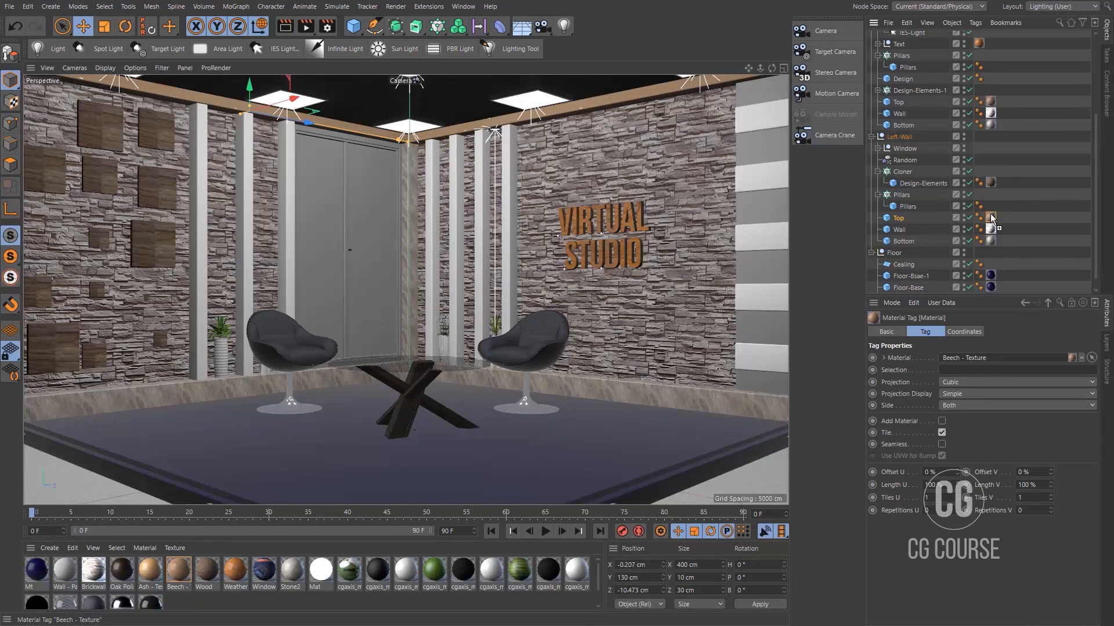
Apply Ash - Texture with Cubic projection to the right wall's Pillars cube and copy its material tag to the left wall's Pillars cube
click(510, 248)
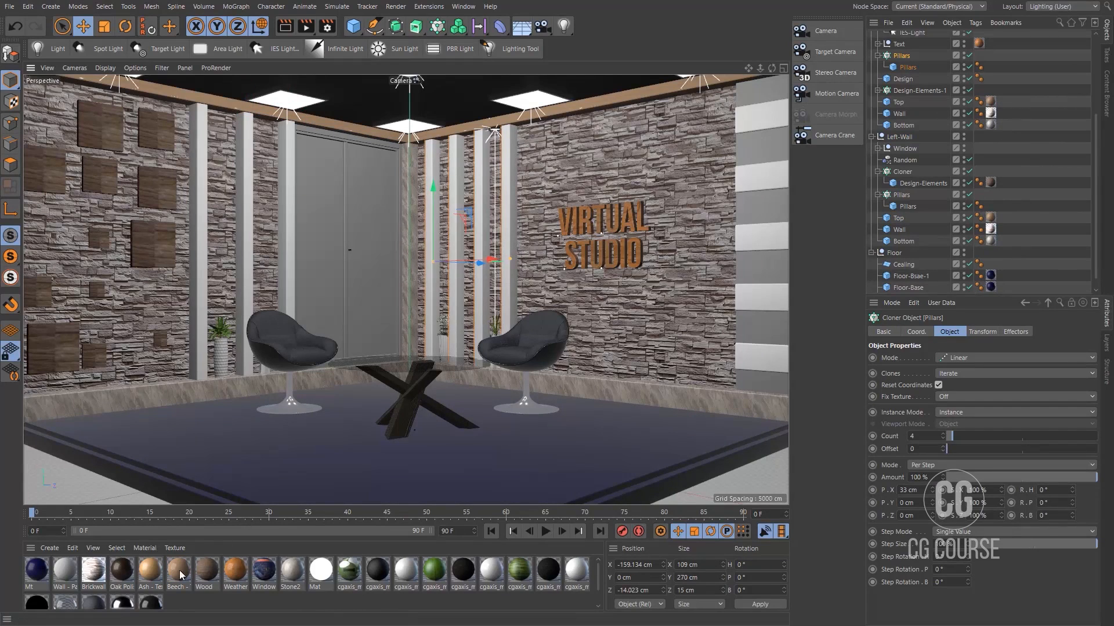
drag(152, 578, 993, 66)
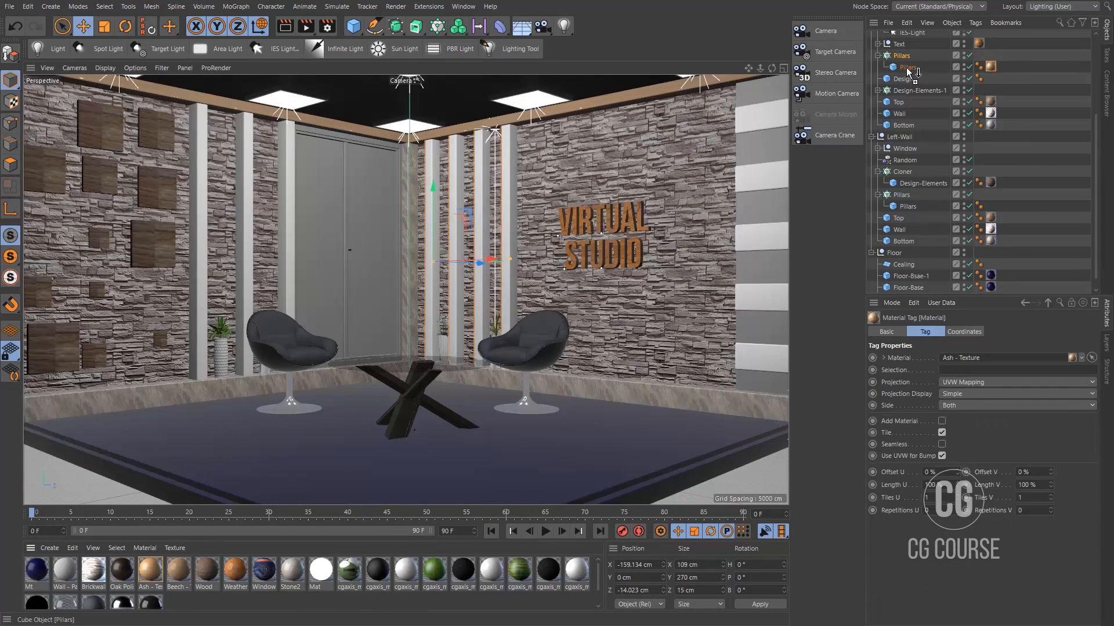
click(963, 384)
click(962, 428)
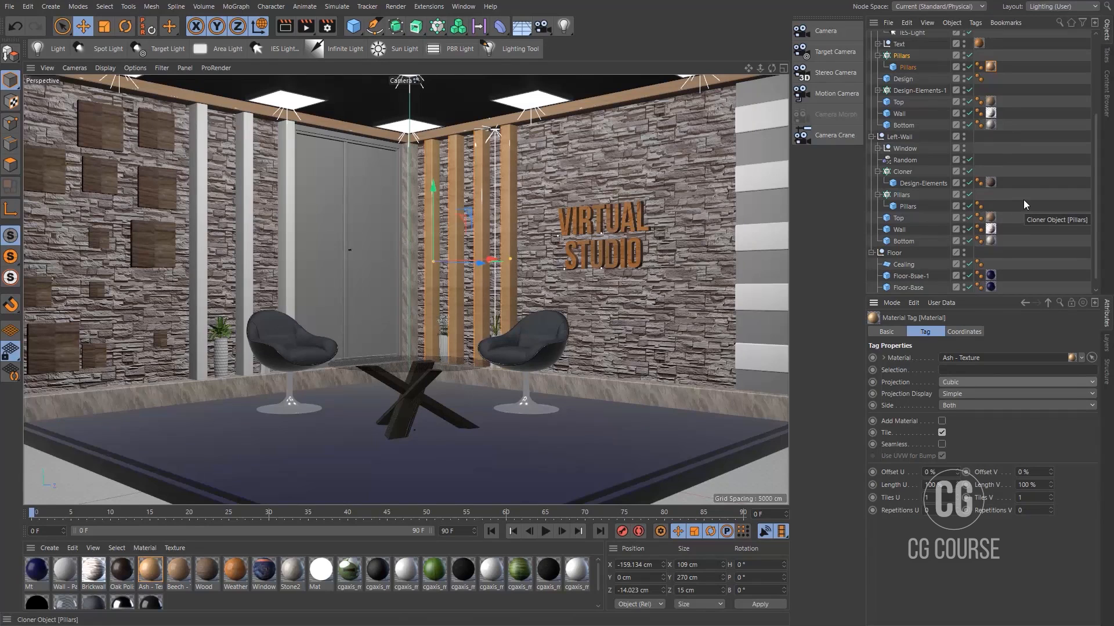
ctrl+drag(991, 67, 1021, 113)
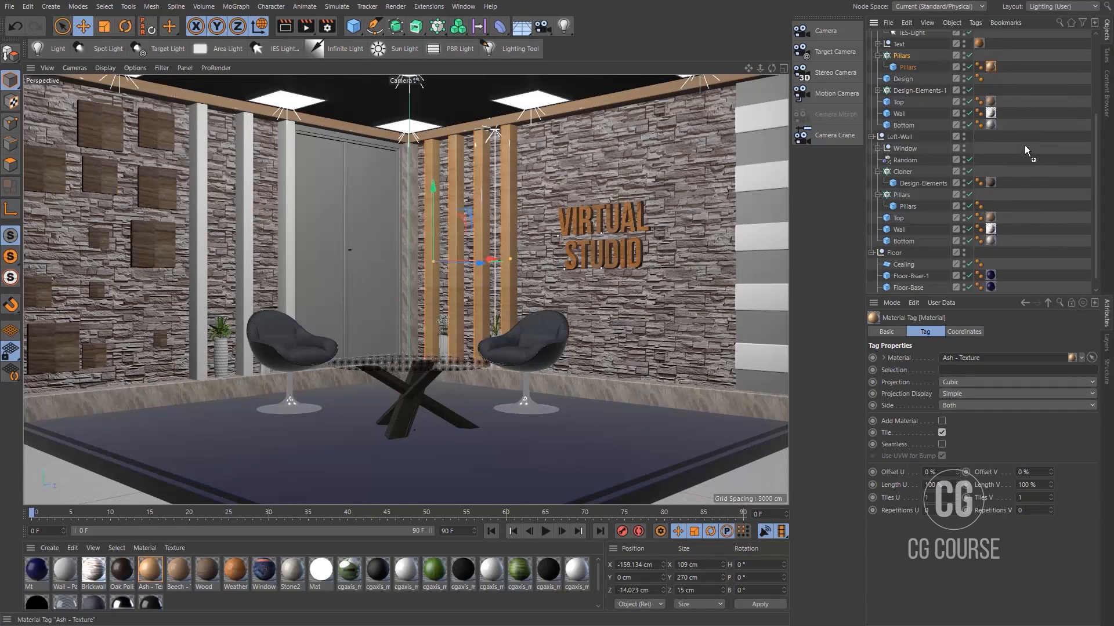
ctrl+drag(1003, 189, 990, 204)
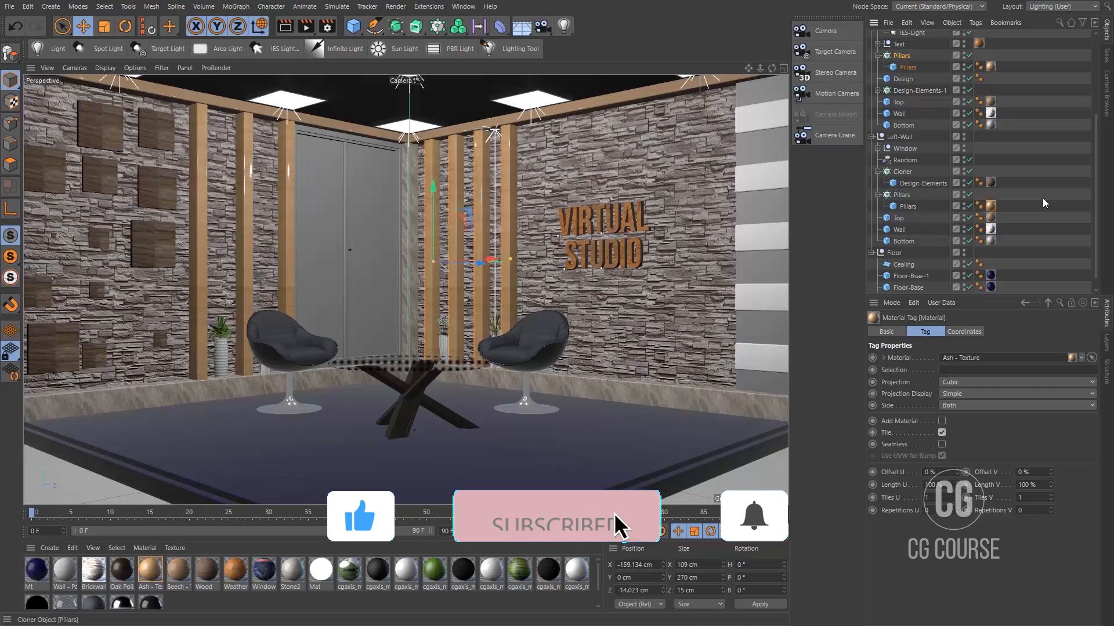
Apply Beech - Texture to the right wall's Design cube with Cubic projection
click(777, 263)
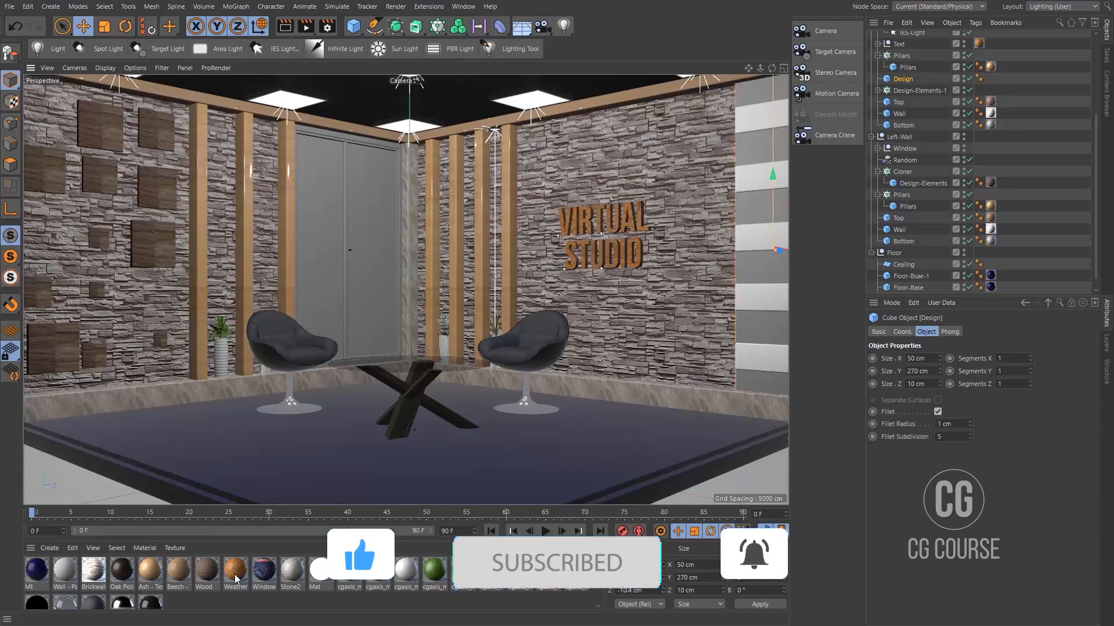
drag(175, 572, 910, 78)
click(976, 383)
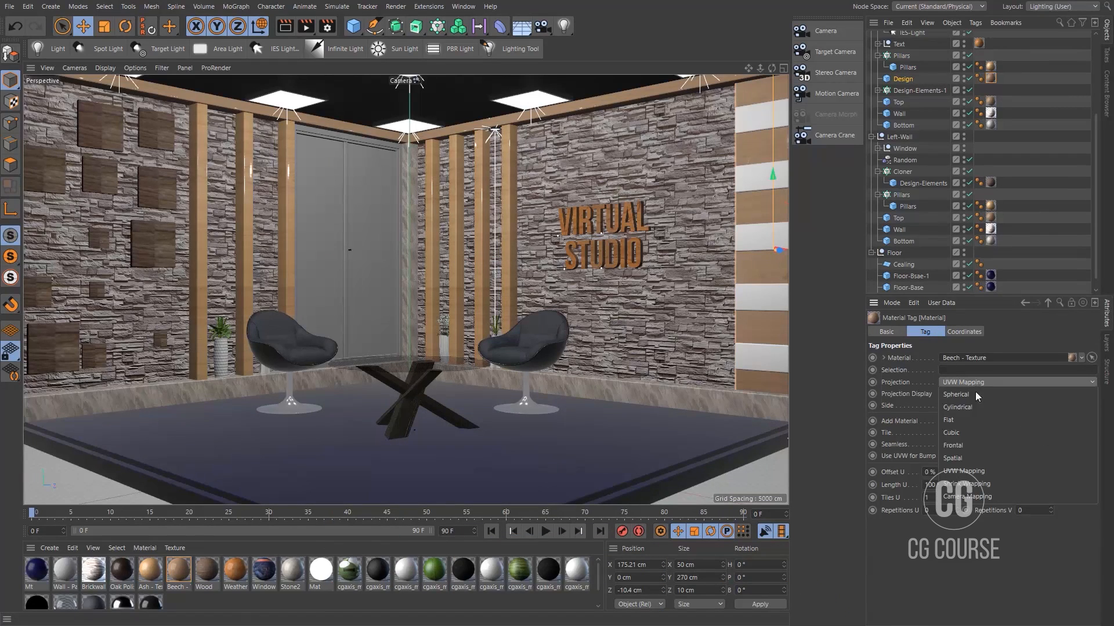
click(969, 432)
Apply Ash - Texture to the right wall's Design-Elements-1 cloner with Cubic projection
click(760, 302)
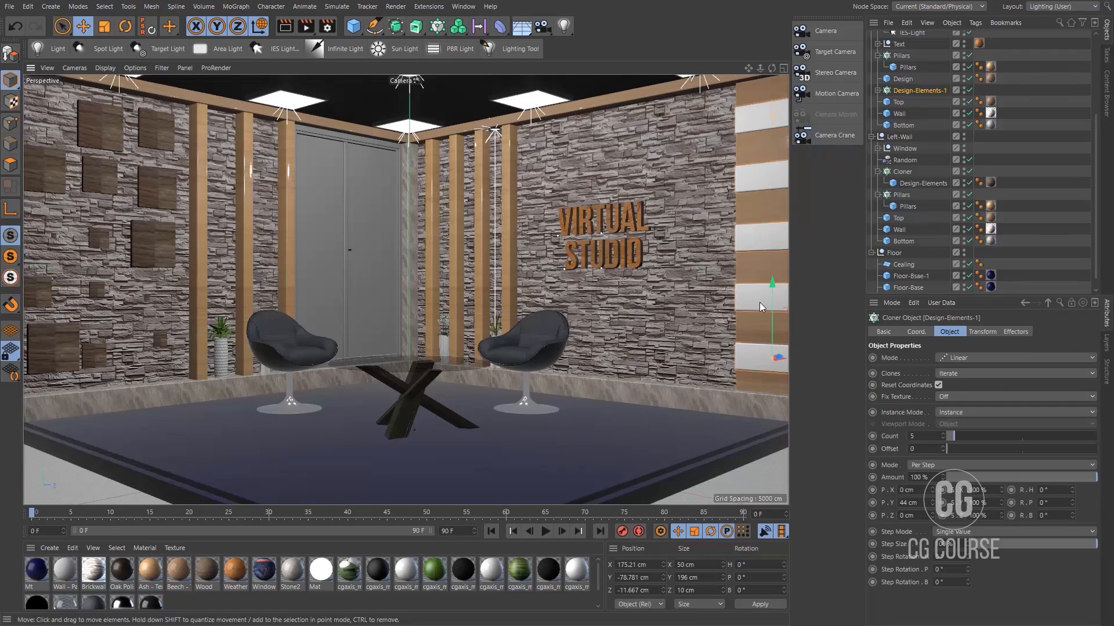
drag(150, 570, 932, 207)
drag(925, 90, 925, 91)
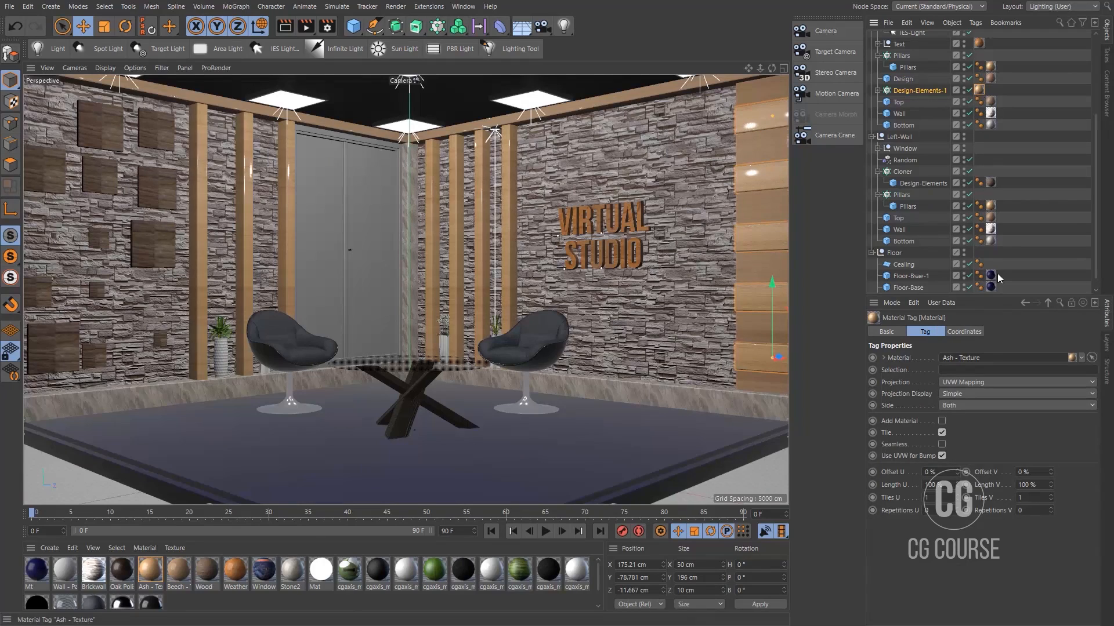
click(966, 383)
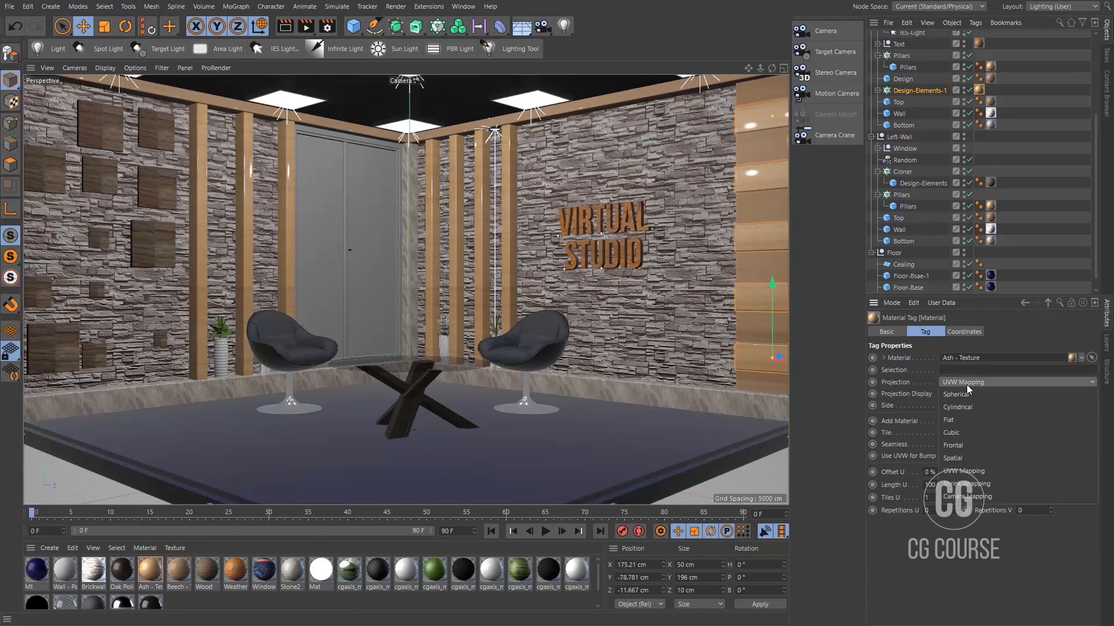
click(964, 435)
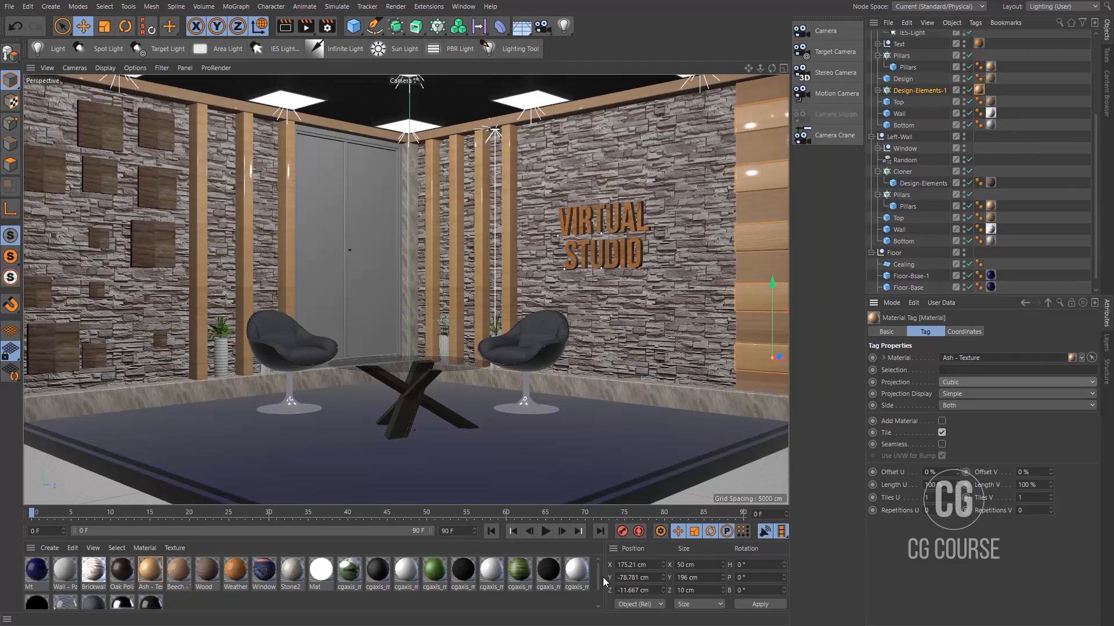
Duplicate the glossy black paint material at the end of the material list
drag(600, 576, 600, 581)
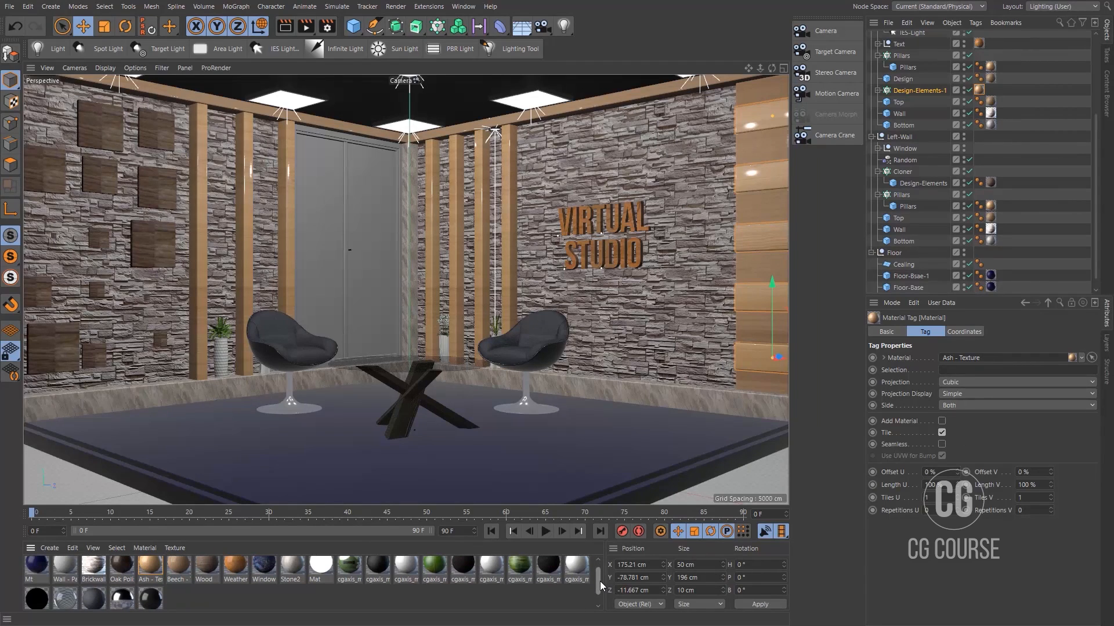
click(154, 601)
ctrl+drag(152, 598, 179, 599)
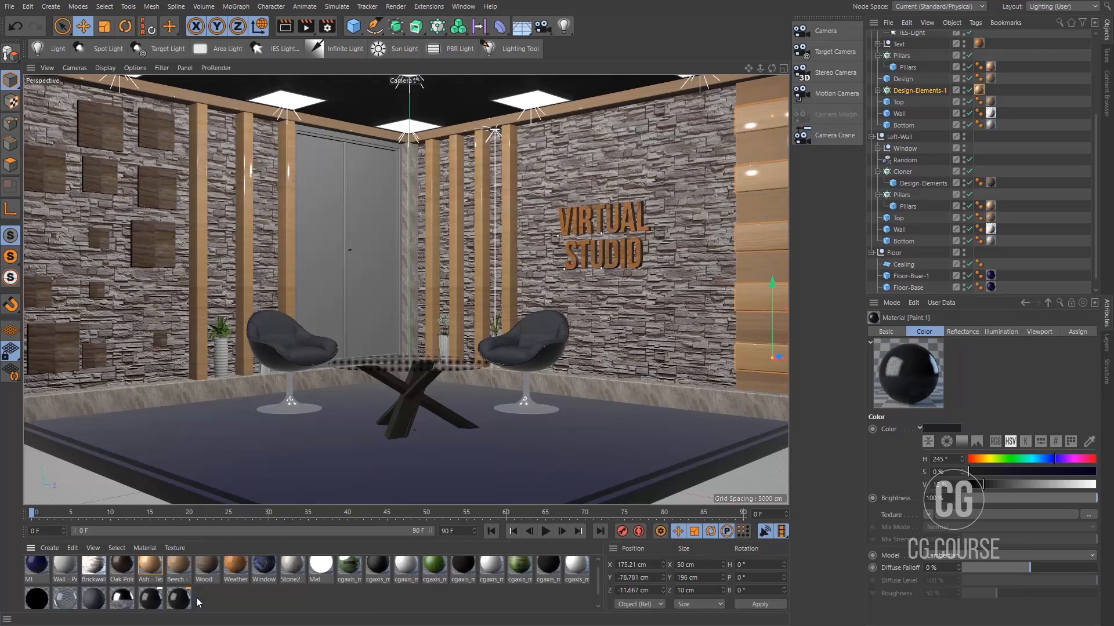
Recolor the duplicated Paint.1 material light grey-blue with hue 202°, saturation 17% and value 76%
scroll(374, 597, down, 1)
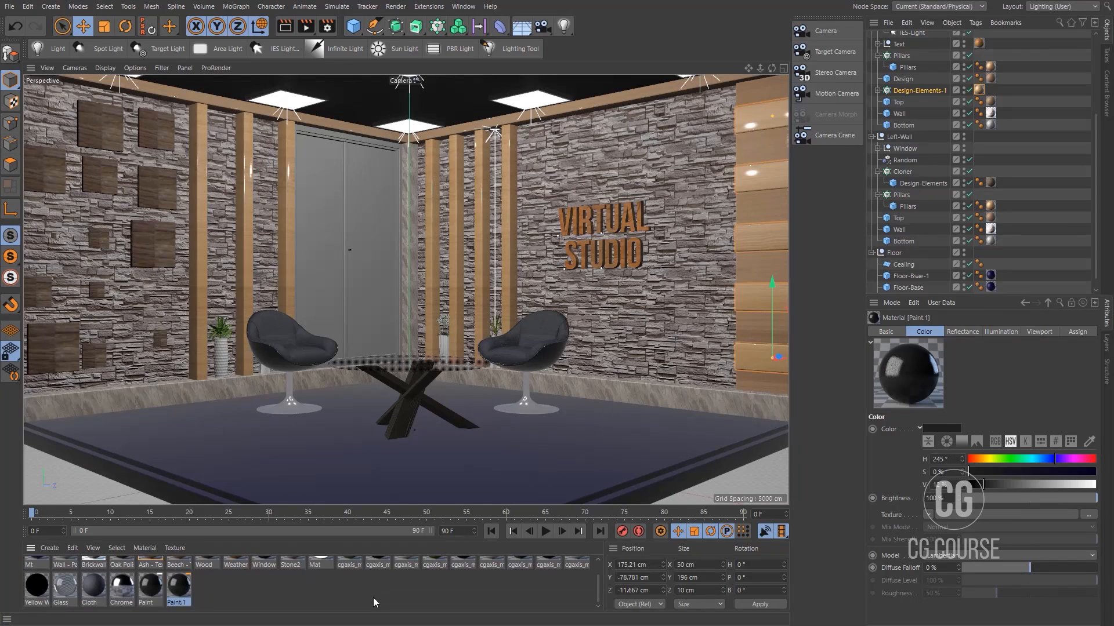
double_click(184, 589)
click(195, 184)
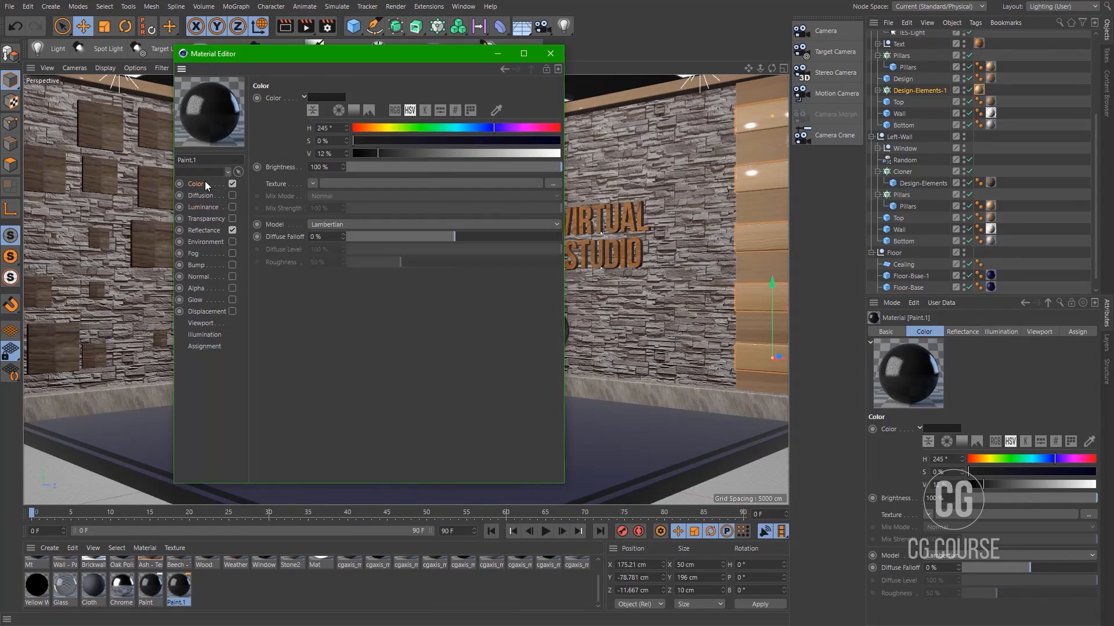
click(469, 128)
click(486, 153)
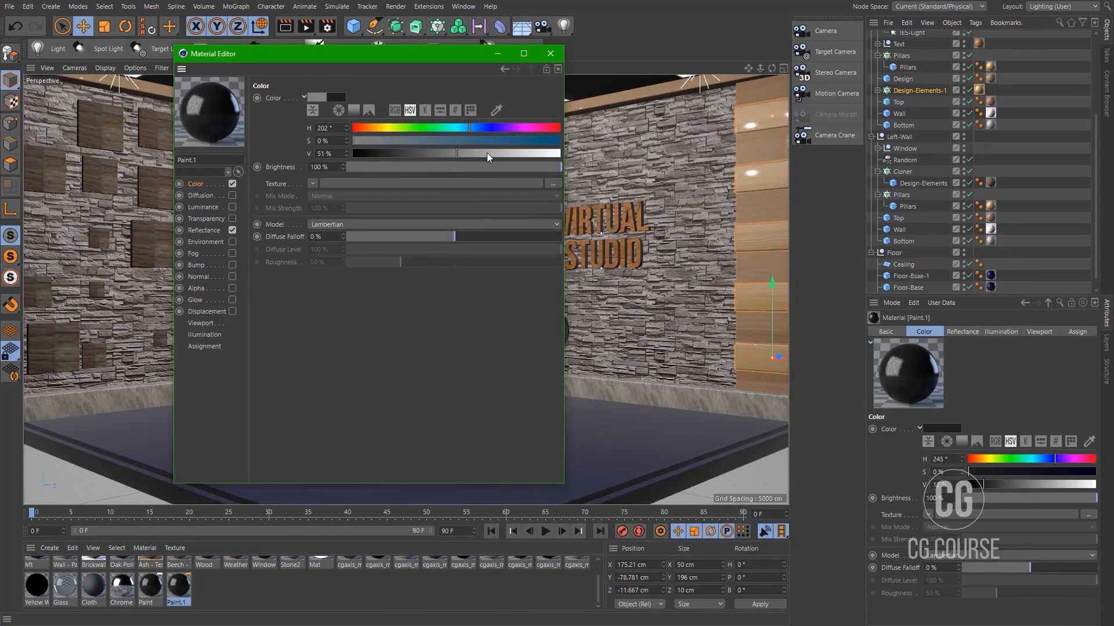
click(504, 153)
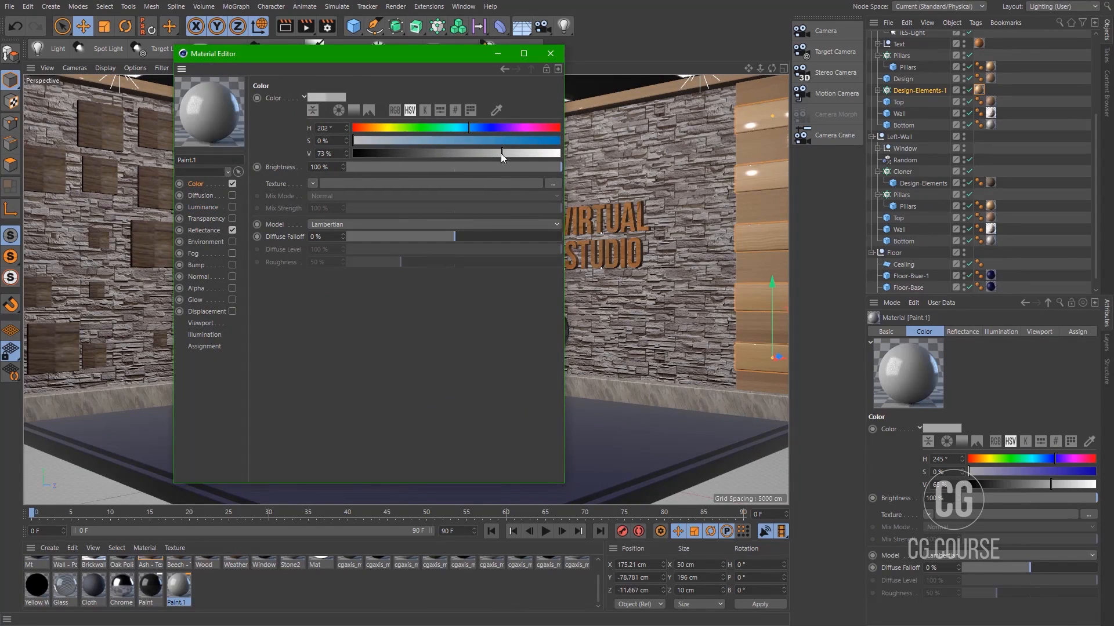
click(411, 141)
drag(409, 140, 389, 140)
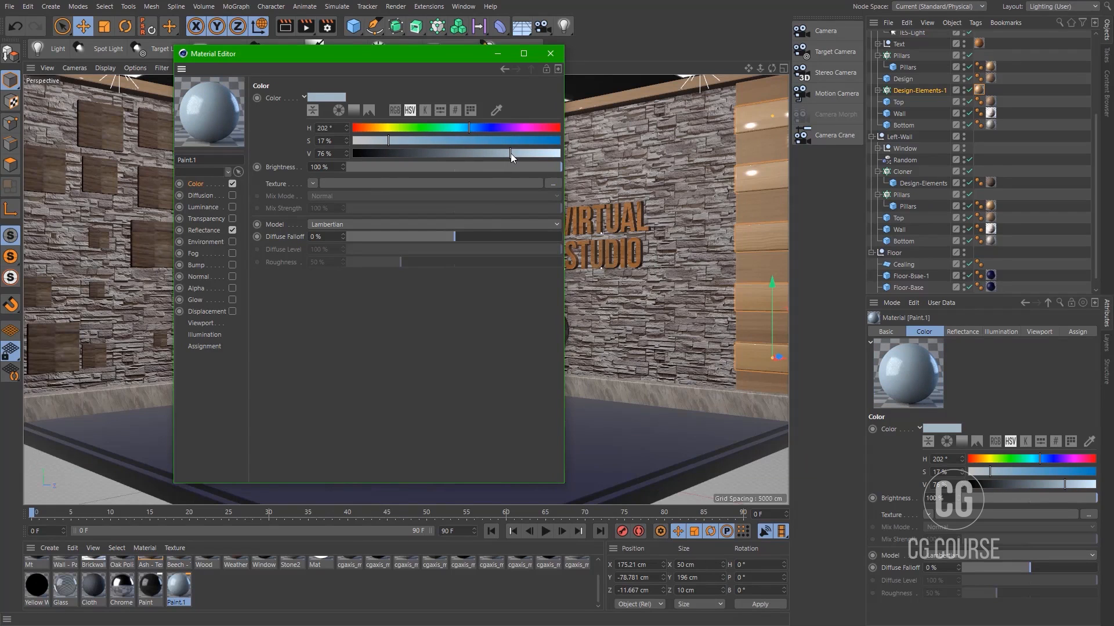
click(550, 53)
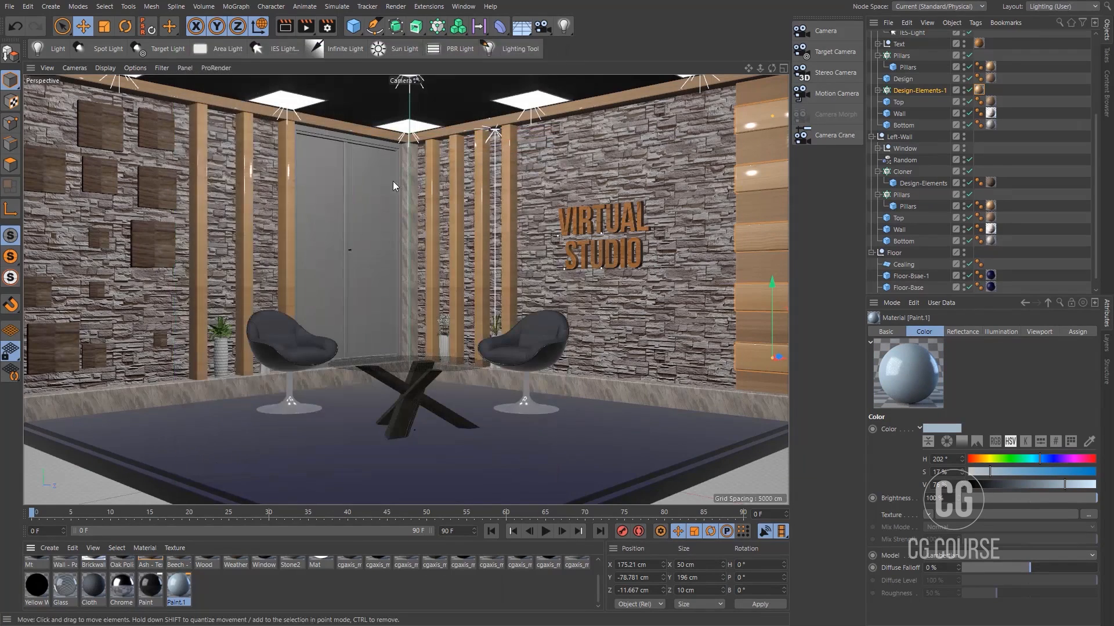
Apply the Paint.1 material to the Middle-Frame and Window-Frame objects of the left wall's window
click(347, 172)
click(878, 150)
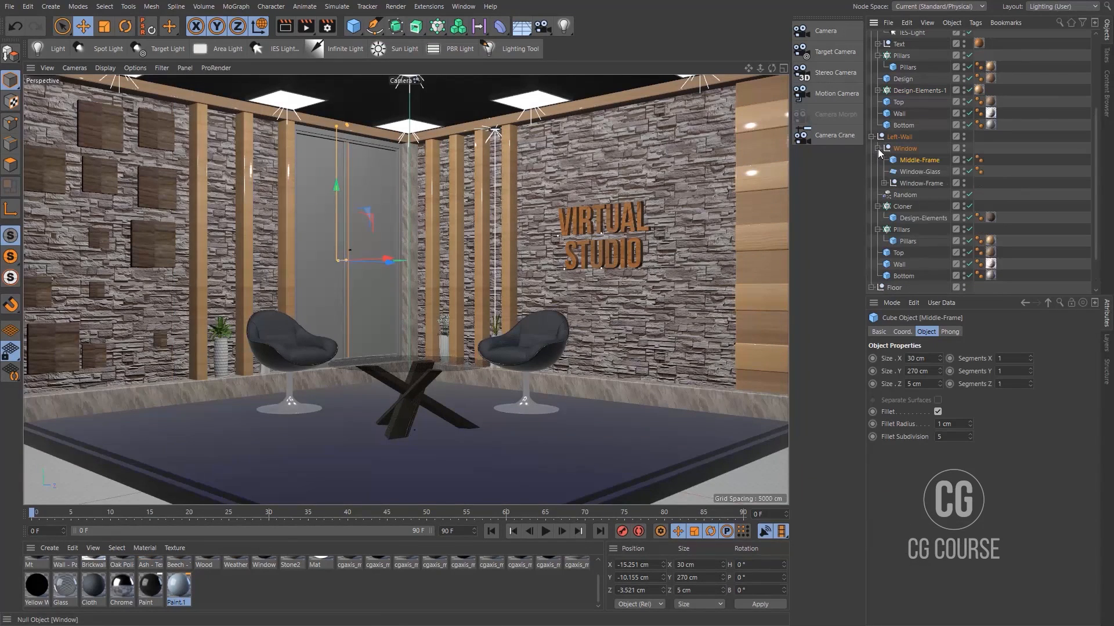
mouse_move(185, 587)
mouse_down()
mouse_move(1003, 201)
mouse_move(932, 163)
mouse_move(979, 183)
mouse_up()
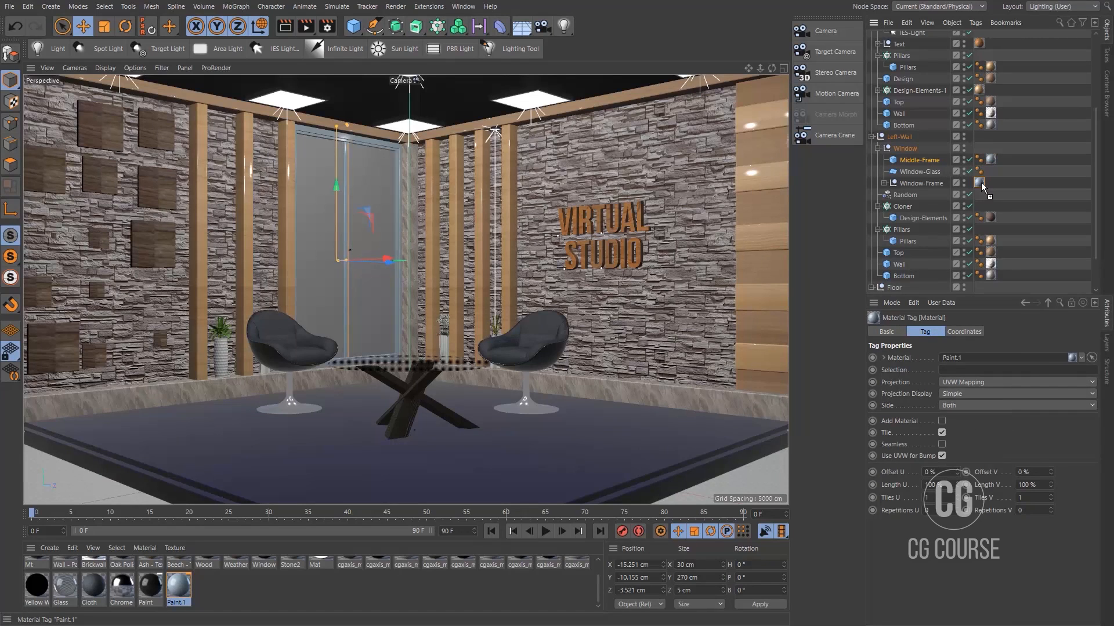
Apply the Window material to the Window-Glass plane with Cubic projection
click(927, 176)
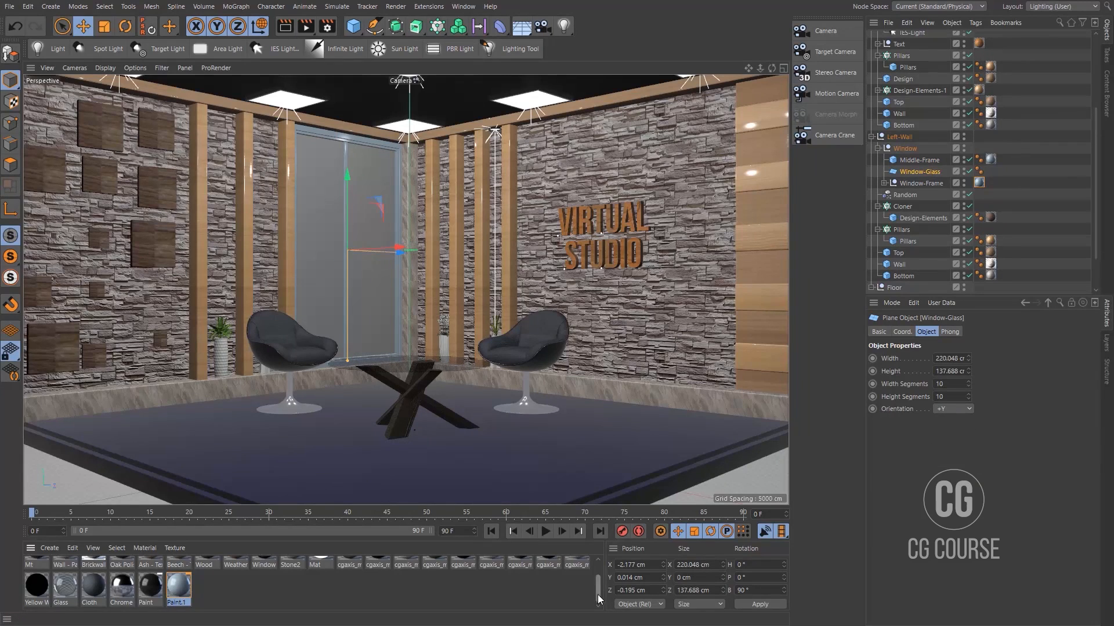
drag(598, 594, 599, 577)
drag(272, 580, 930, 174)
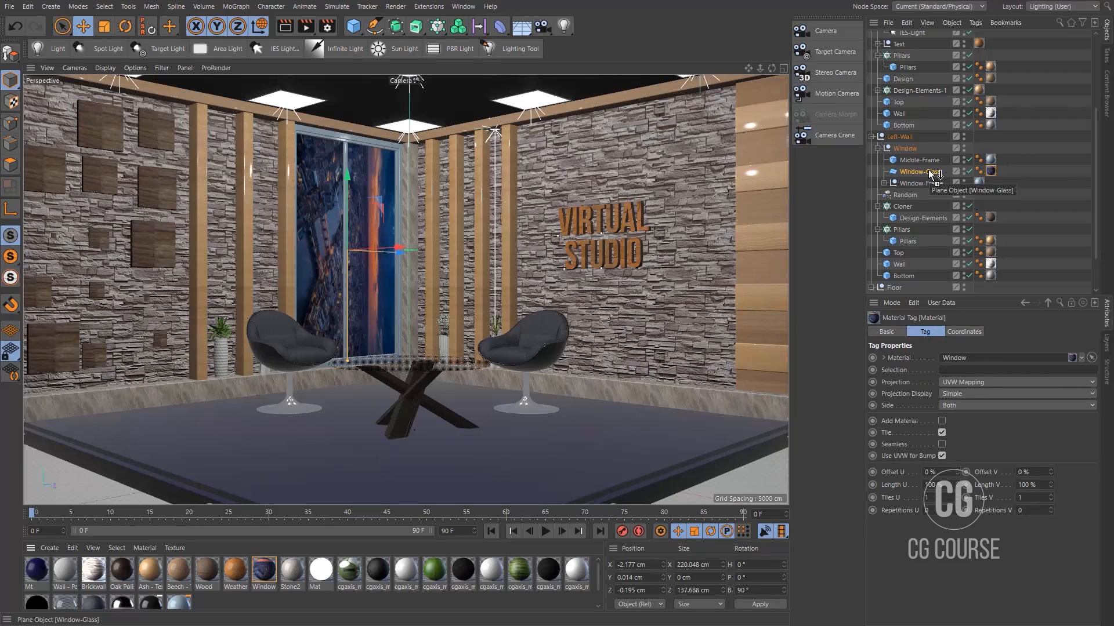
click(1001, 381)
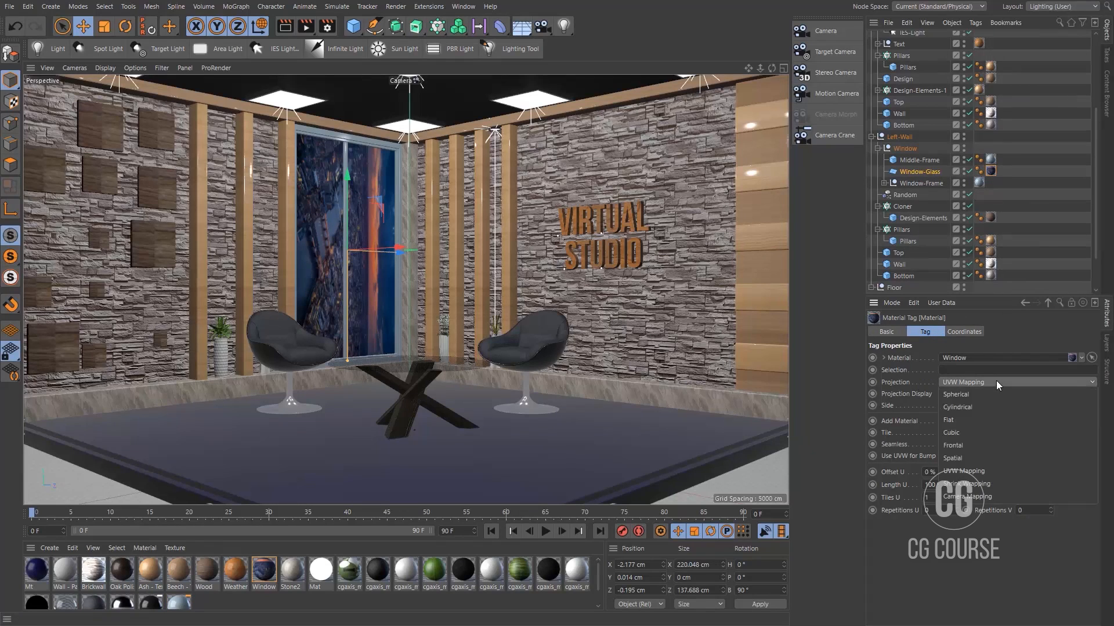
click(981, 430)
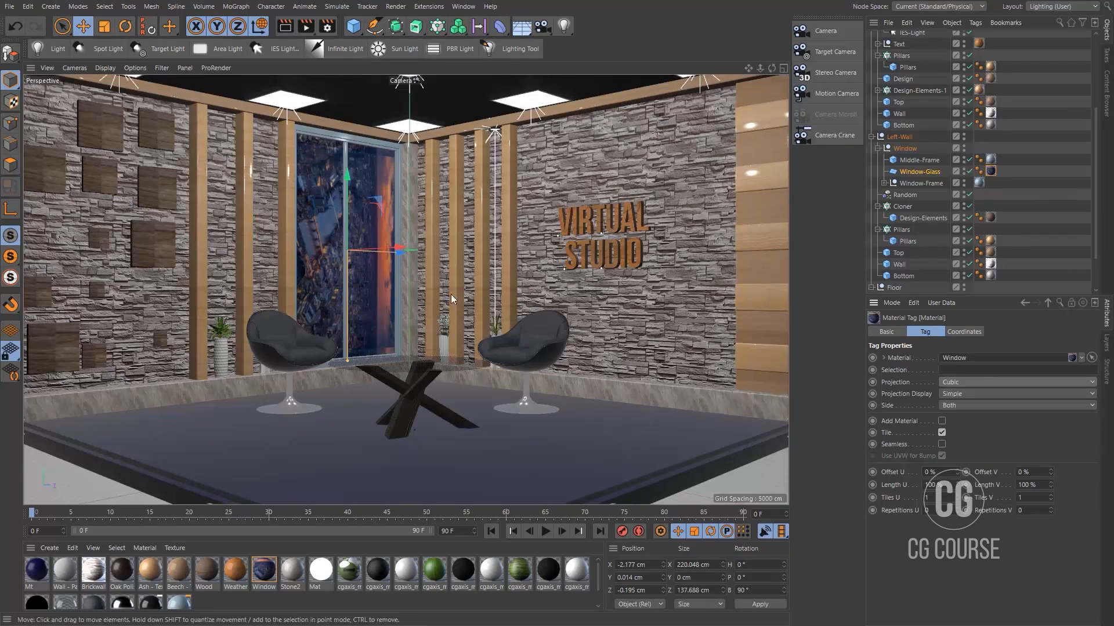
Rotate the Window-Glass texture projection to a 90° heading in Texture mode so the city image stands upright
click(11, 102)
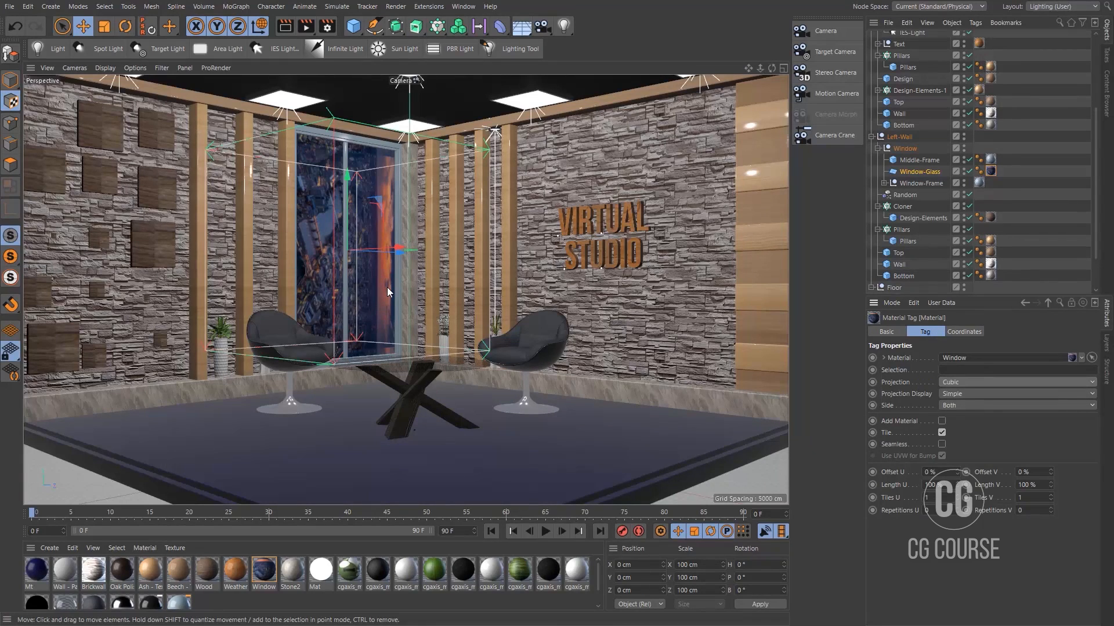
key(r)
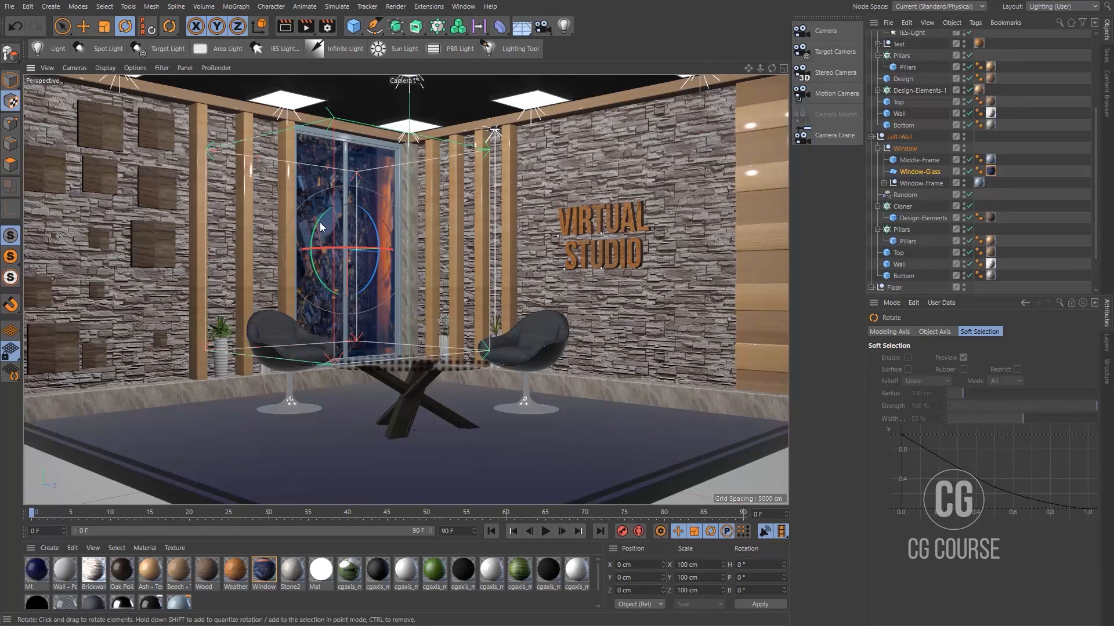
drag(318, 227, 326, 294)
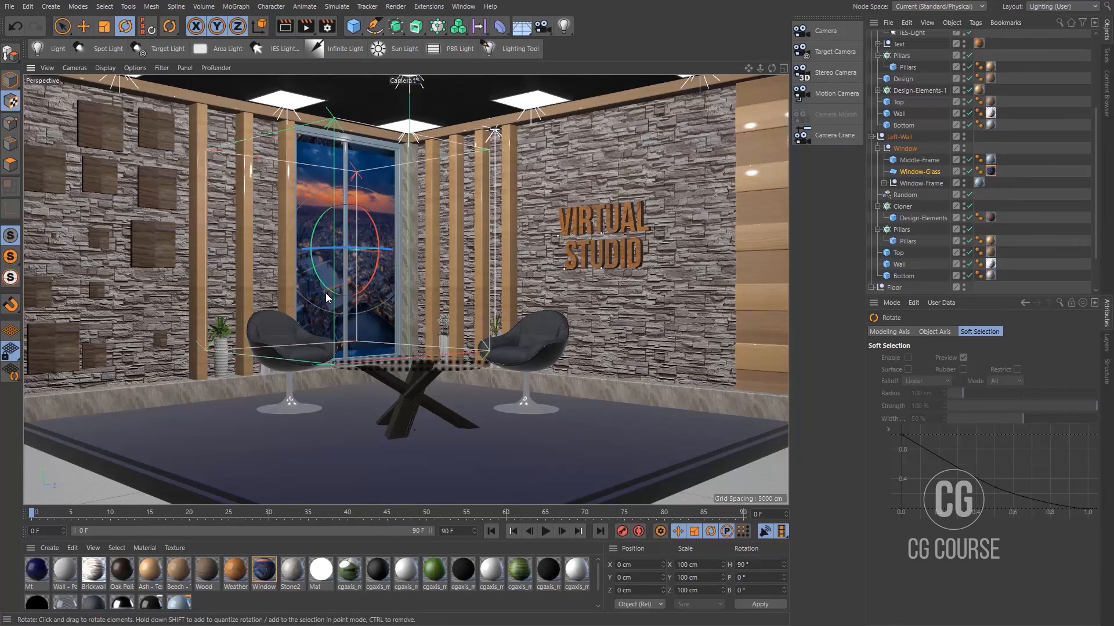
Scale the Window-Glass texture projection to about 189.7 cm in X, 132.1 cm in Y and 134.2 cm in Z
key(t)
drag(406, 301, 558, 297)
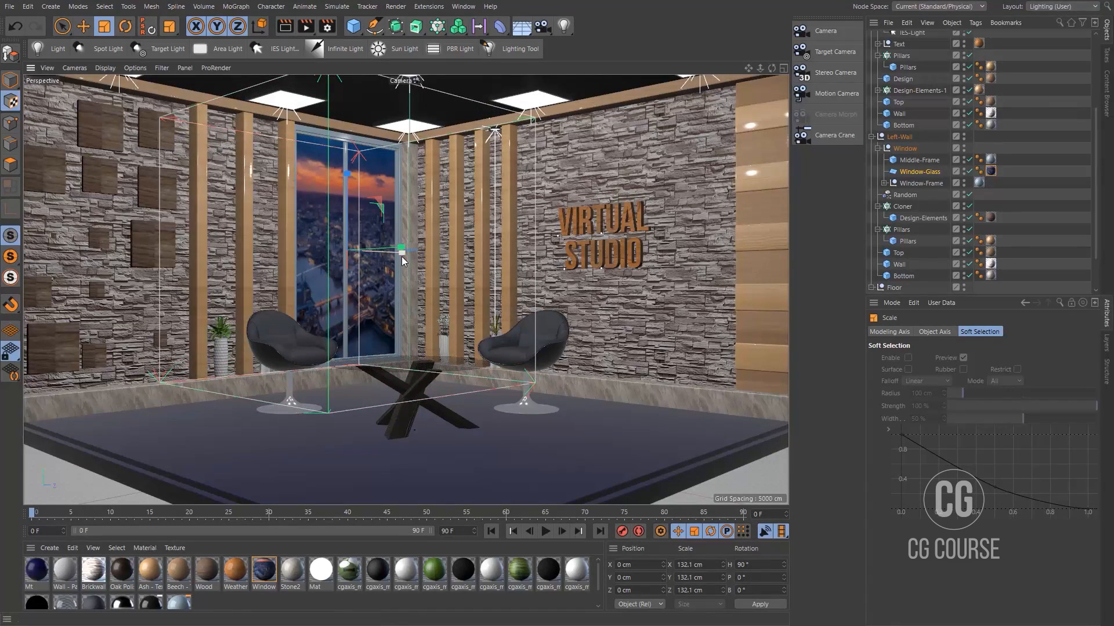
drag(404, 259, 427, 261)
drag(345, 176, 346, 175)
Move the Window-Glass texture projection to about X -17.9 cm and Z 76.5 cm to frame the city view
key(e)
drag(347, 216, 350, 193)
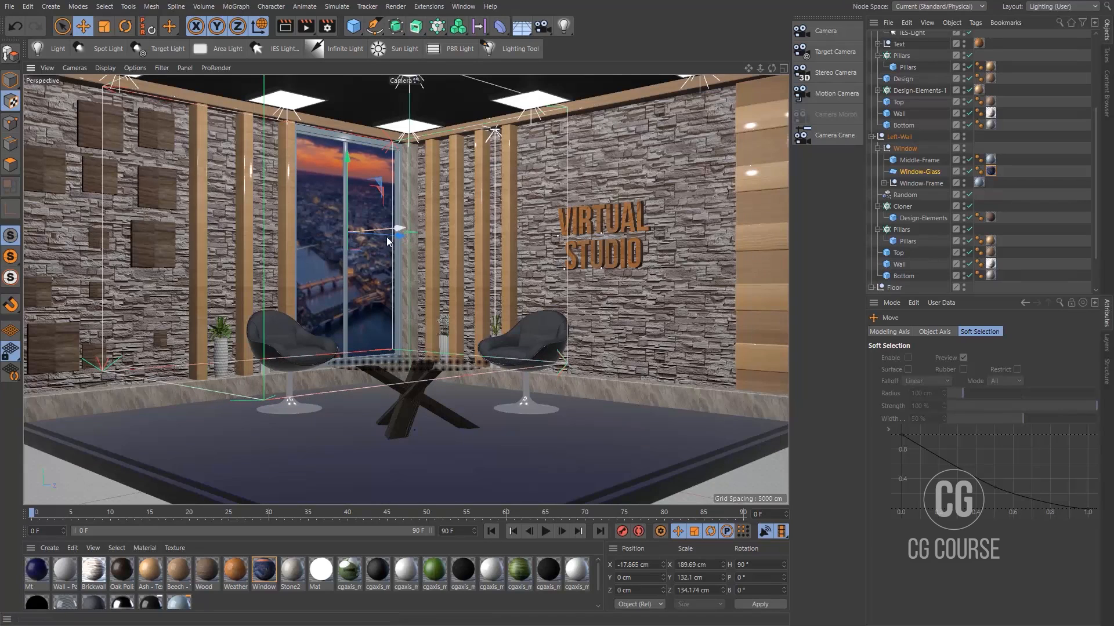
drag(390, 238, 439, 239)
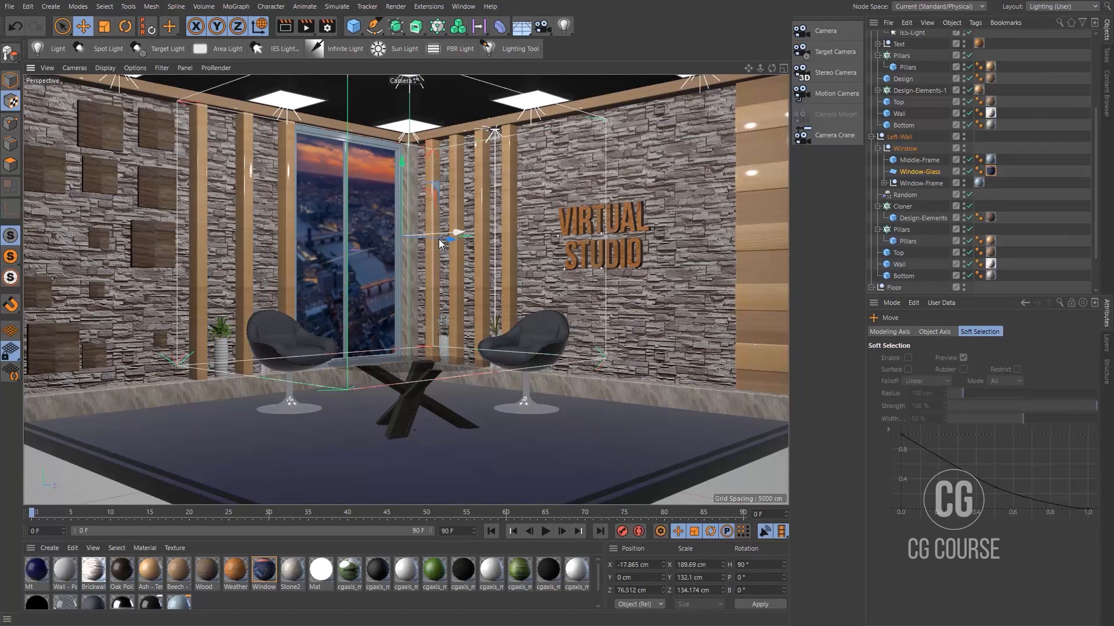
Deselect everything and collapse the Left-Wall, Floor and Right-Wall hierarchies in the object list
click(1032, 235)
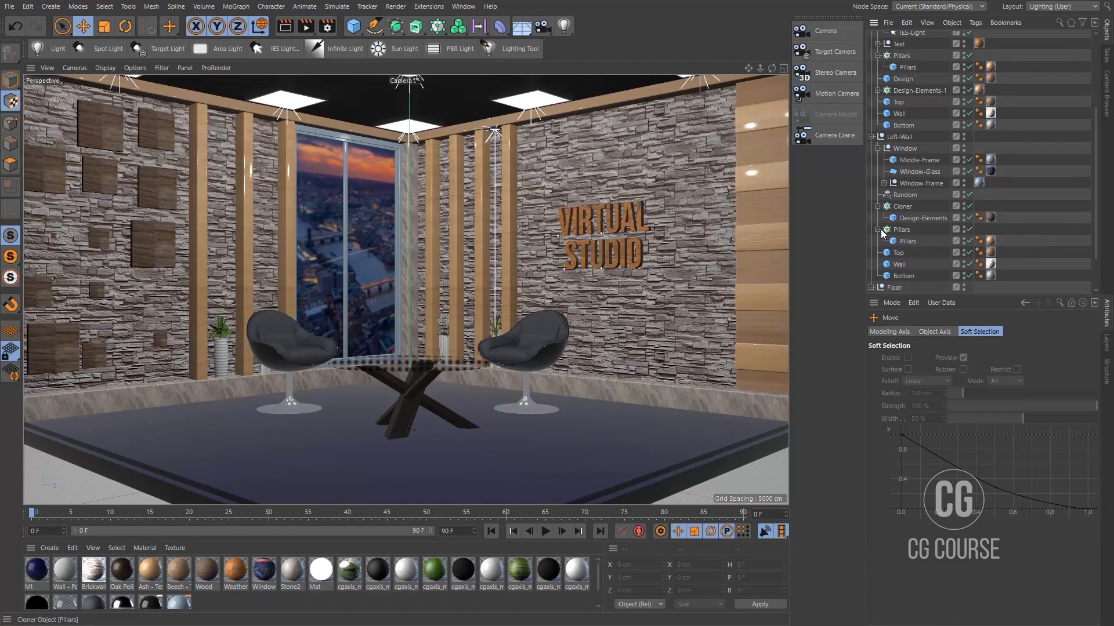
click(878, 230)
click(878, 206)
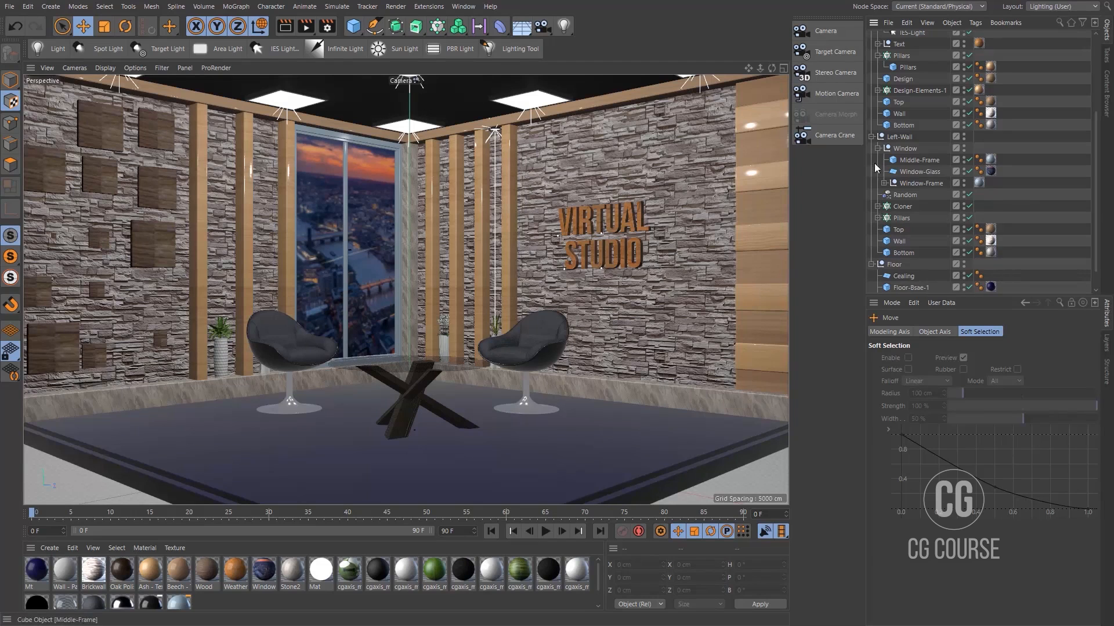
click(878, 149)
click(871, 149)
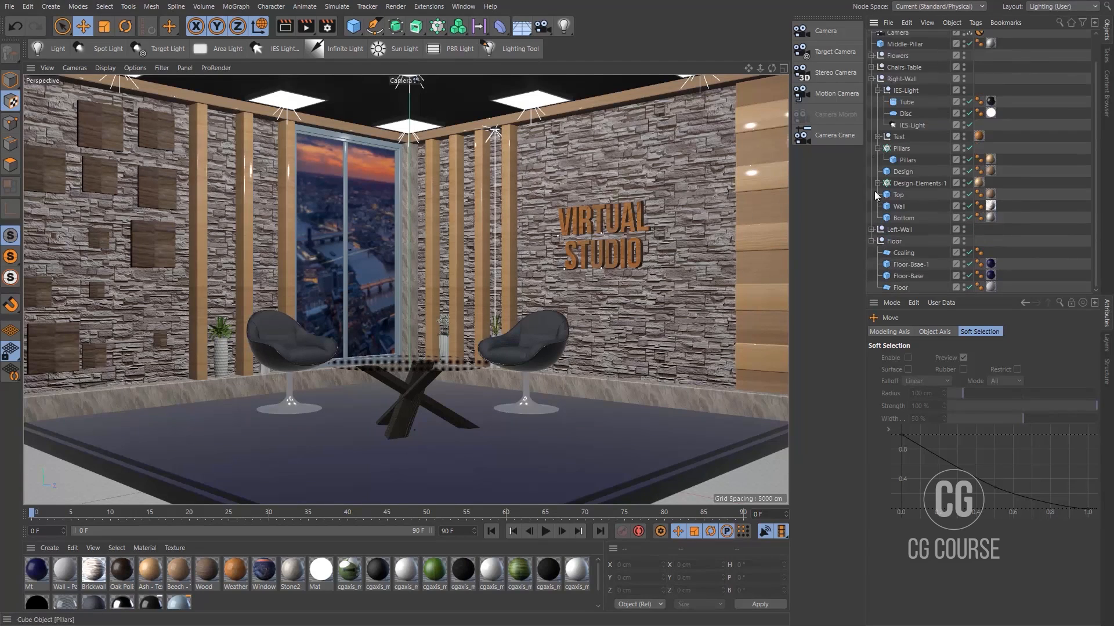
click(872, 241)
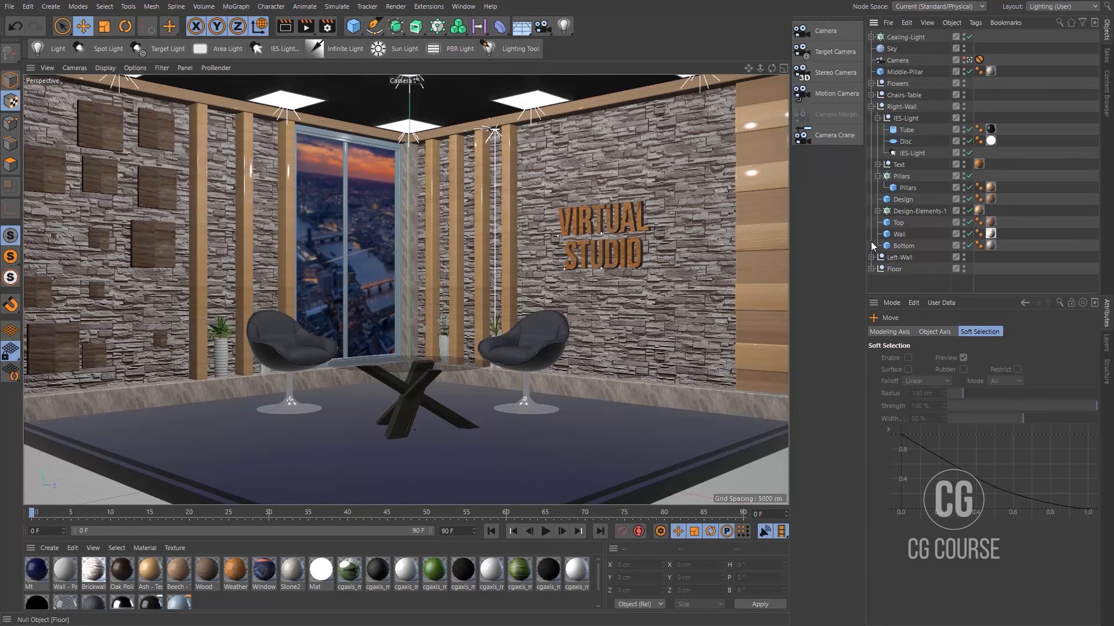
click(871, 107)
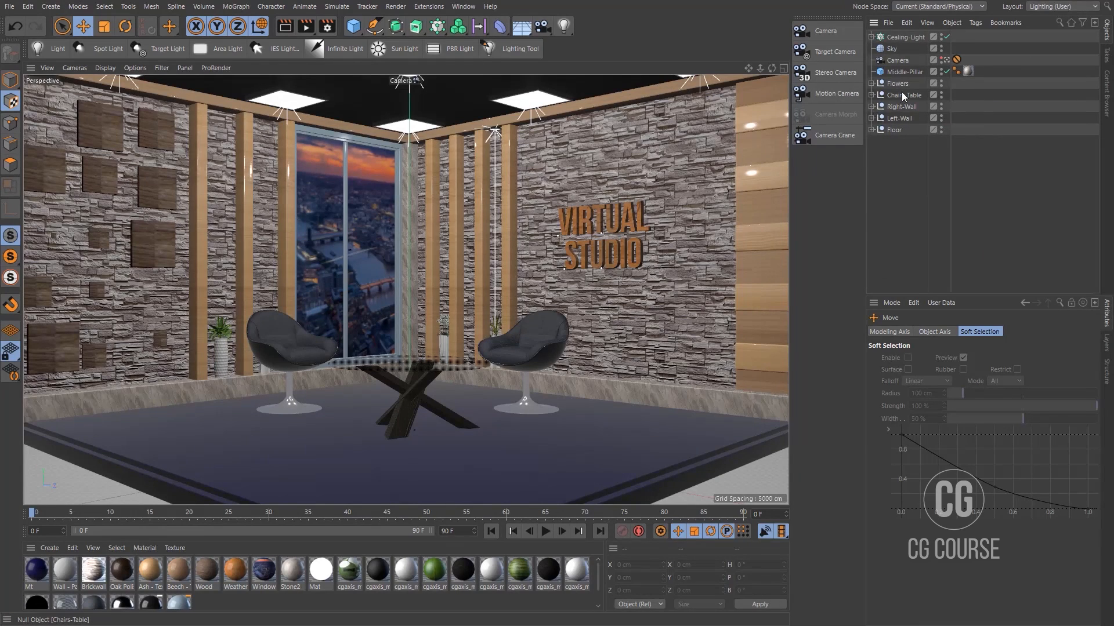
Place the right wall's IES-Light group inside a new Cloner and set the cloner's mode to Linear
click(872, 107)
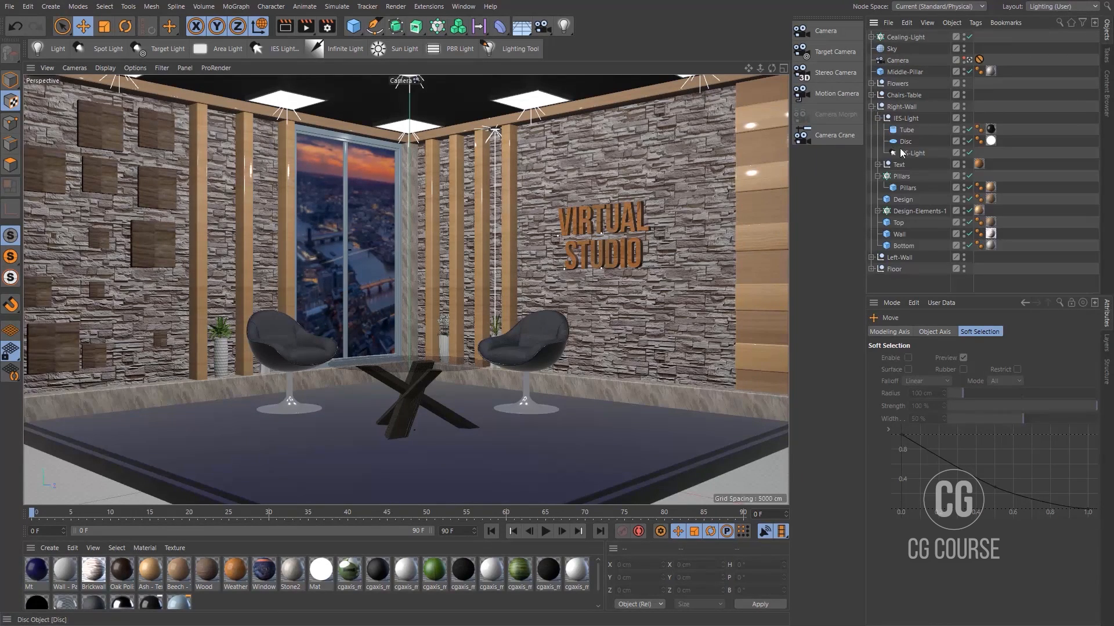
click(904, 119)
click(877, 119)
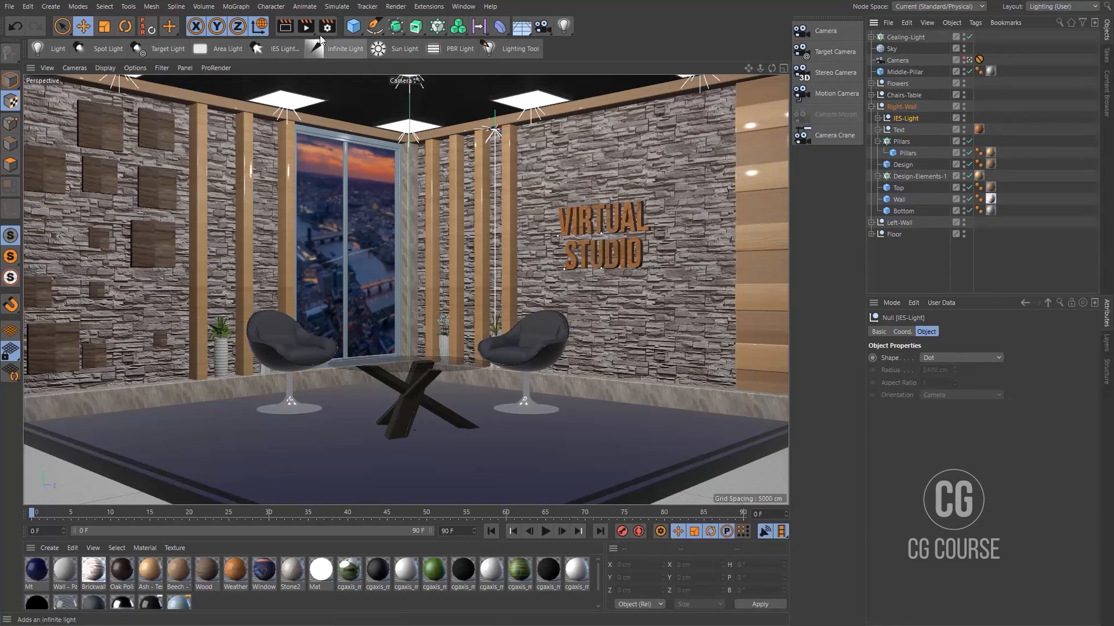
click(241, 7)
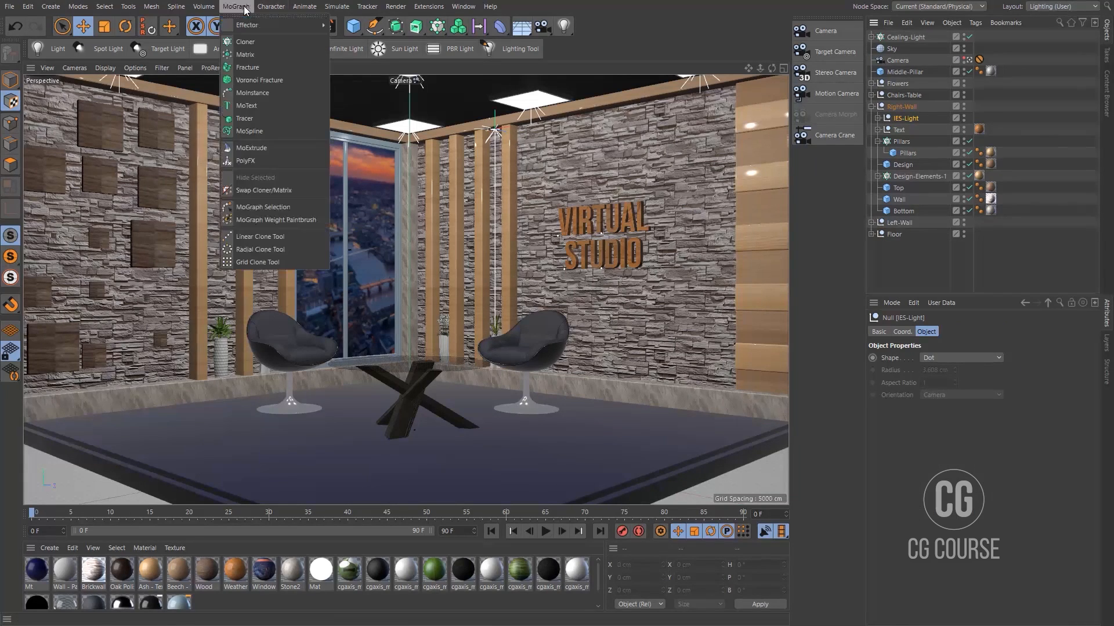
alt+click(245, 40)
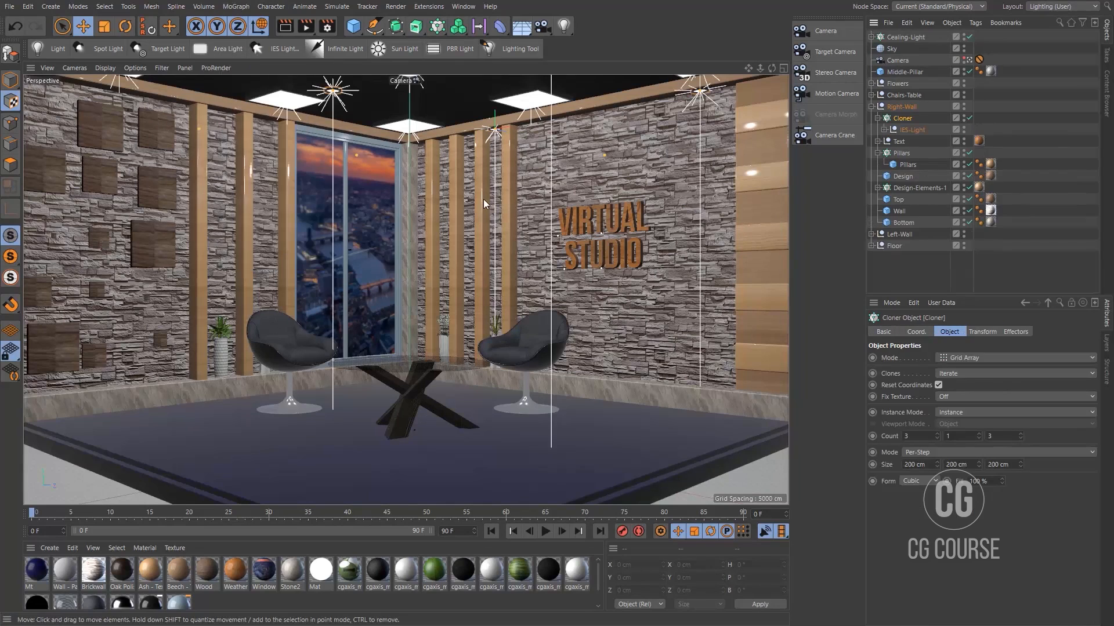
click(954, 358)
click(957, 378)
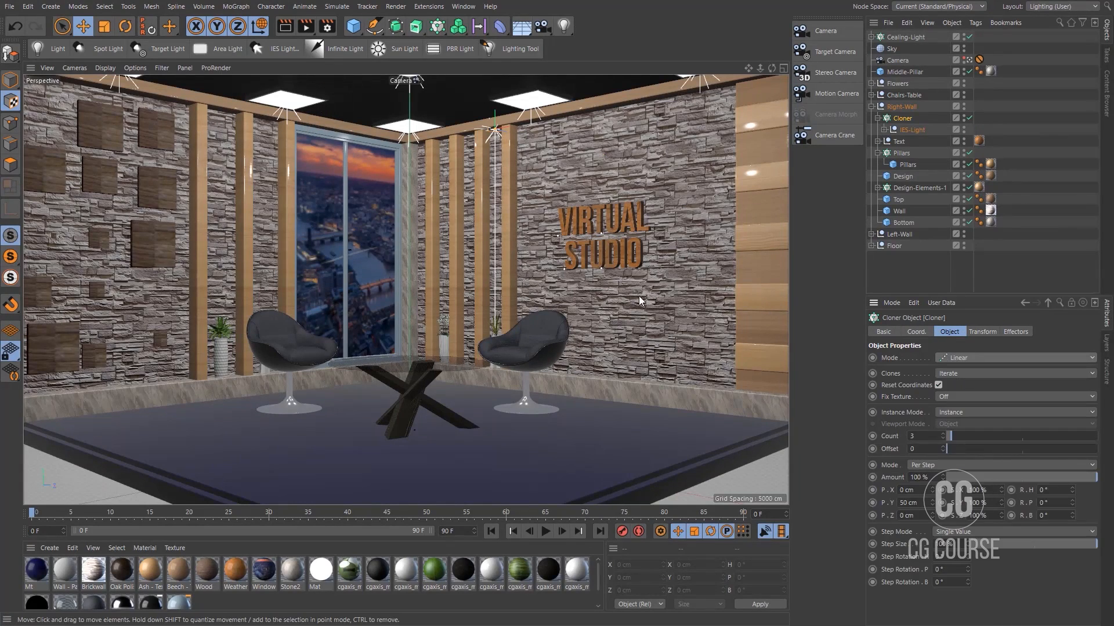
Set the IES-Light cloner's per-step position to 28 cm in X and 0 cm in Y, using the four-view layout
middle_click(599, 291)
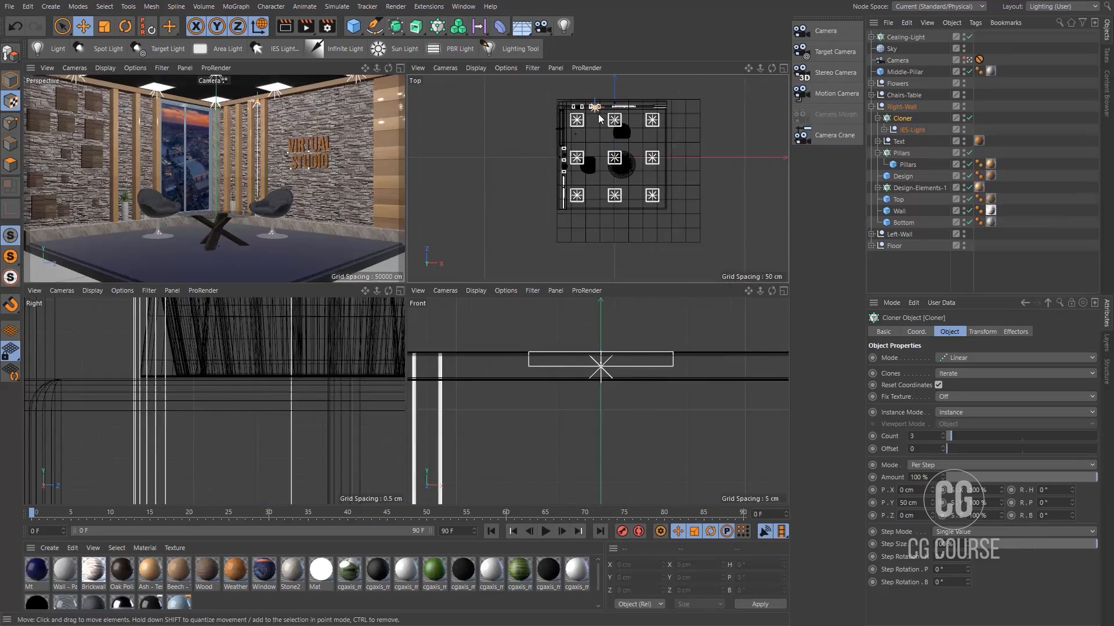
scroll(606, 127, up, 10)
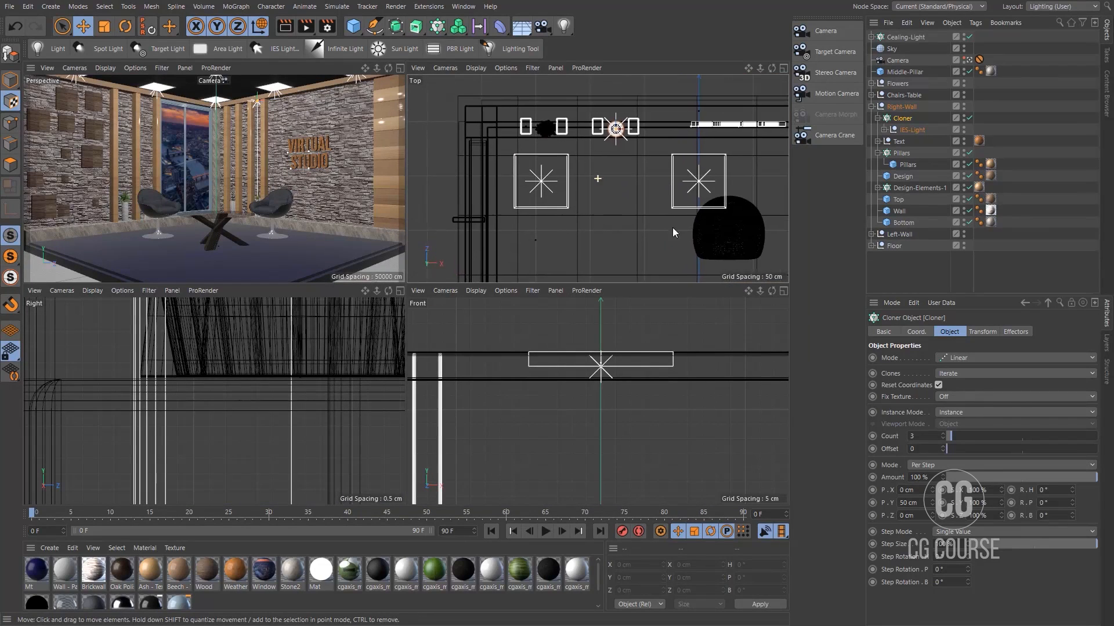
double_click(908, 503)
text(0)
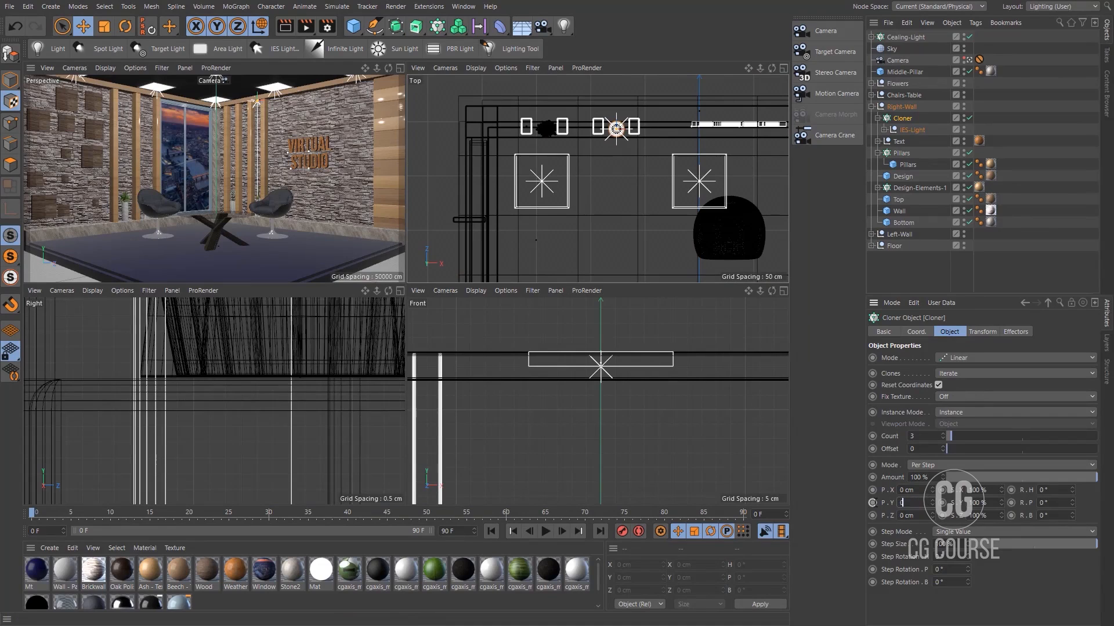
drag(932, 490, 932, 473)
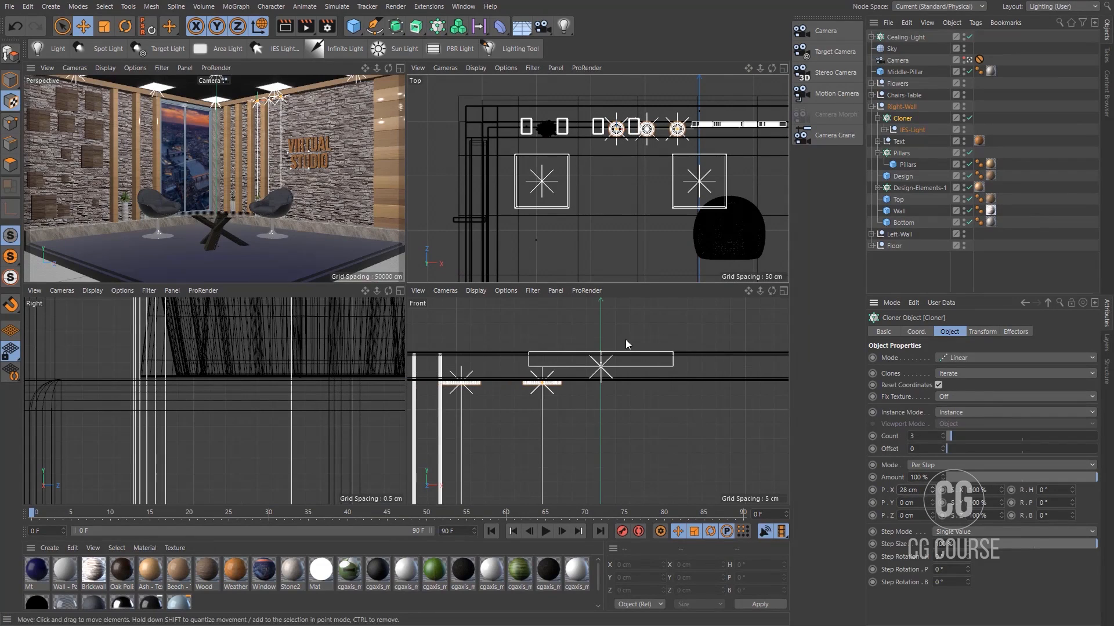
Move the IES-Light cloner in model mode along the right wall to about X -142 cm, starting between the first two pillars
scroll(618, 135, up, 3)
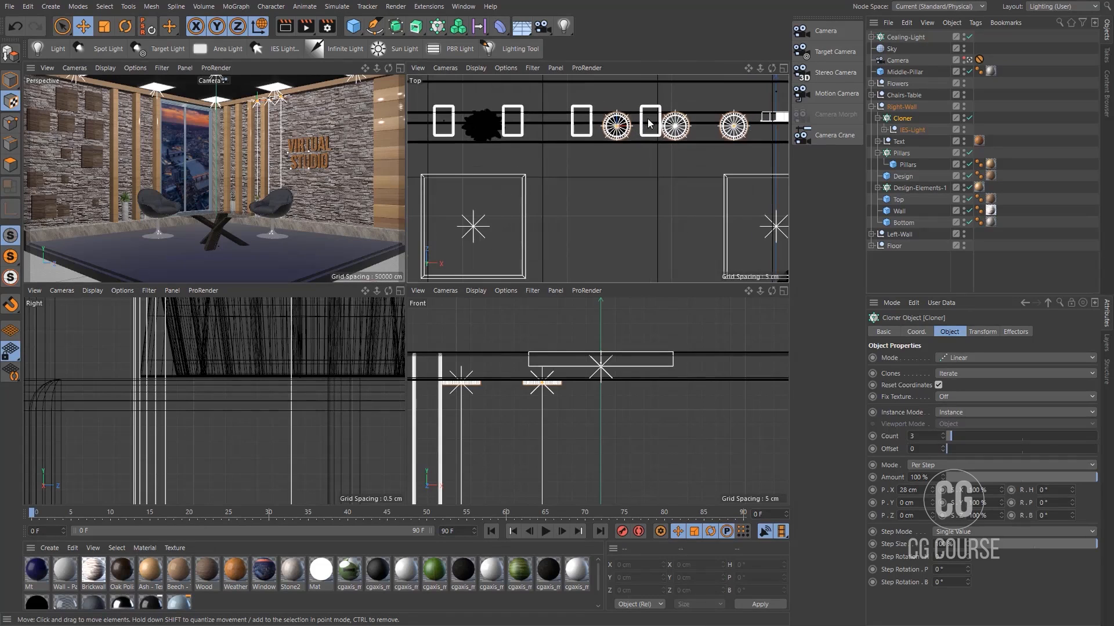
key(e)
scroll(632, 193, up, 4)
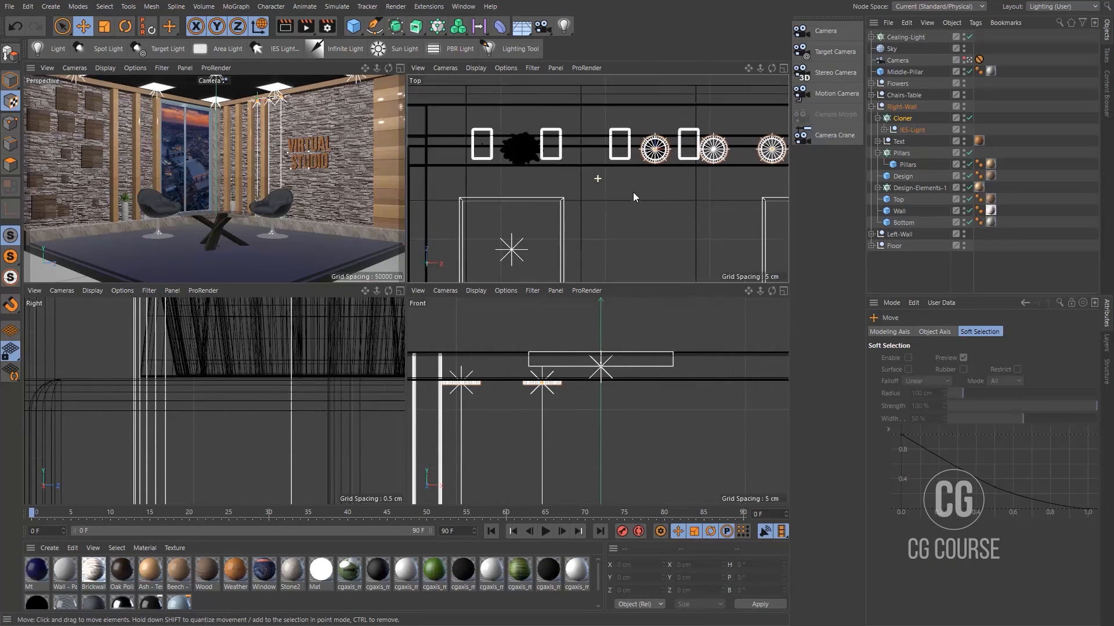
click(11, 81)
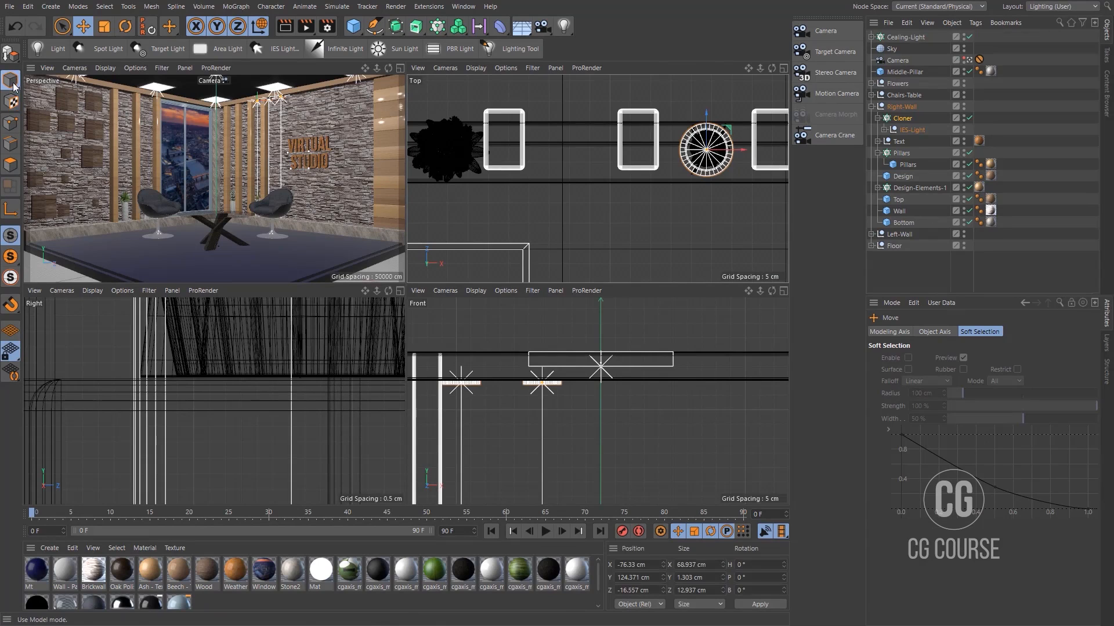
drag(708, 154, 602, 160)
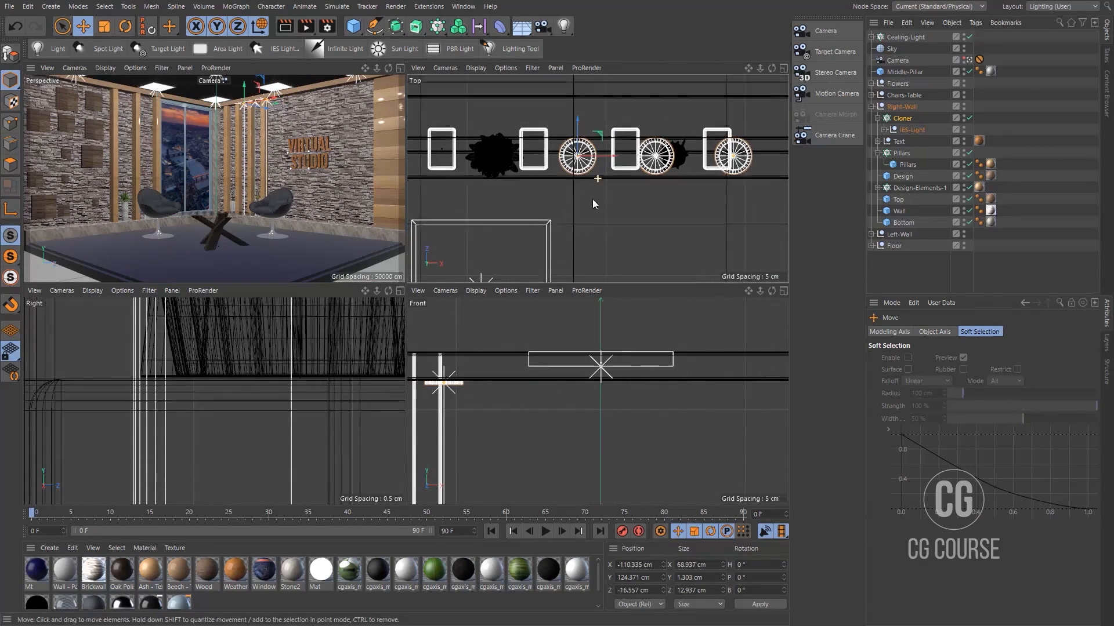
alt+middle_drag(593, 199, 668, 218)
drag(675, 176, 598, 187)
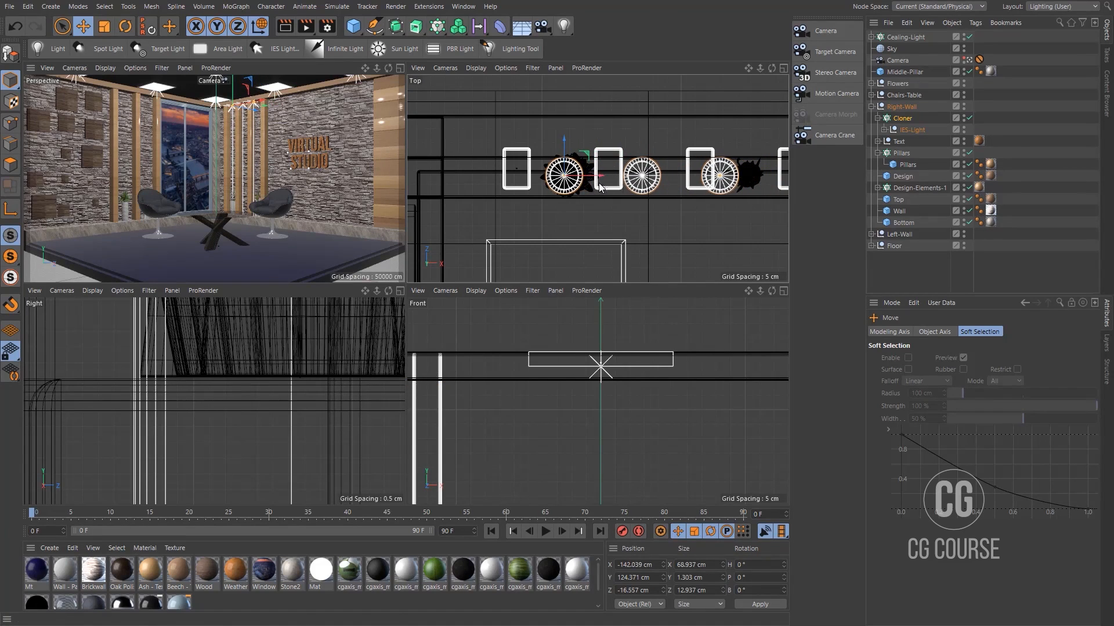
Set the IES-Light cloner's per-step X position to 33 cm so each light sits between two pillars
click(902, 120)
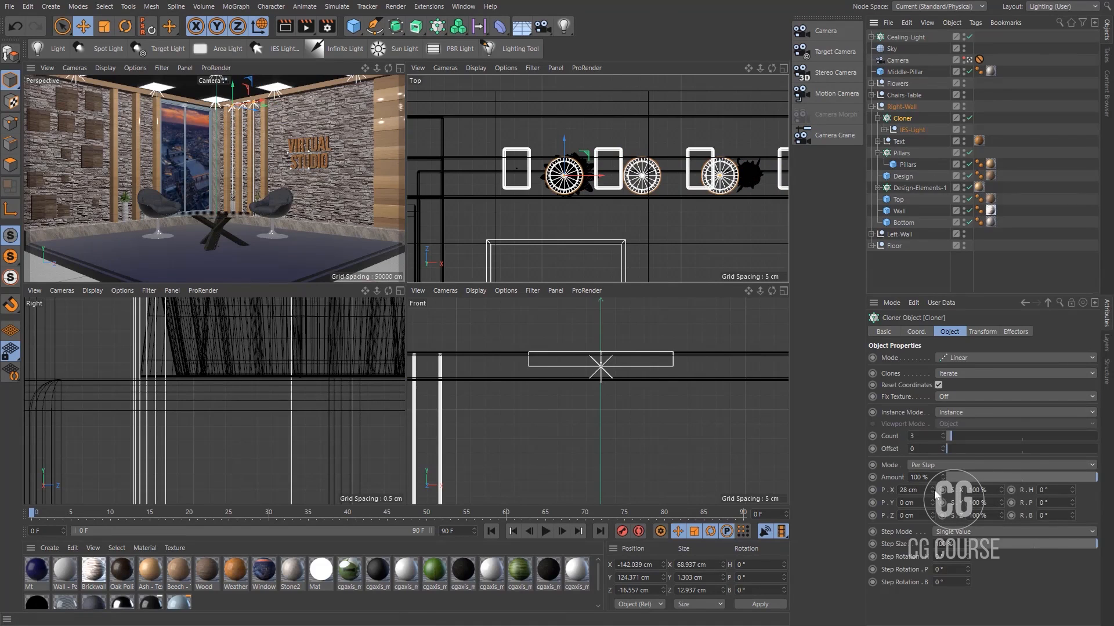
drag(935, 493, 945, 489)
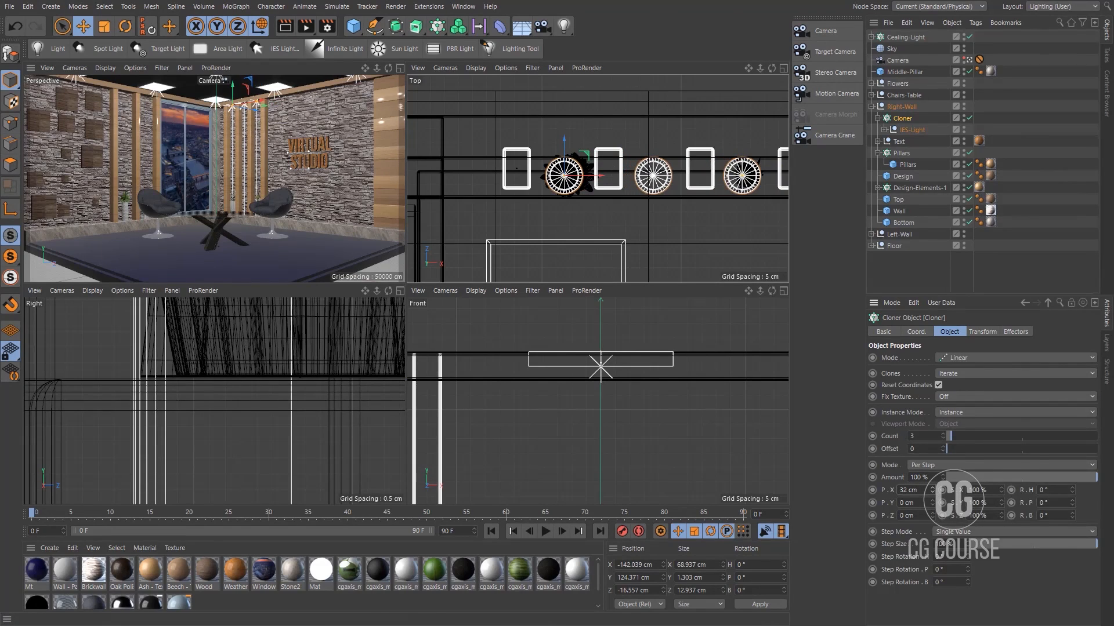
click(933, 490)
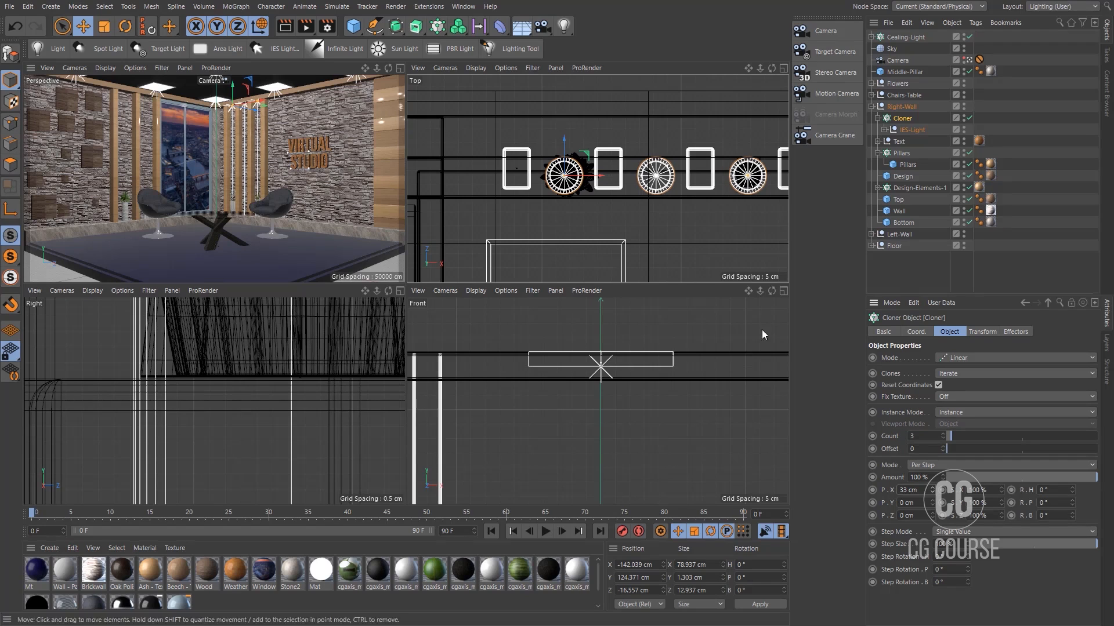
alt+middle_drag(706, 209, 573, 225)
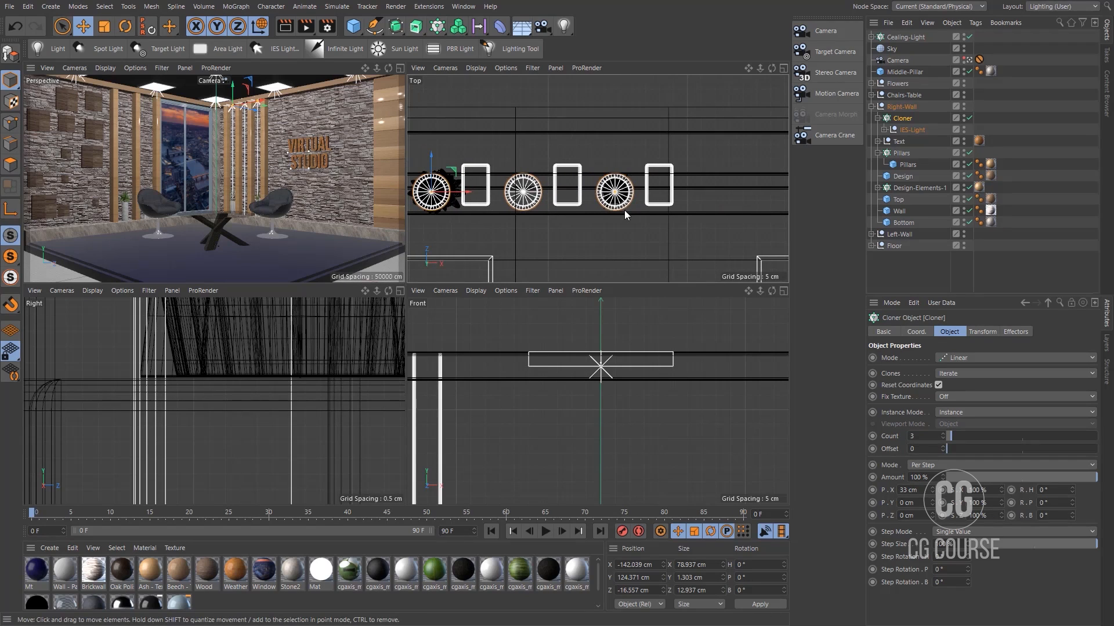
Duplicate the IES-Light cloner within Right-Wall and move the copy along the wall to about X -27.8 cm
click(878, 119)
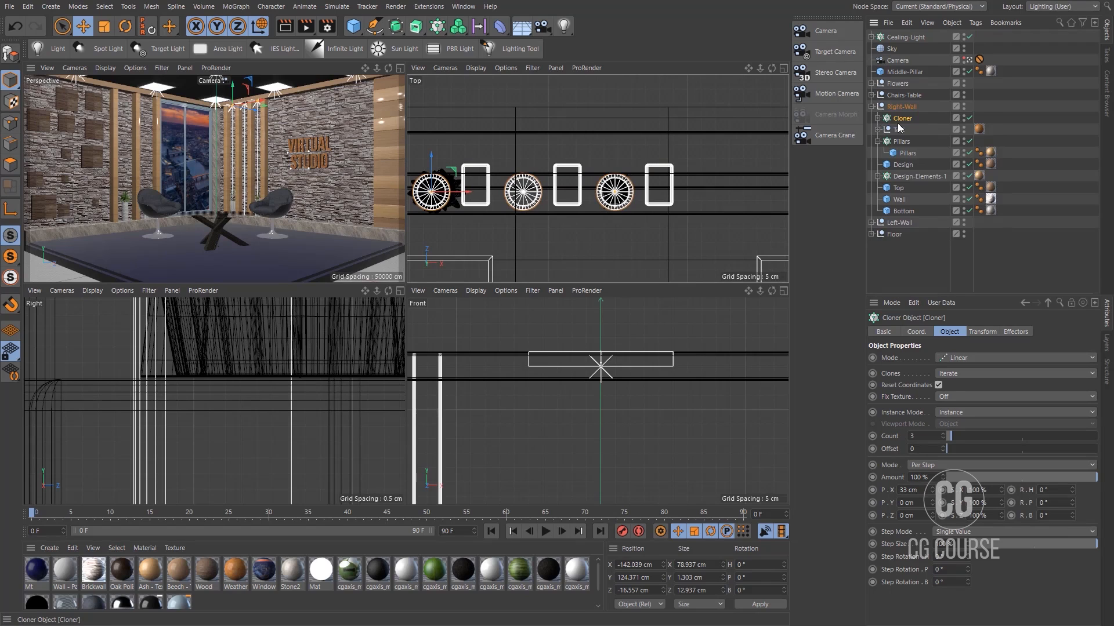
ctrl+drag(899, 118, 900, 113)
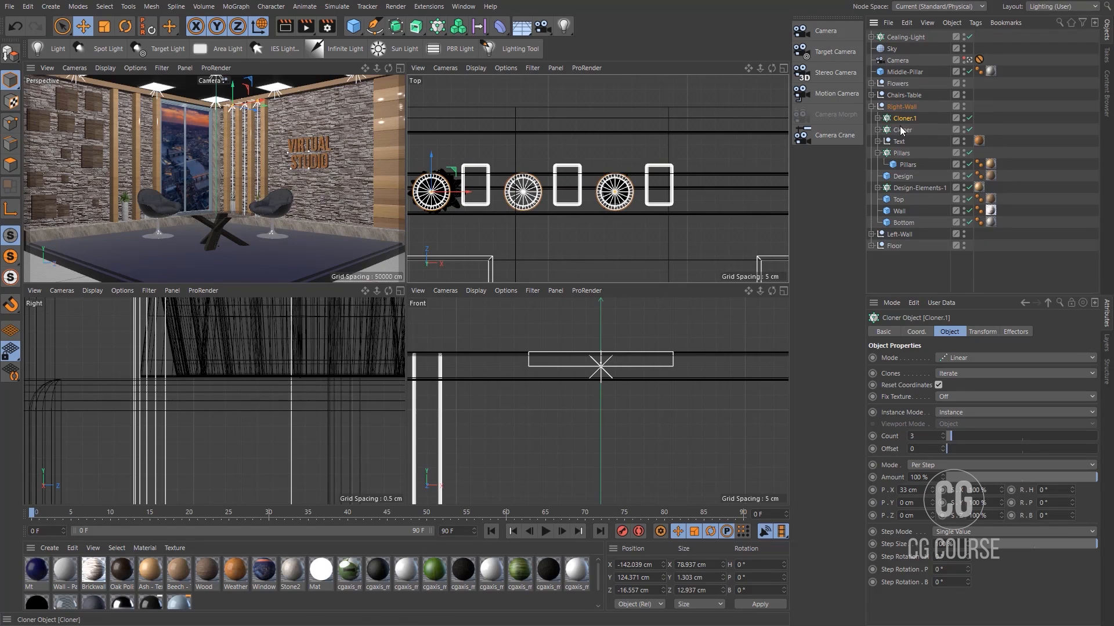
scroll(550, 225, down, 4)
drag(514, 202, 731, 203)
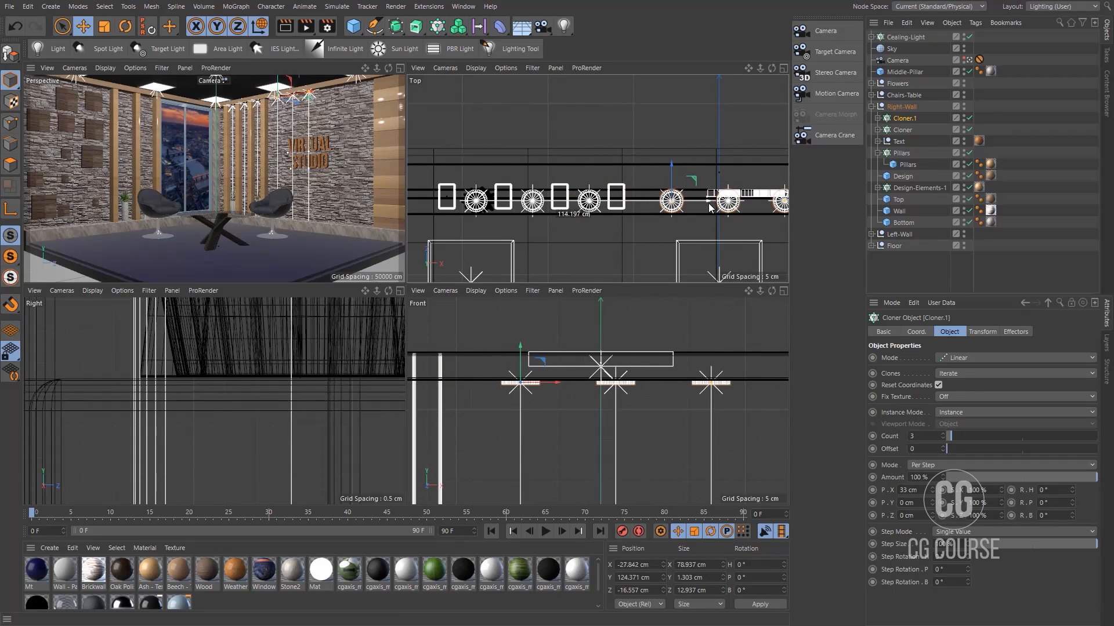
scroll(618, 377, down, 5)
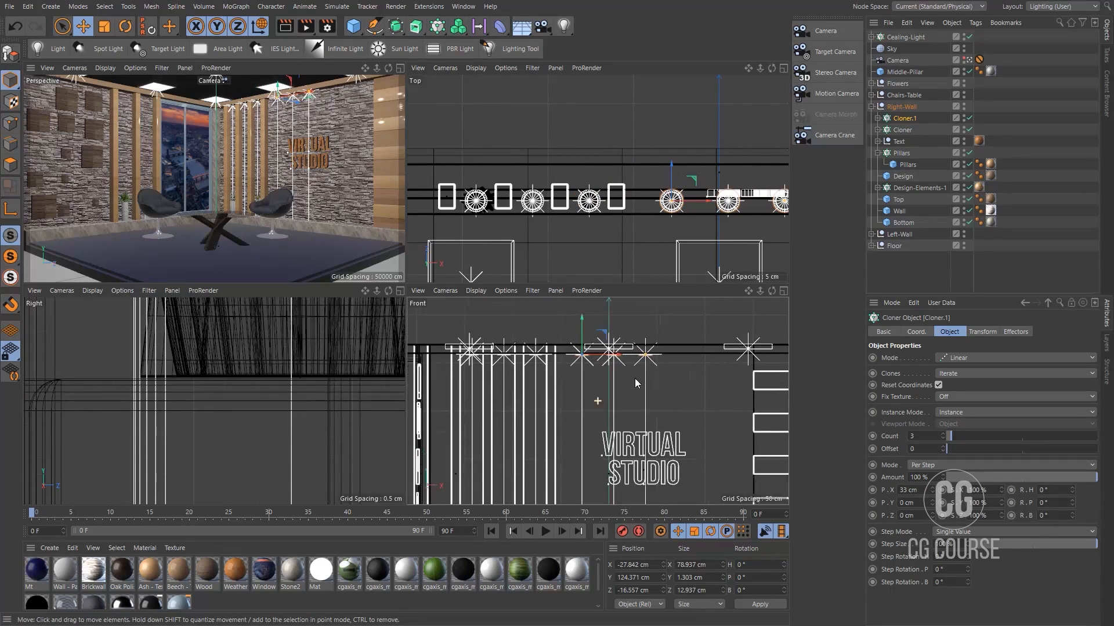
Reduce the copied cloner's count to 2, move it to about X -17.6 cm and set its X spacing to 110 cm
click(943, 440)
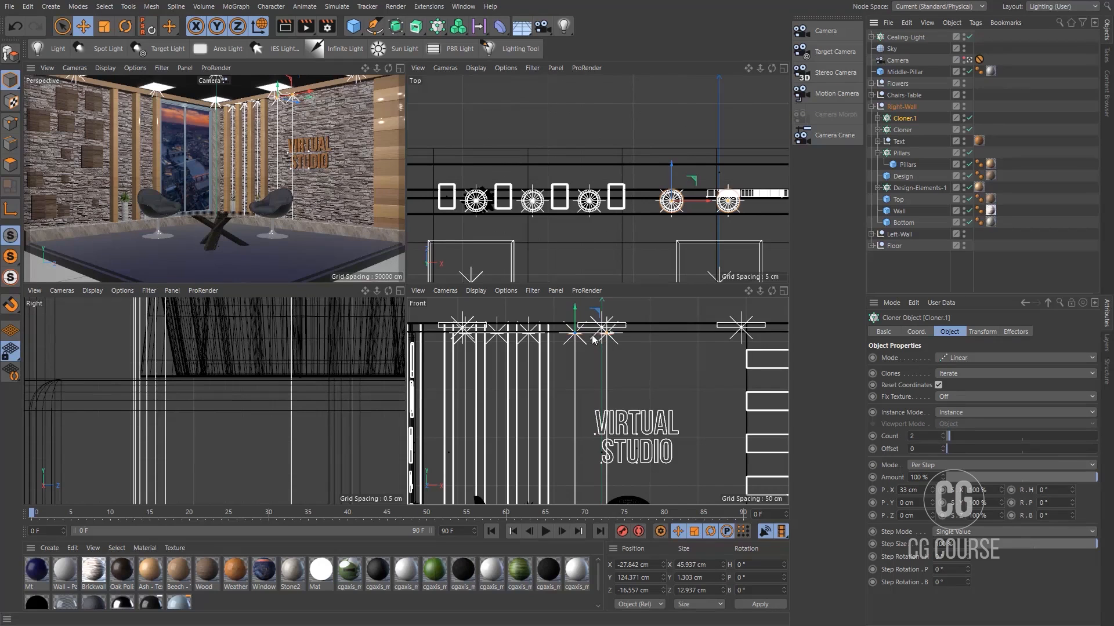
drag(593, 339, 602, 340)
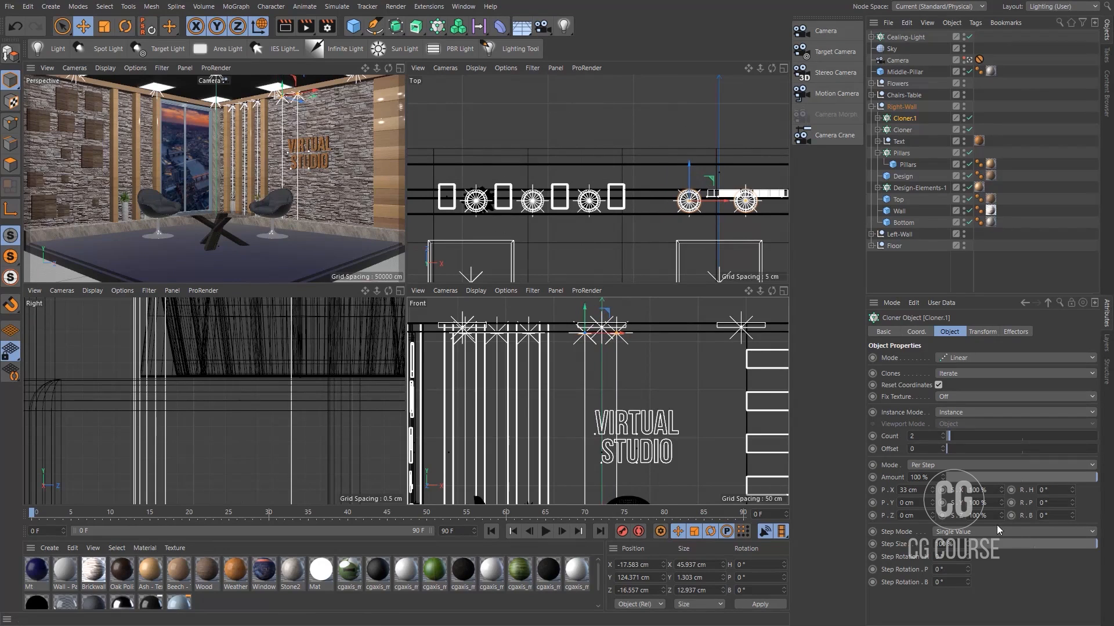
drag(932, 492, 977, 492)
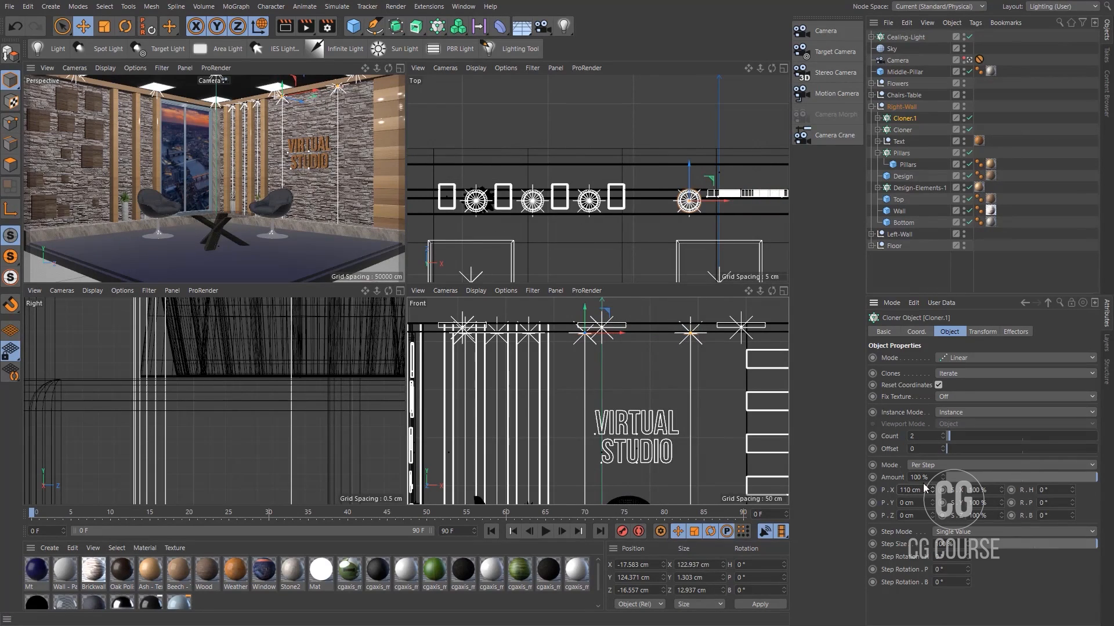
Group the right wall's two light cloners into a null and name it IES-Lights
click(878, 155)
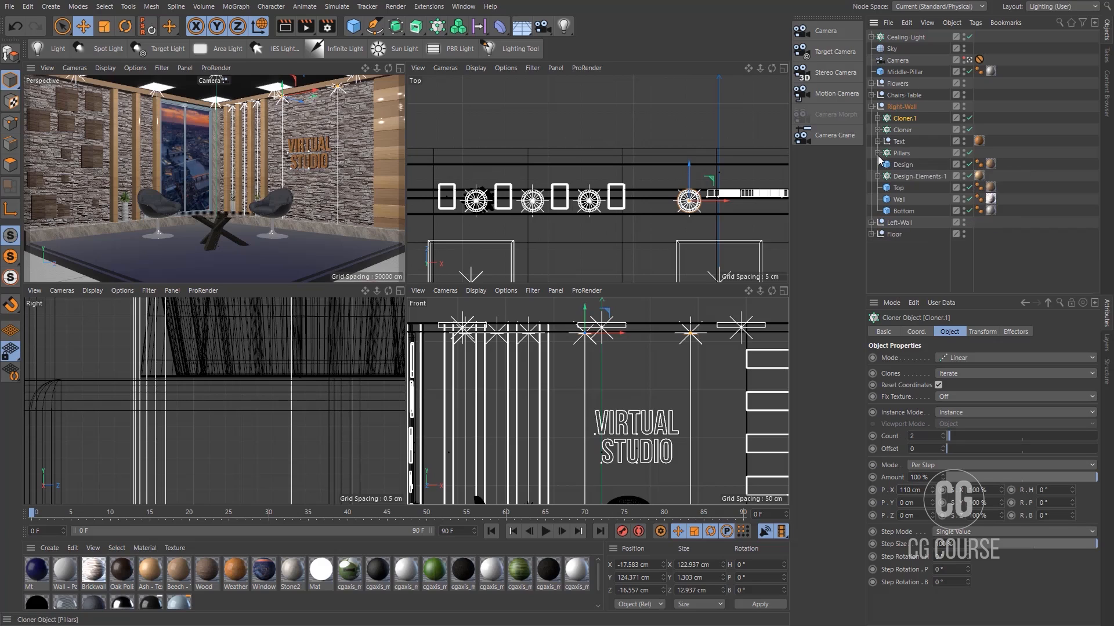
ctrl+click(900, 130)
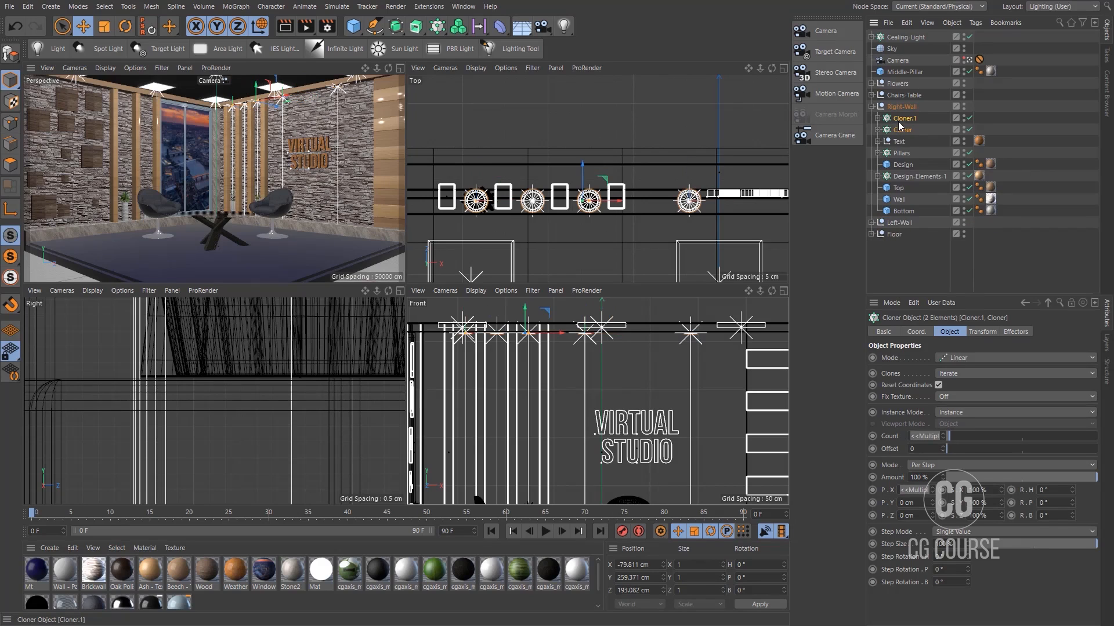
key(alt+g)
double_click(899, 118)
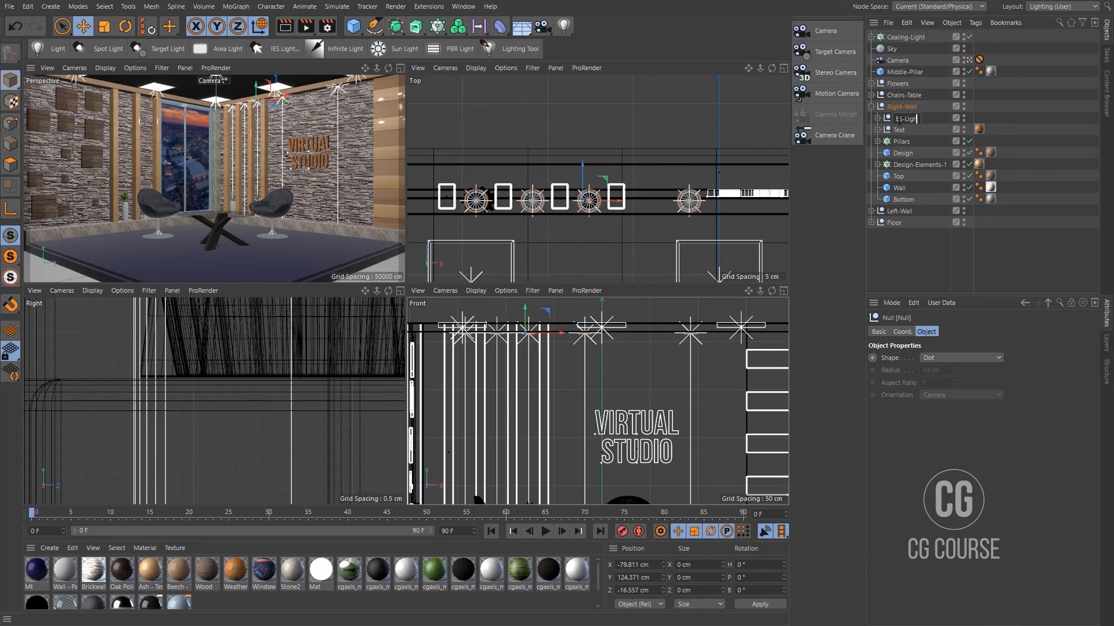
text(IES-Lights)
key(Return)
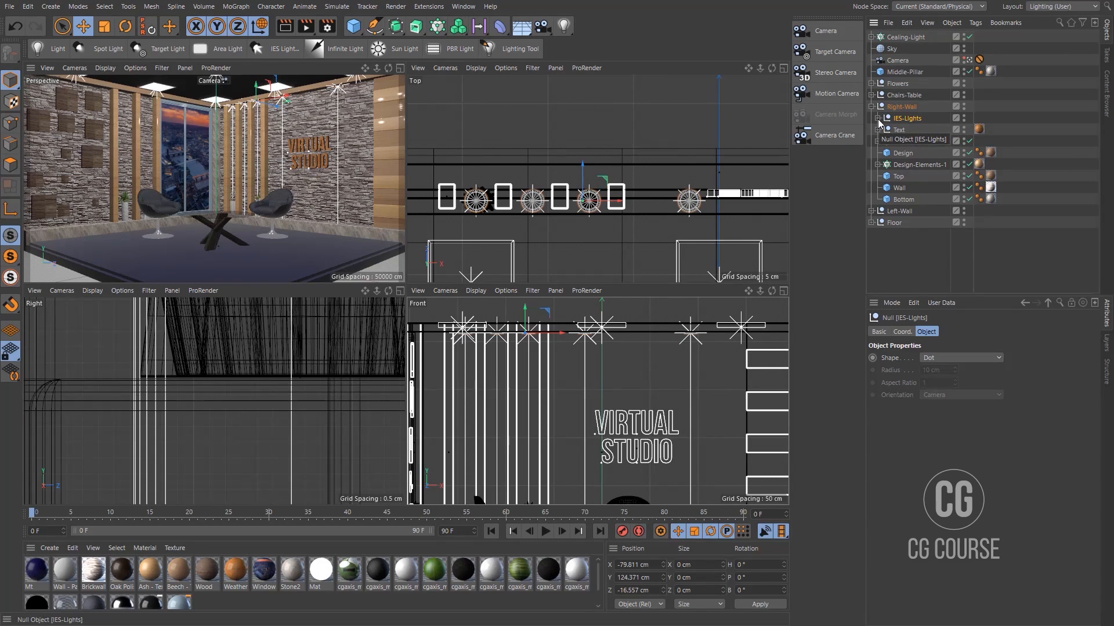
Copy the three-light cloner from IES-Lights into the Left-Wall group and collapse Right-Wall
click(878, 119)
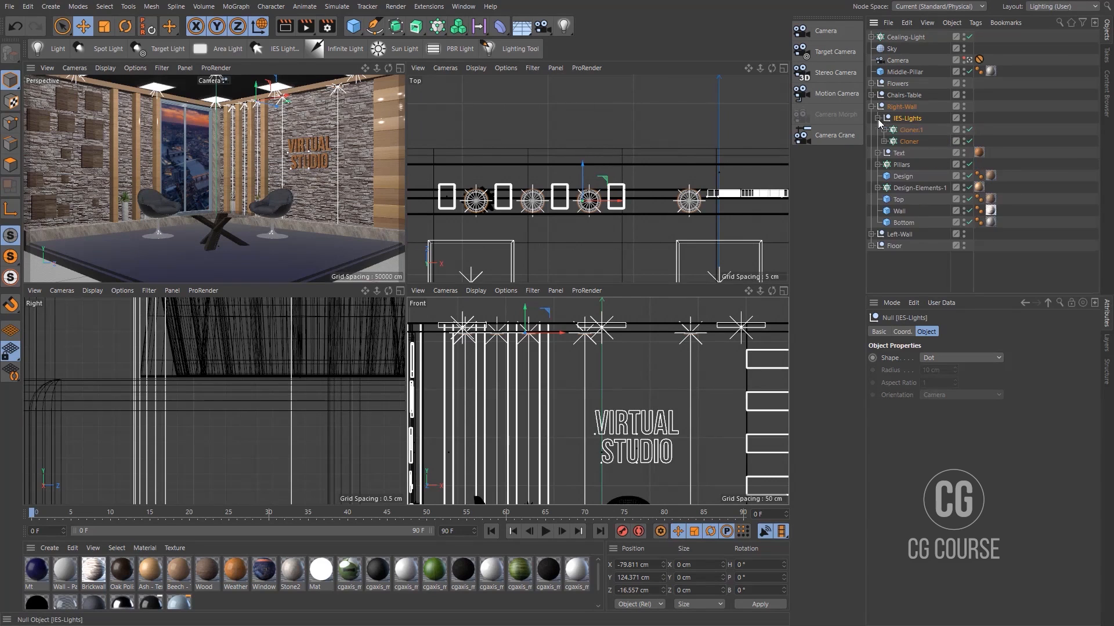
click(905, 142)
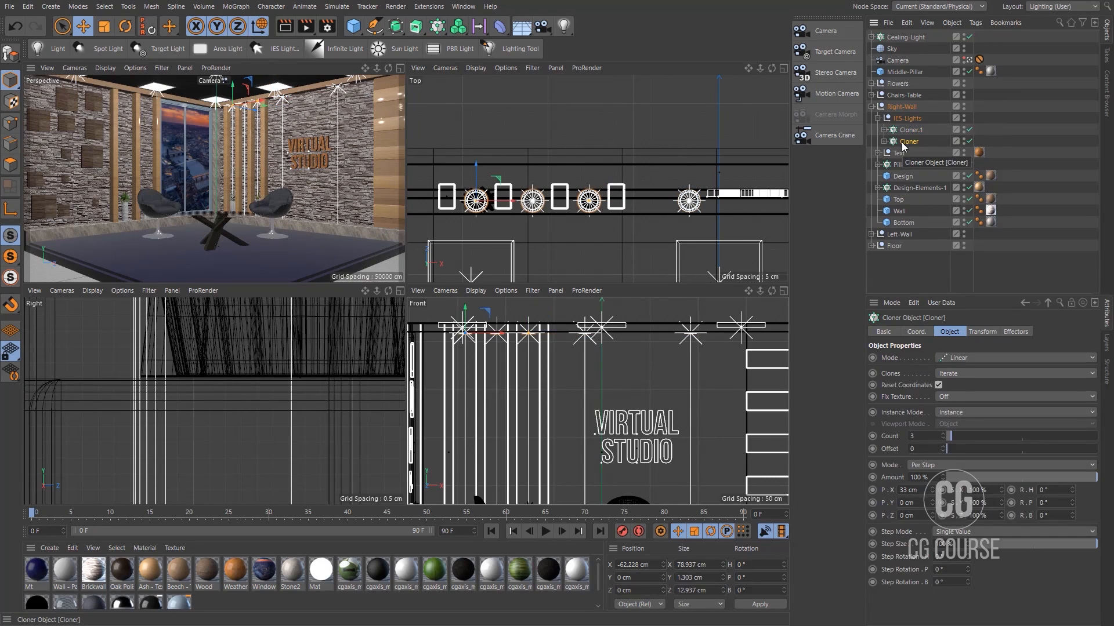
drag(903, 146, 903, 237)
click(872, 107)
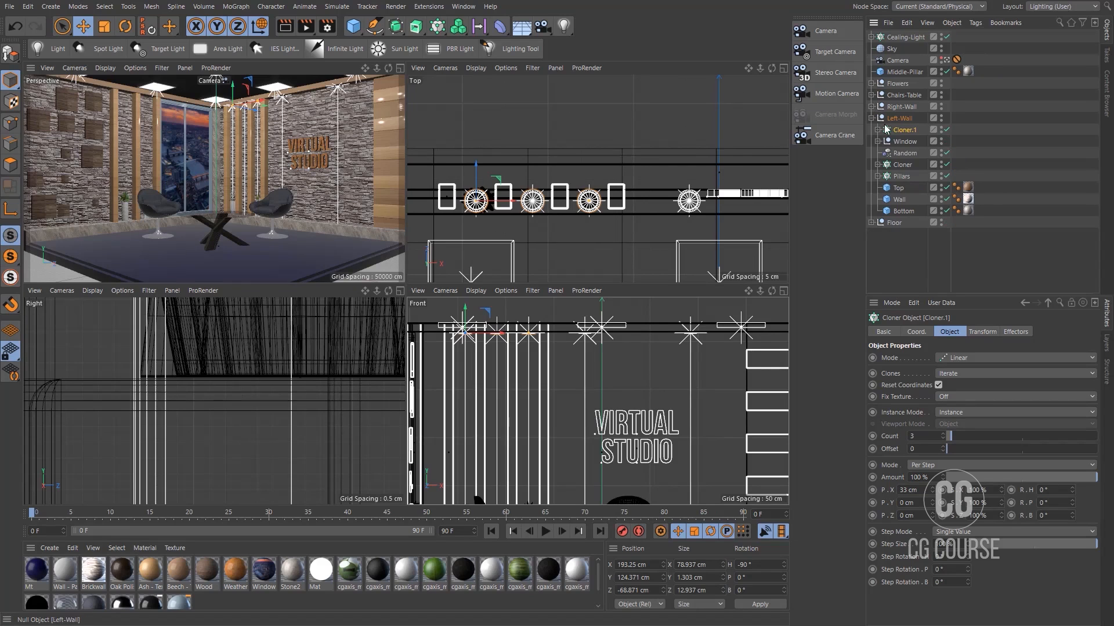
Rotate the copied Left-Wall light cloner to a heading of -180° so its lights run parallel to the left wall
scroll(561, 198, down, 2)
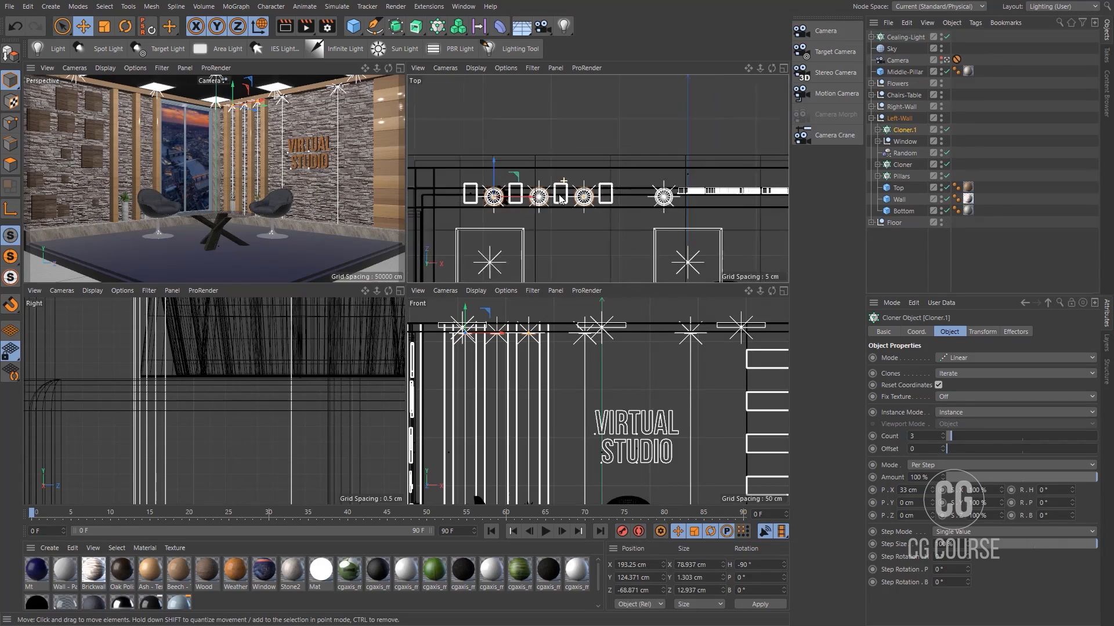
scroll(560, 194, down, 3)
key(r)
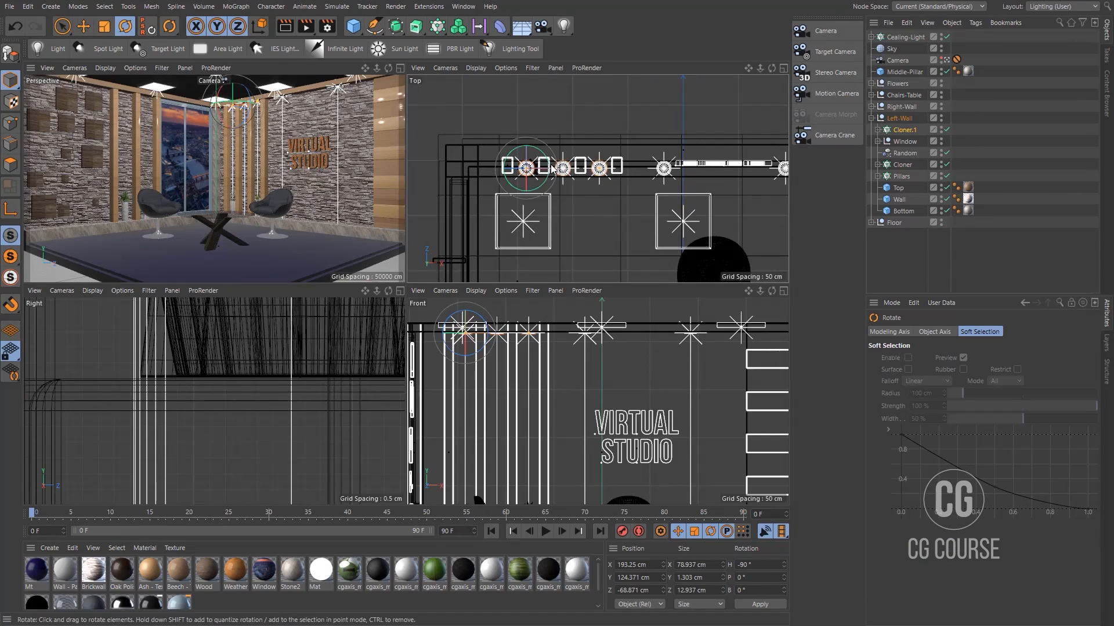
drag(549, 181, 524, 197)
middle_click(473, 192)
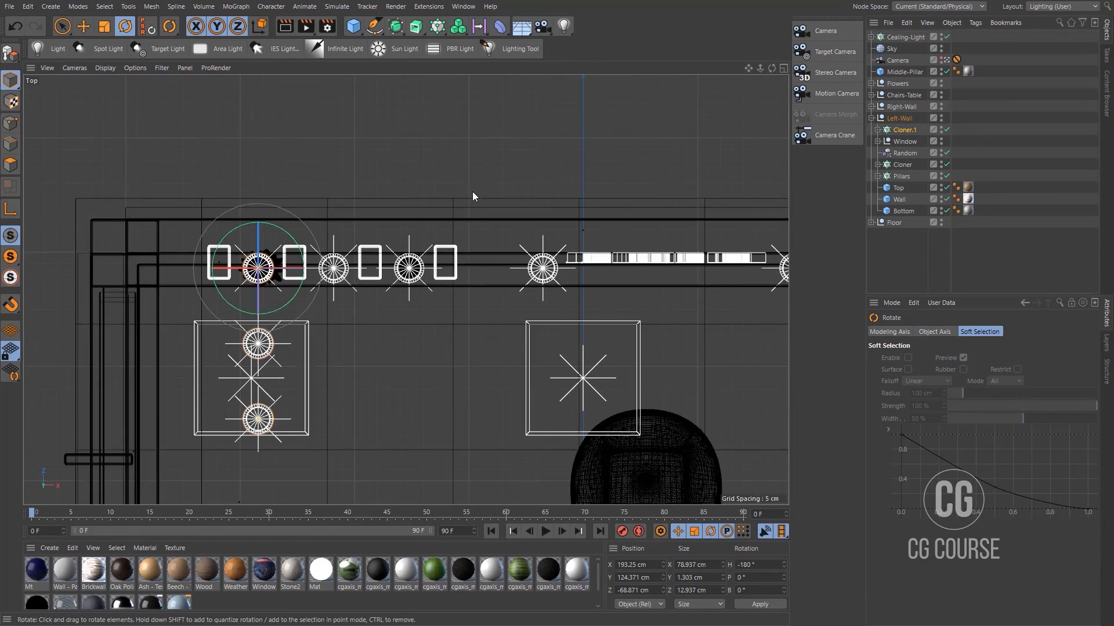
Move the rotated light cloner onto the left wall's pillar row, at about X 19.4 cm and Z -17.2 cm
scroll(472, 193, down, 5)
alt+middle_drag(457, 256, 506, 207)
key(e)
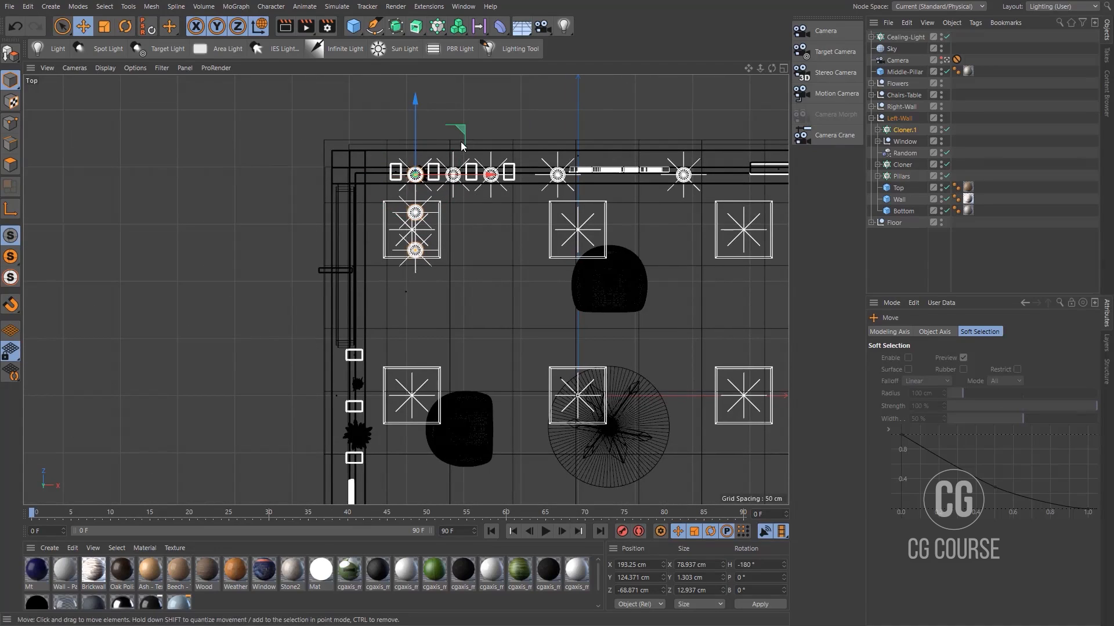
drag(461, 129, 402, 328)
scroll(406, 319, up, 8)
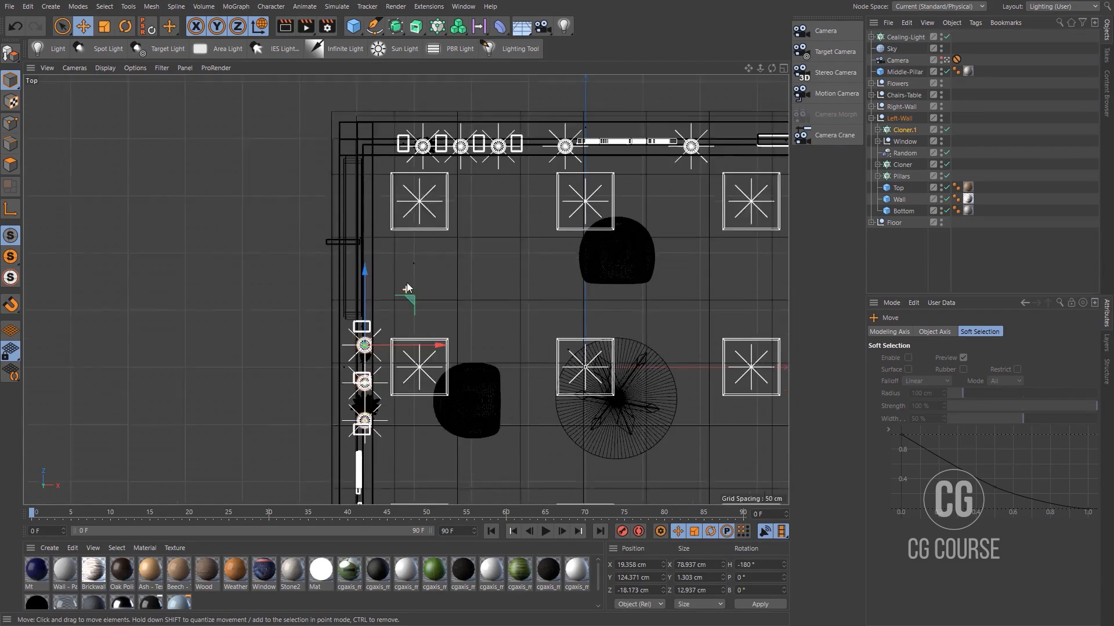
alt+middle_drag(438, 250, 482, 227)
drag(473, 233, 467, 233)
scroll(489, 208, down, 2)
scroll(479, 241, down, 3)
alt+middle_drag(488, 275, 488, 238)
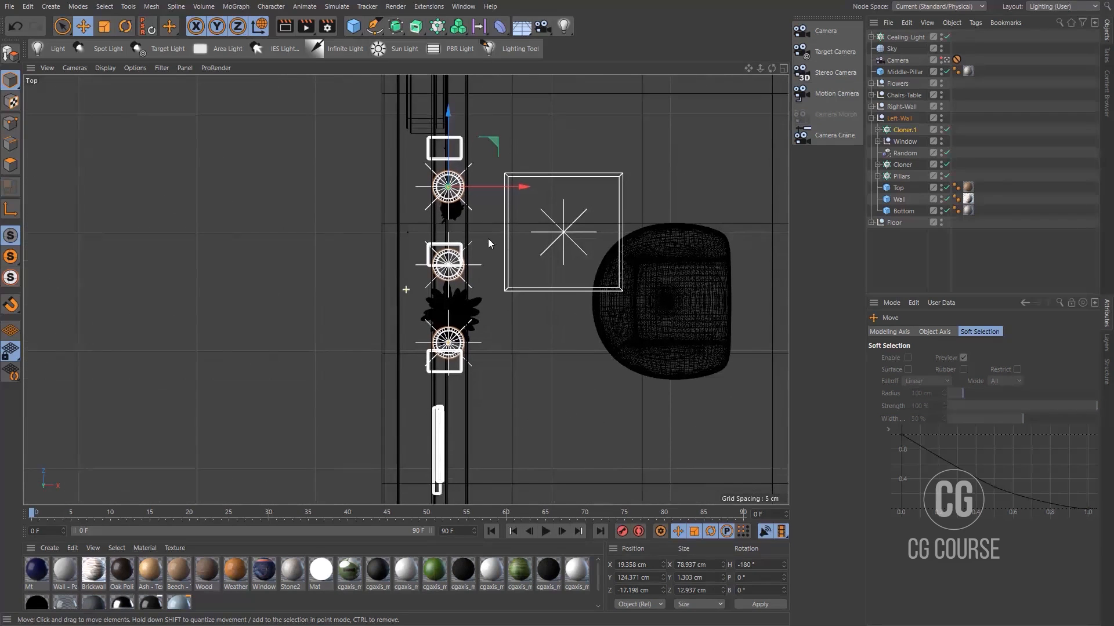
Set the left wall's light cloner to a count of 2 with a per-step X position of 51 cm
click(899, 131)
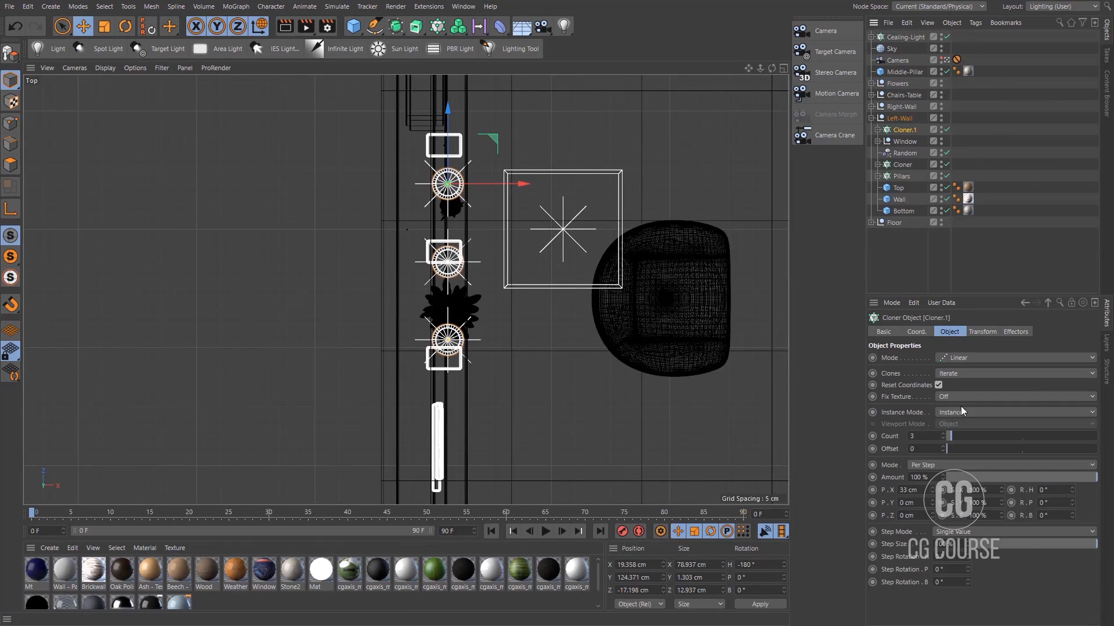
click(942, 438)
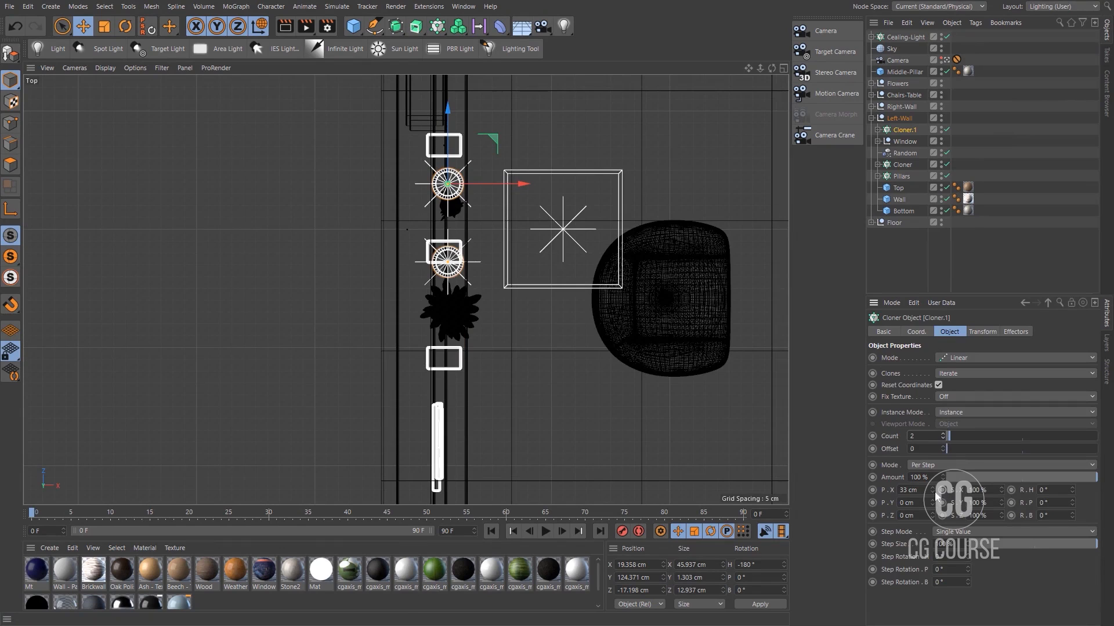
drag(934, 493, 934, 477)
scroll(555, 304, down, 3)
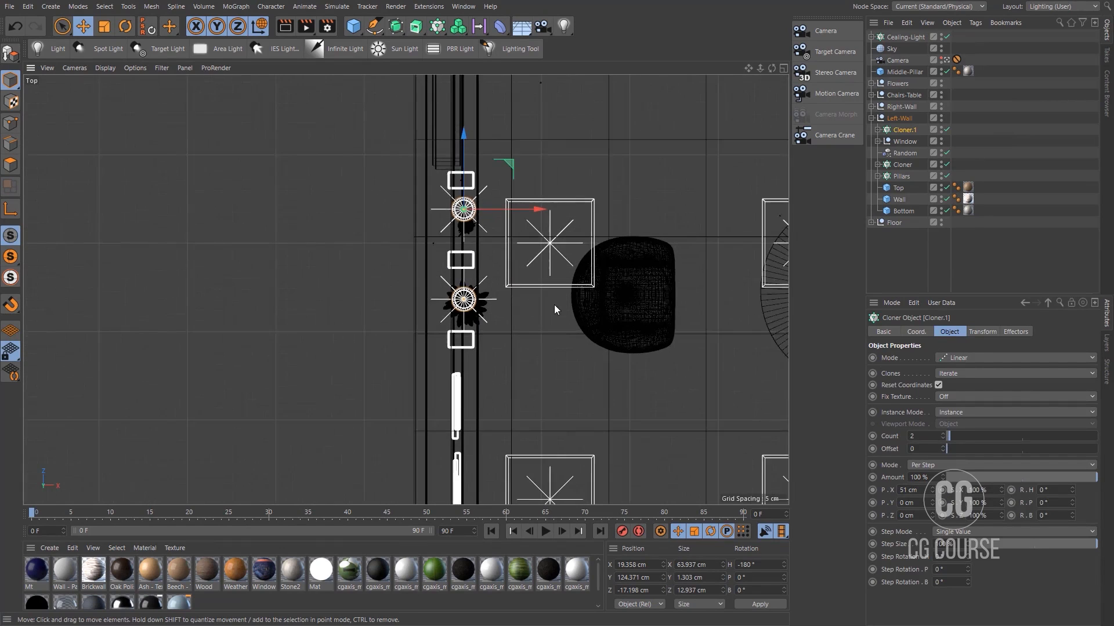
Duplicate the left wall's light cloner, move the copy to about X -79.6 cm, and set its per-step X position to 79 cm
middle_click(555, 305)
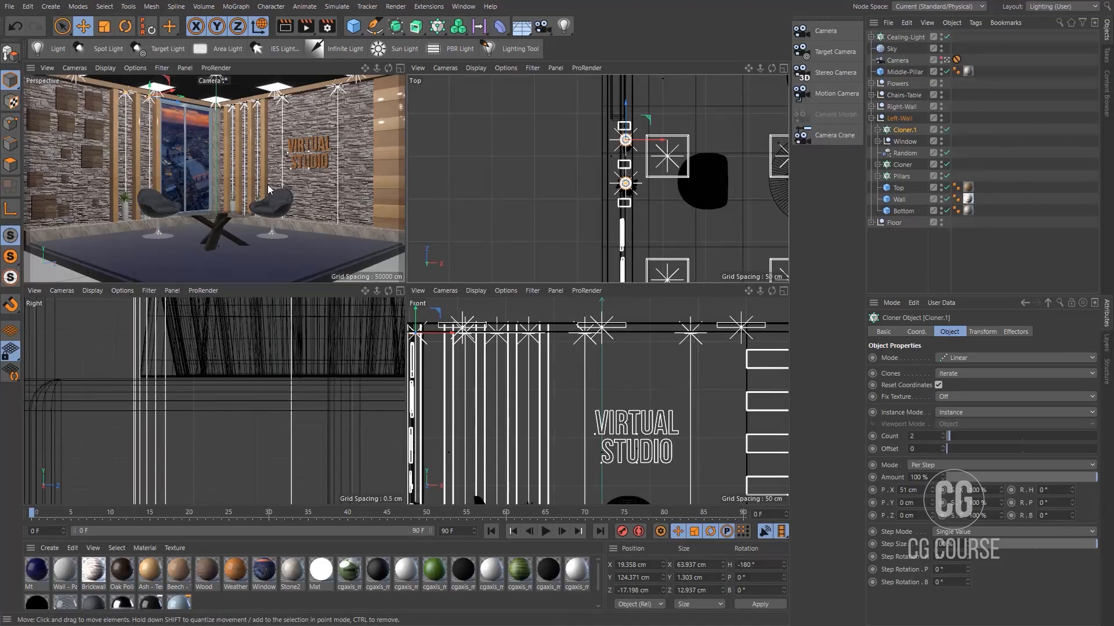
middle_click(269, 189)
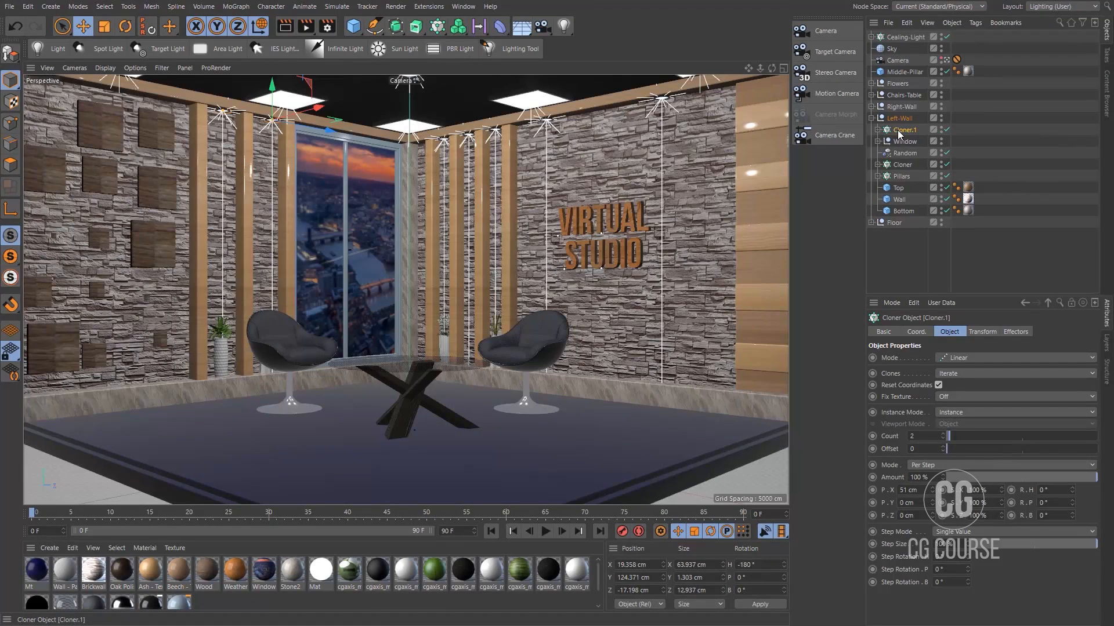
ctrl+drag(898, 129, 898, 127)
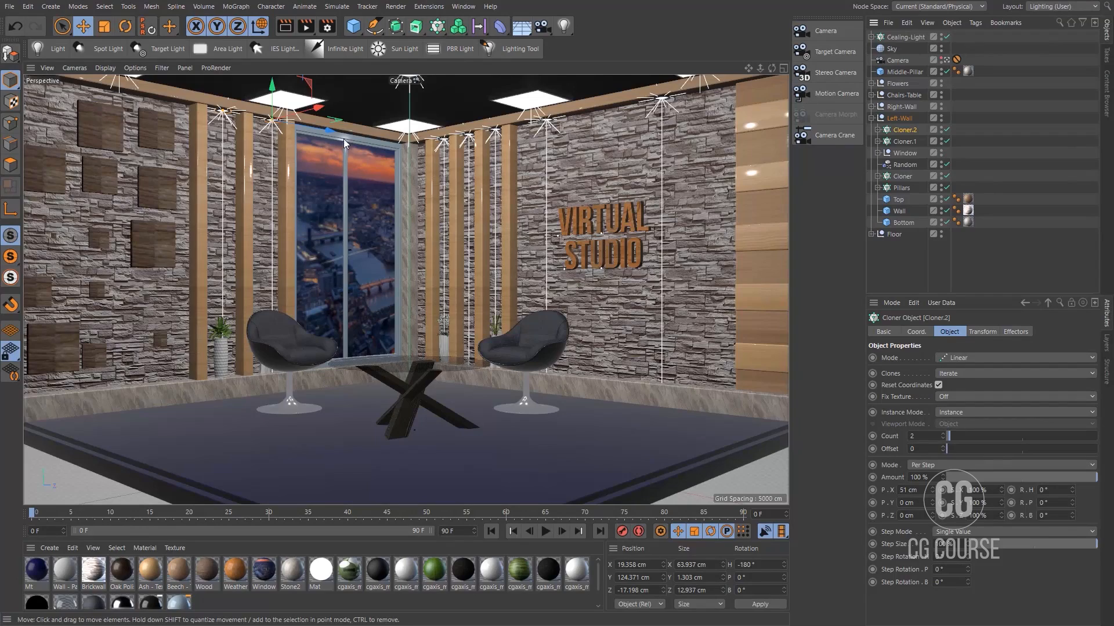
drag(315, 130, 217, 130)
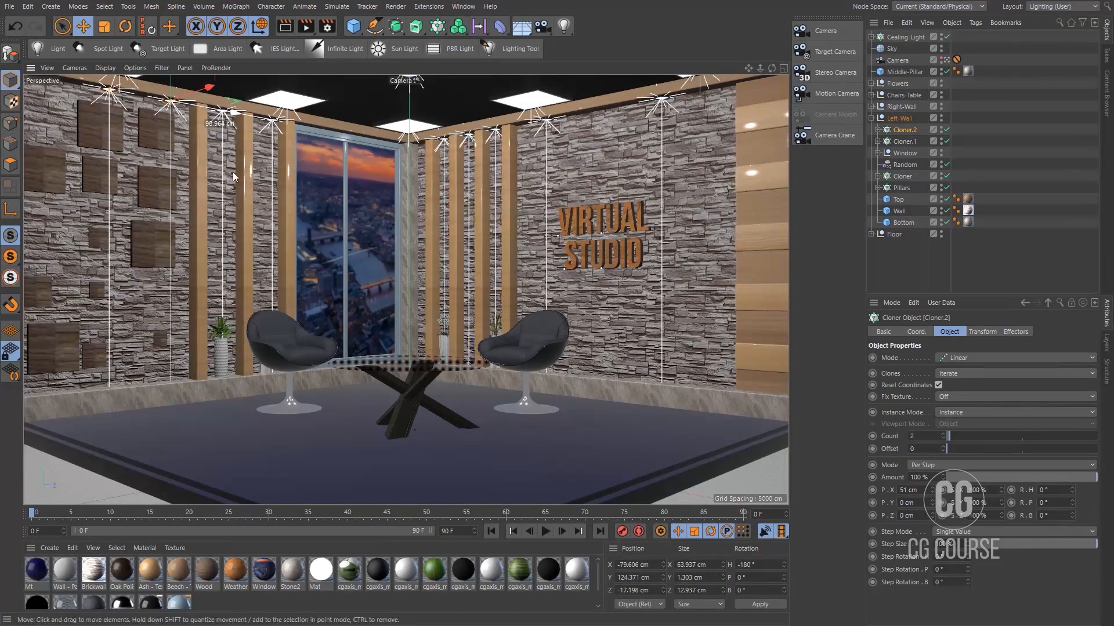
drag(933, 492, 949, 491)
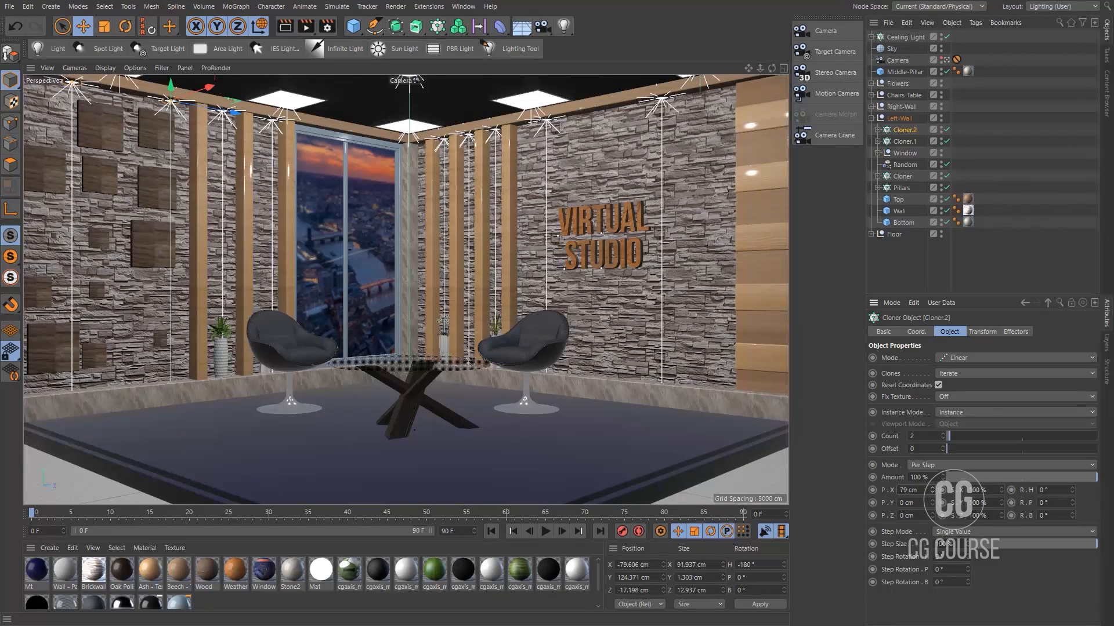
Group both left-wall light cloners into a null named IES-Lights and collapse the Left-Wall group
ctrl+click(908, 141)
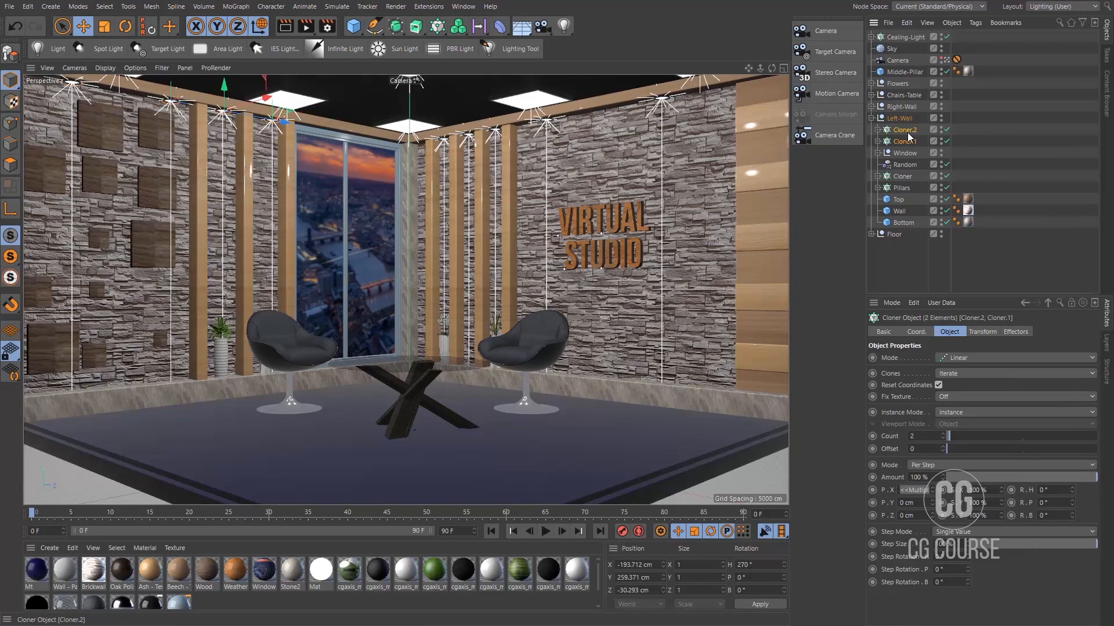
key(alt+g)
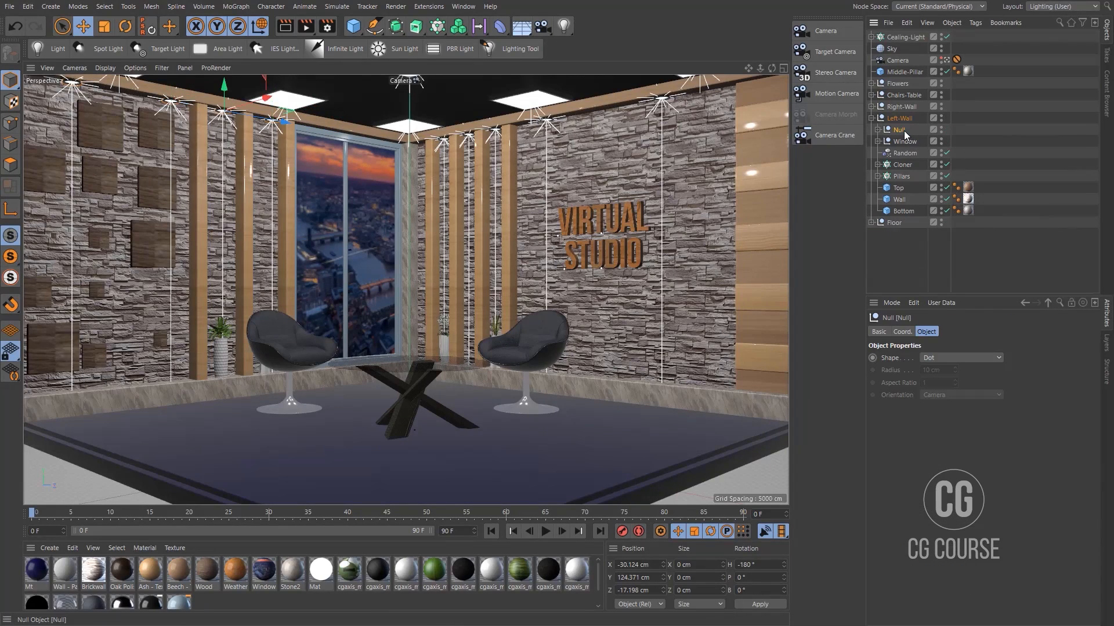
double_click(900, 130)
key(Return)
click(871, 118)
Apply the Wall - Pattern material to the Cealing plane in the Floor group with Cubic projection
click(872, 130)
click(899, 142)
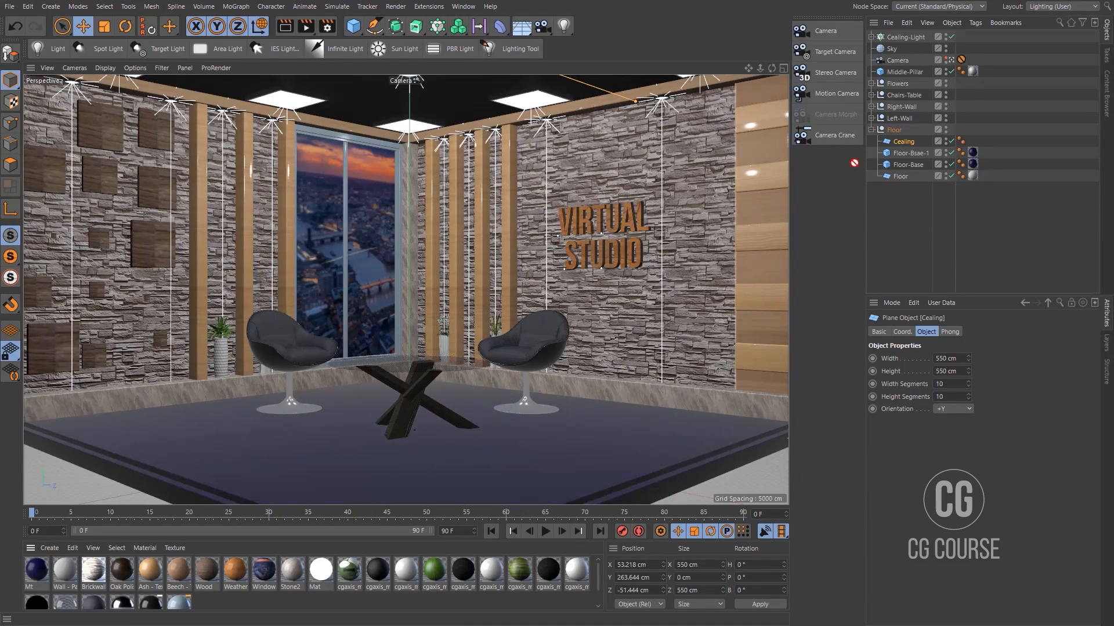
drag(903, 147, 904, 143)
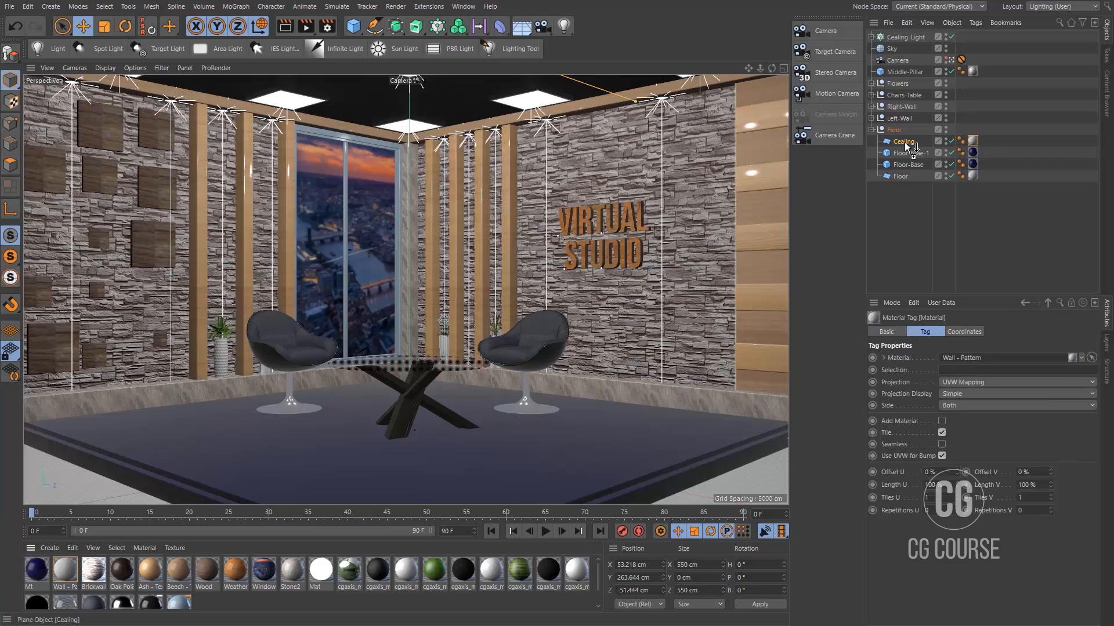
click(956, 385)
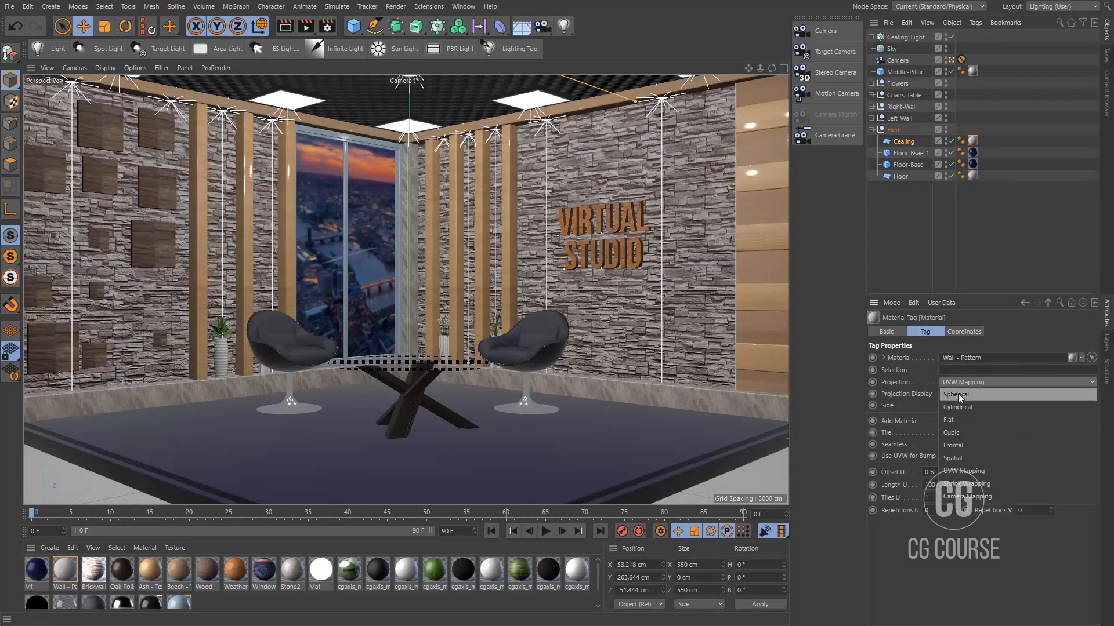
click(958, 431)
Render the studio's camera view in the Picture Viewer, then minimize the finished render
click(910, 265)
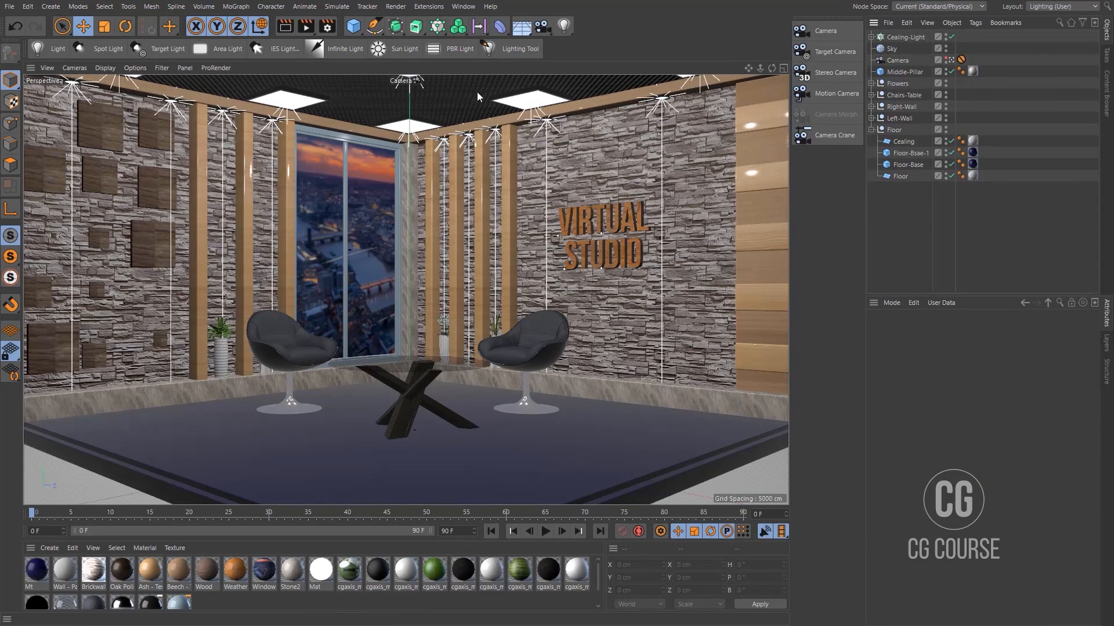
click(305, 27)
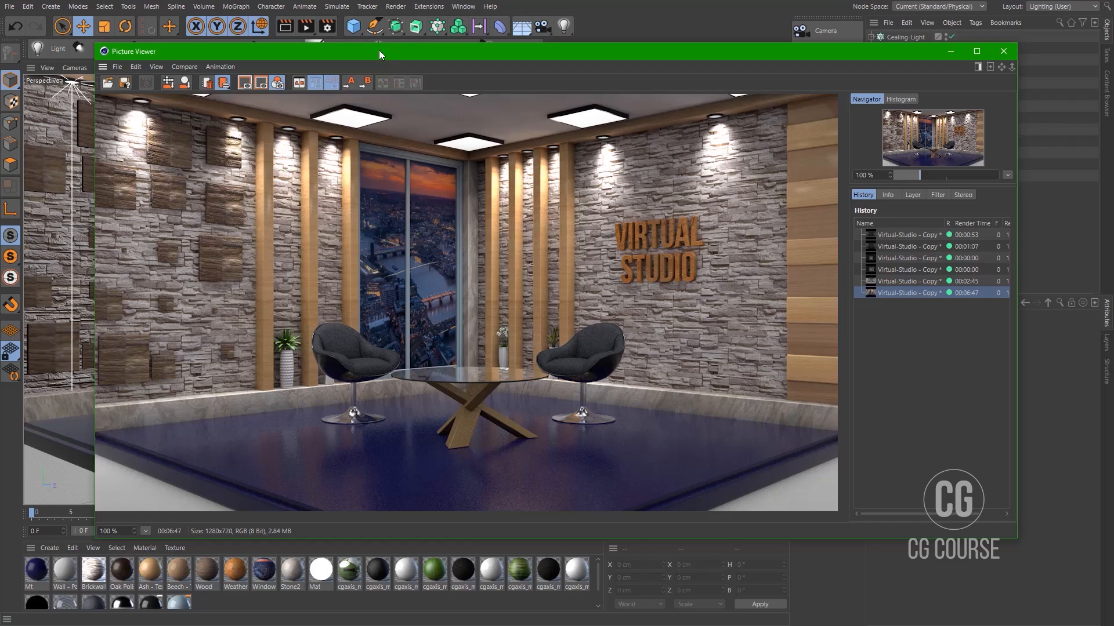
click(942, 58)
Shift the light cloner between the left wall's pillars to about X -45.9 cm and set its per-step X position to 49 cm
click(273, 122)
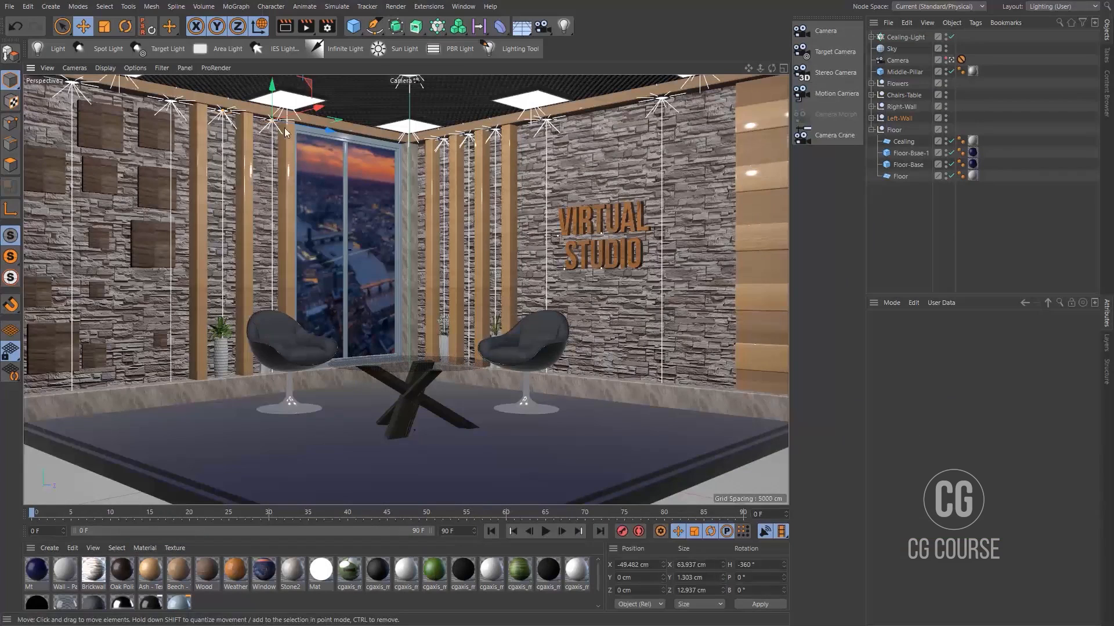
click(871, 117)
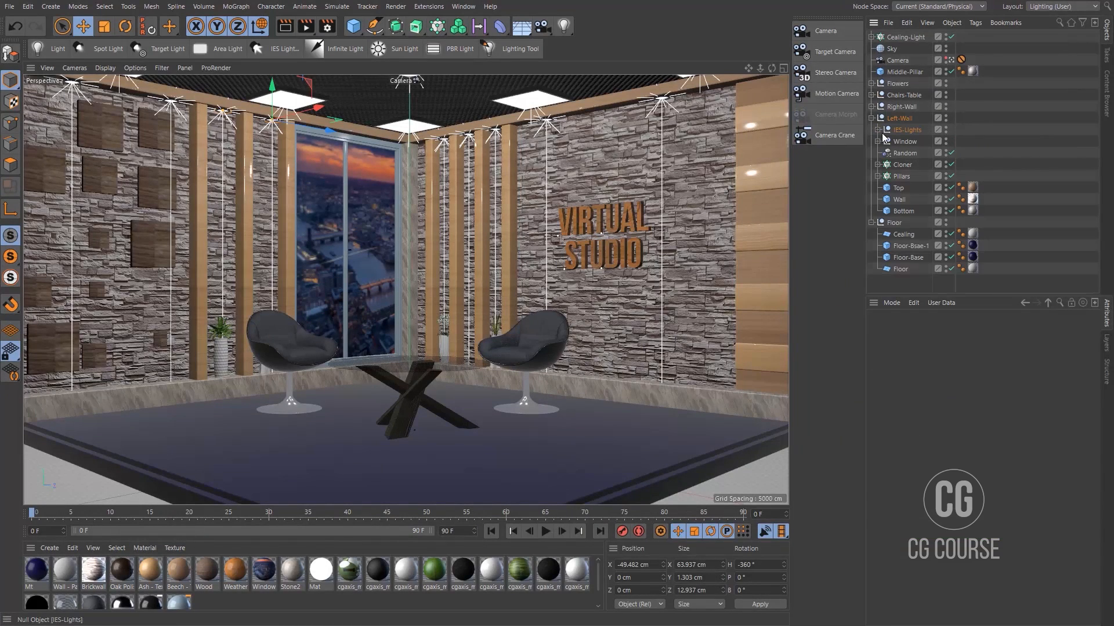
click(878, 130)
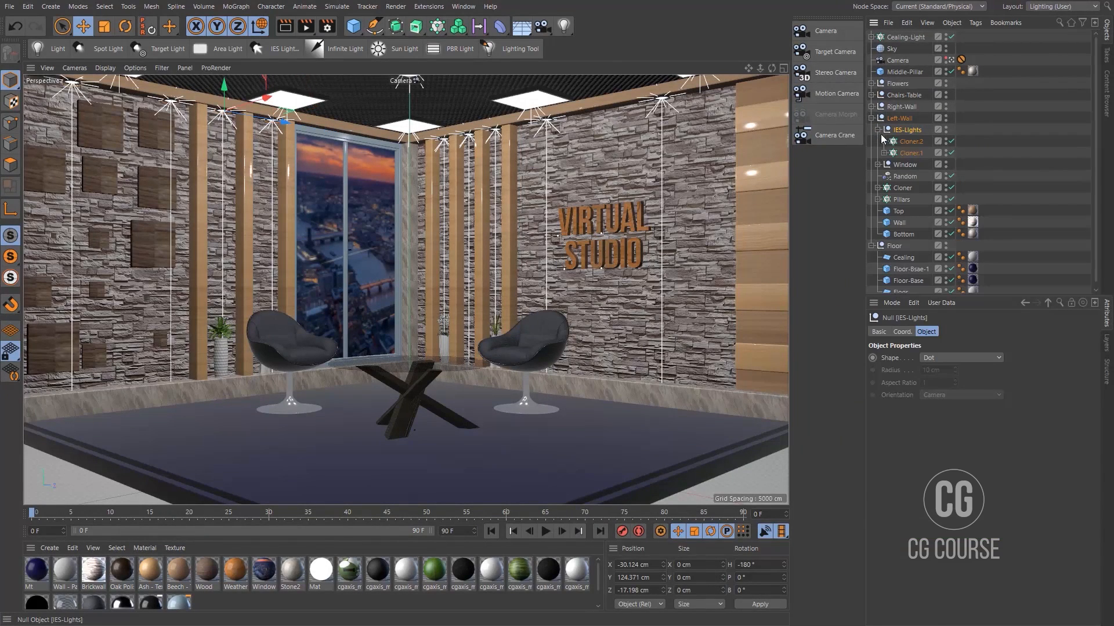
click(909, 152)
middle_click(551, 261)
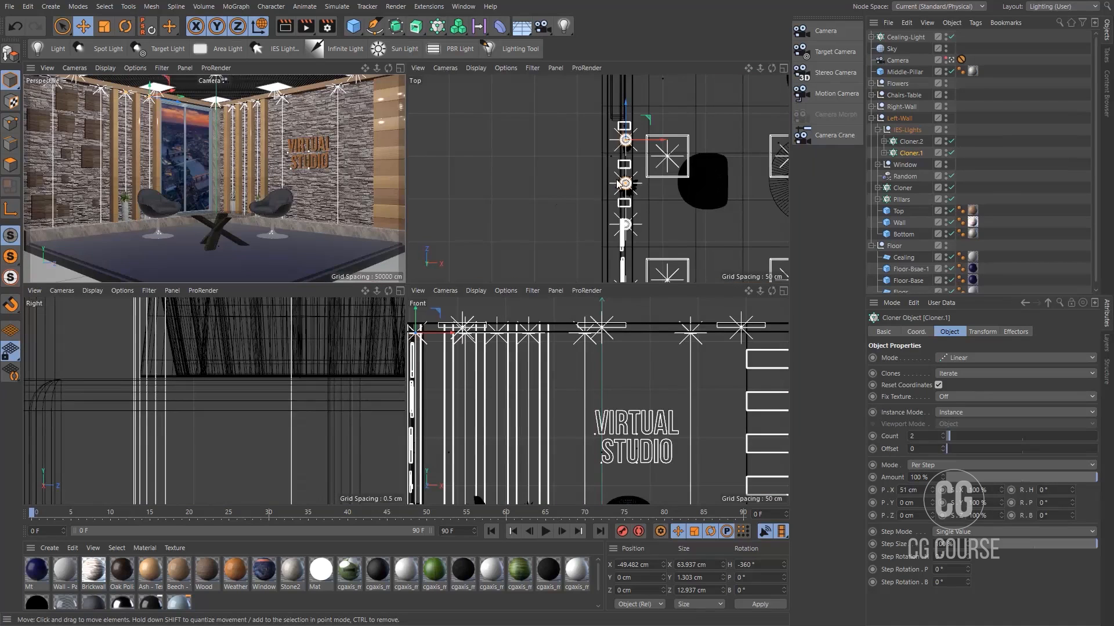
scroll(629, 155, up, 5)
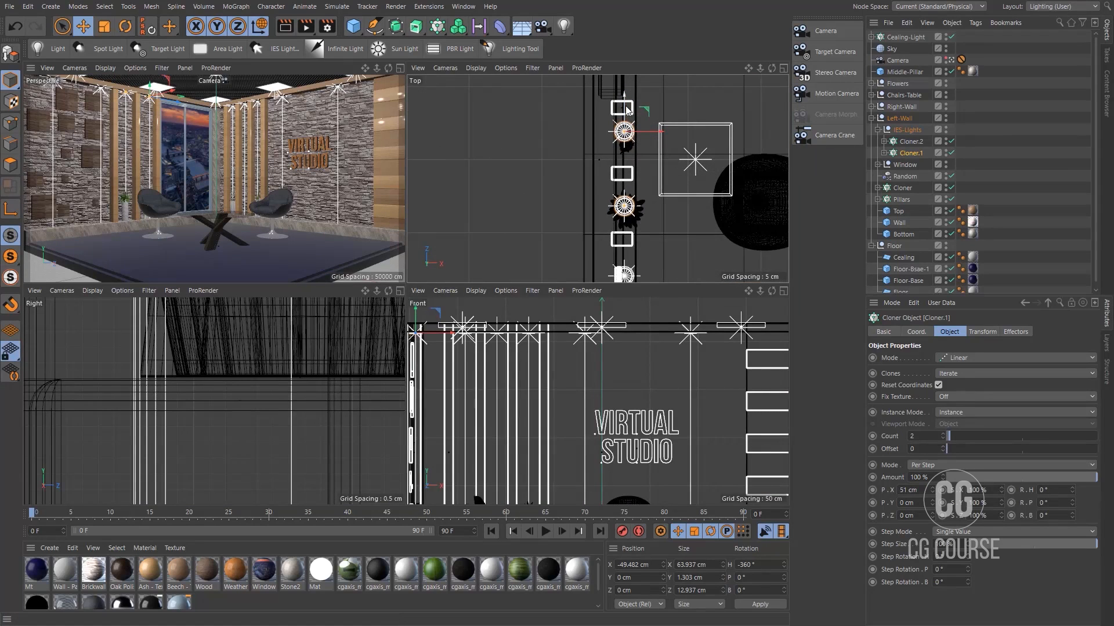
drag(626, 112, 626, 114)
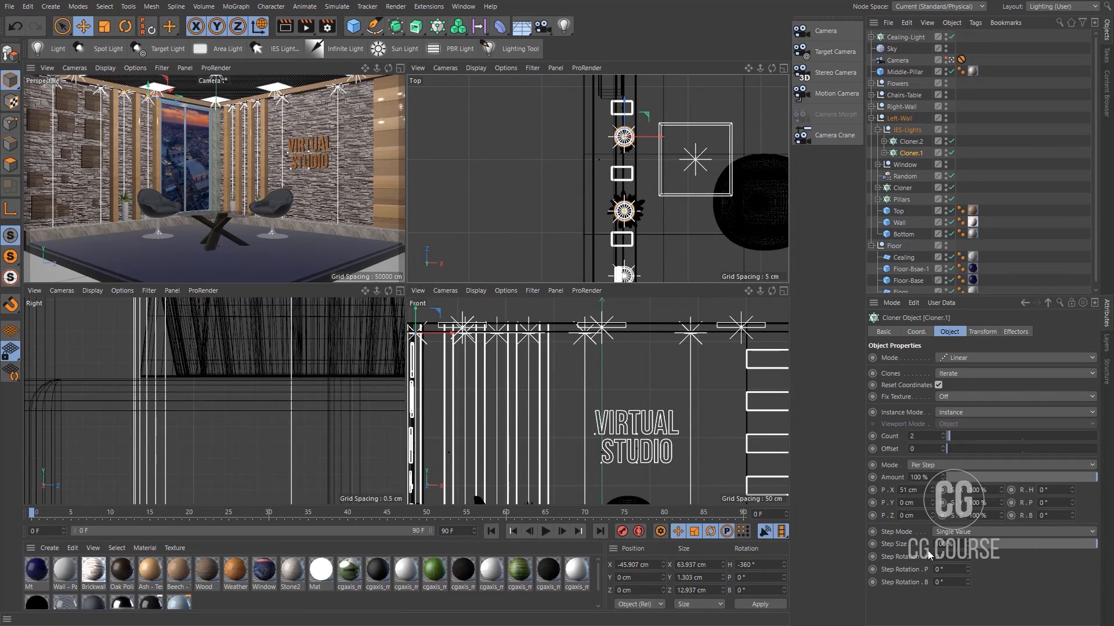
click(933, 493)
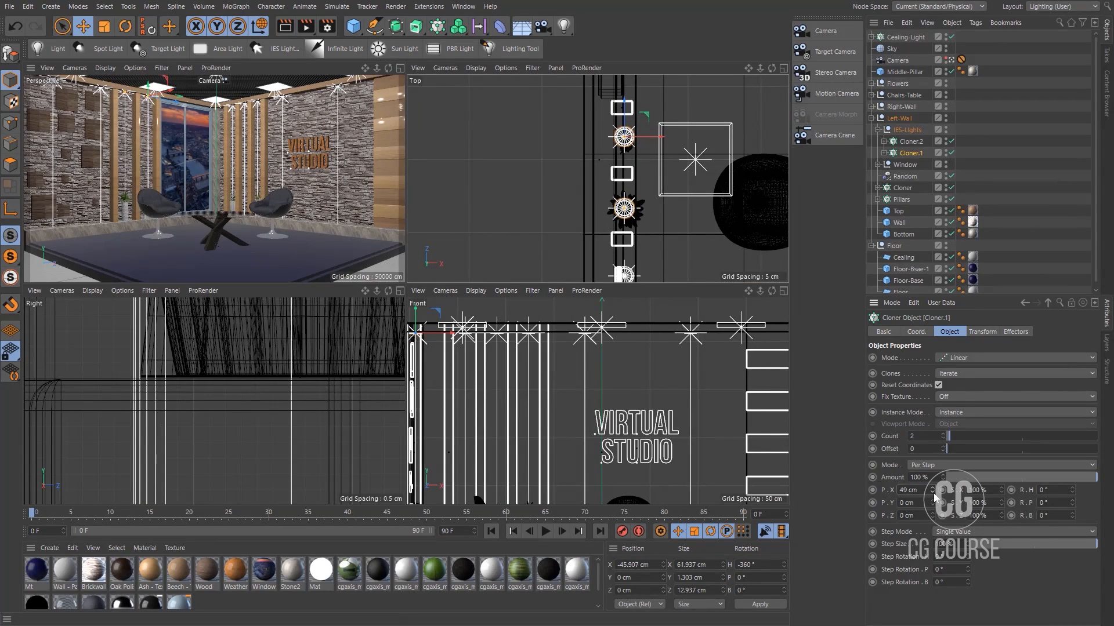
Move the chair nearest the left wall along the Z axis to about Z -70.3 cm
scroll(661, 203, down, 5)
alt+middle_drag(699, 204, 621, 209)
scroll(621, 209, down, 1)
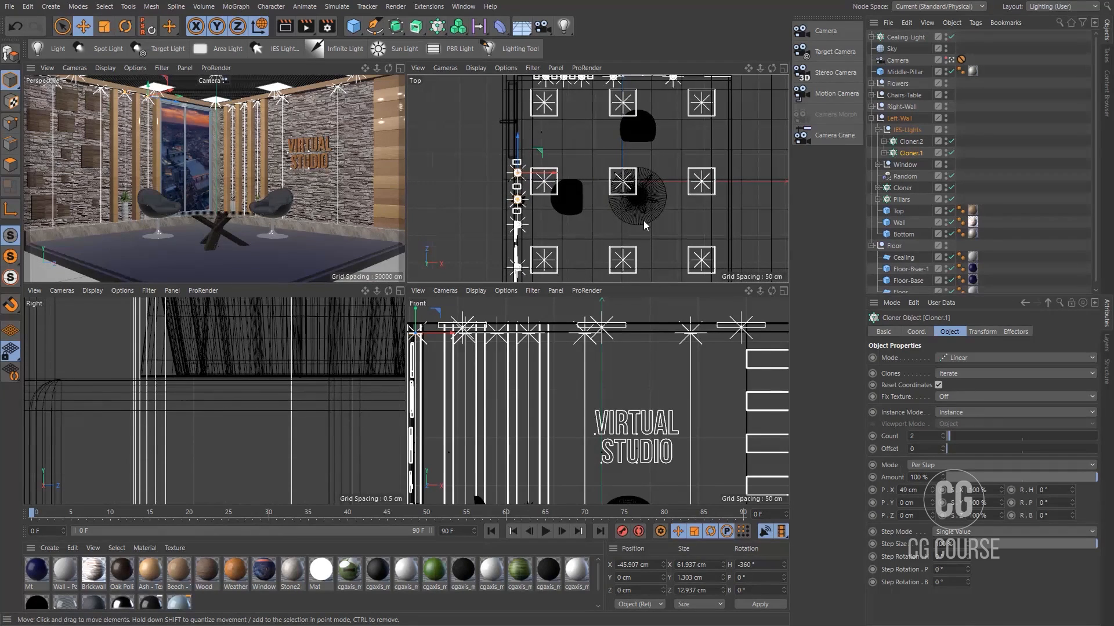
click(871, 119)
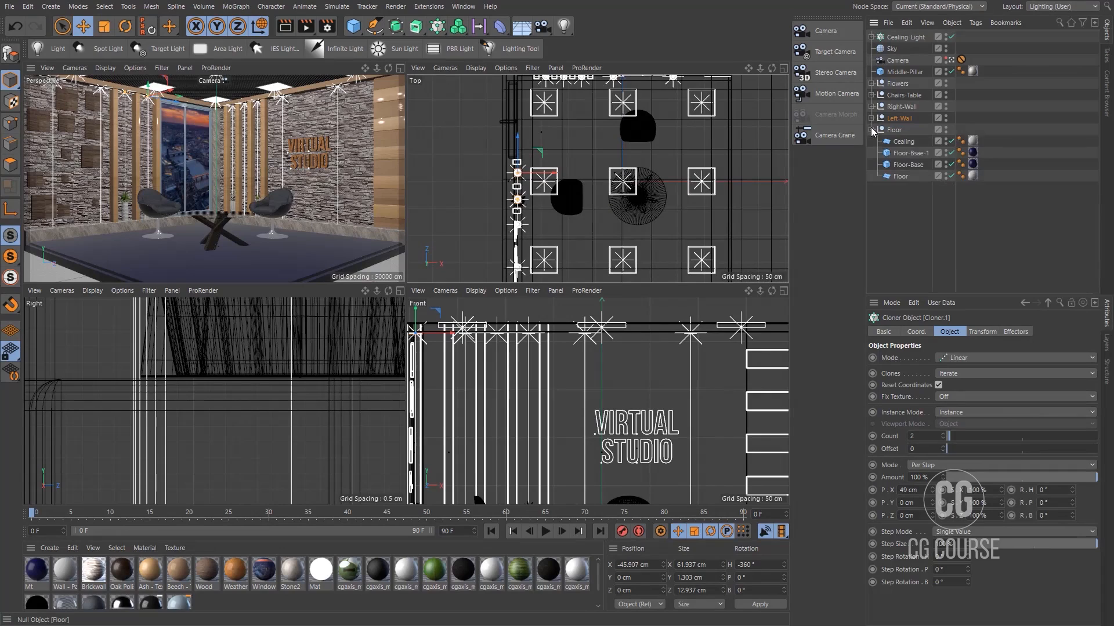
click(871, 129)
click(871, 94)
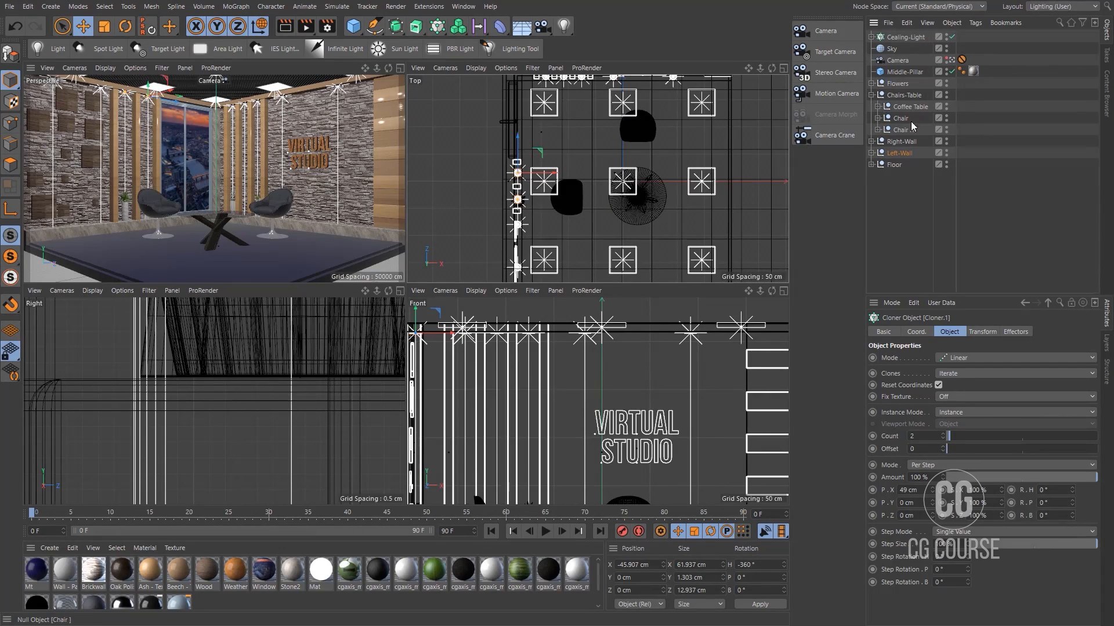
click(902, 129)
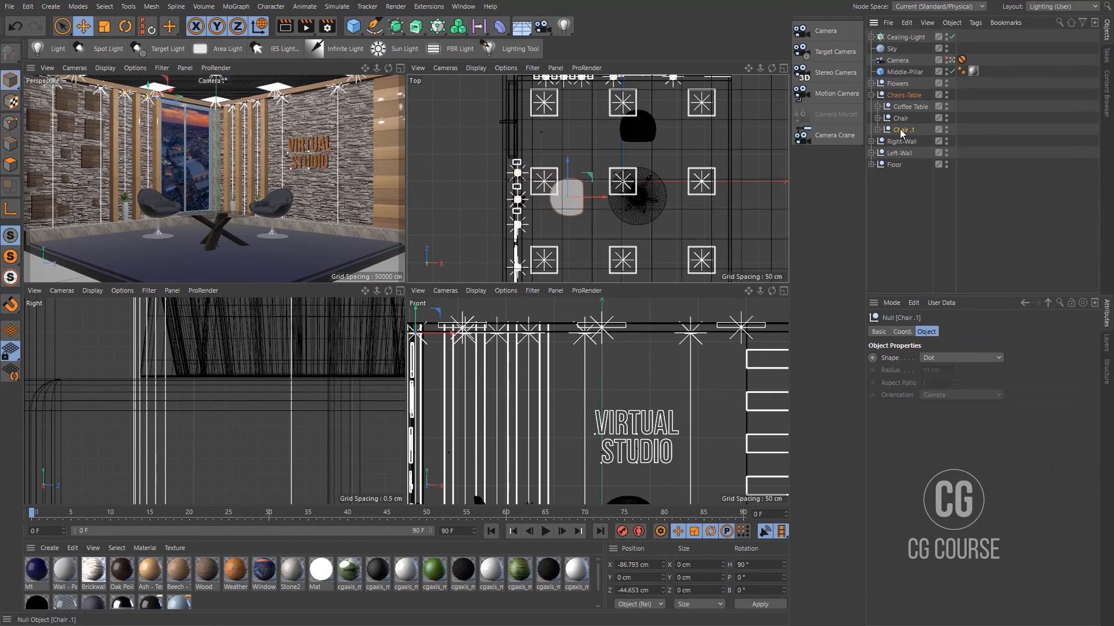
drag(568, 181, 583, 213)
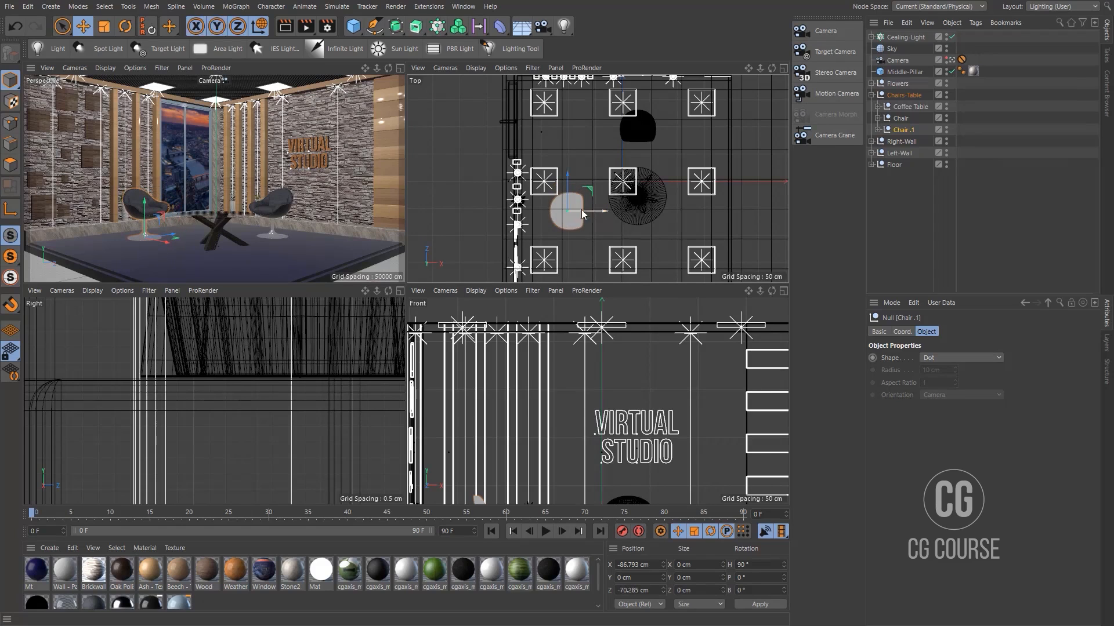
Shift the other chair along X away from the left wall and move the coffee table to about X 46.3 cm
click(638, 125)
drag(677, 127, 687, 127)
click(910, 107)
mouse_move(677, 196)
mouse_down()
mouse_move(687, 194)
mouse_move(676, 196)
mouse_up()
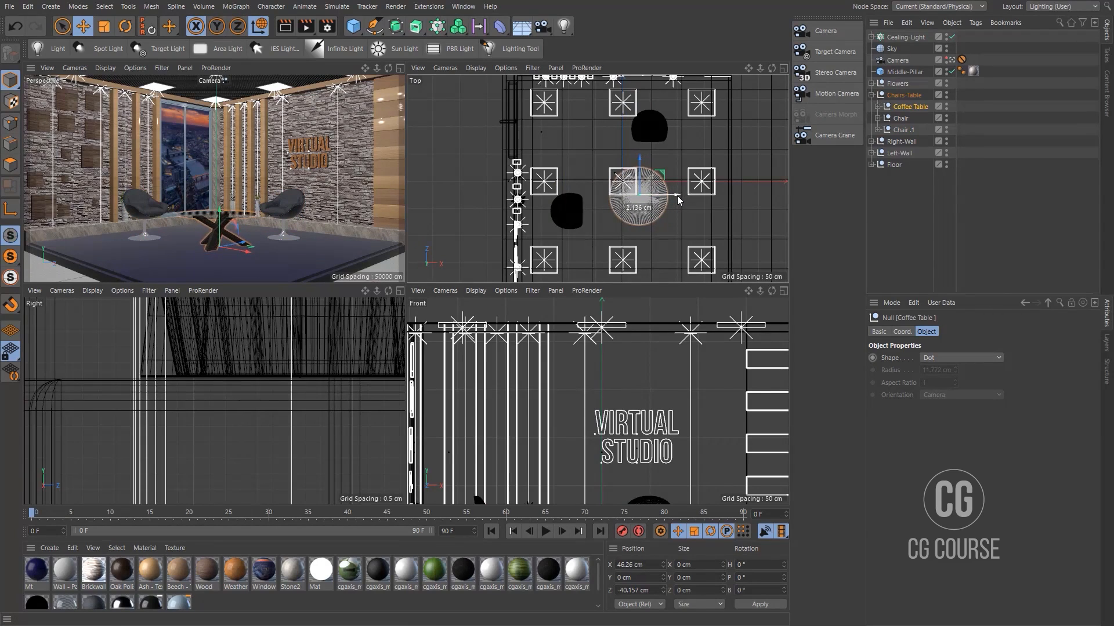
Move the coffee table along the Z axis to about Z -46.6 cm, between the two chairs
middle_click(369, 225)
middle_click(370, 231)
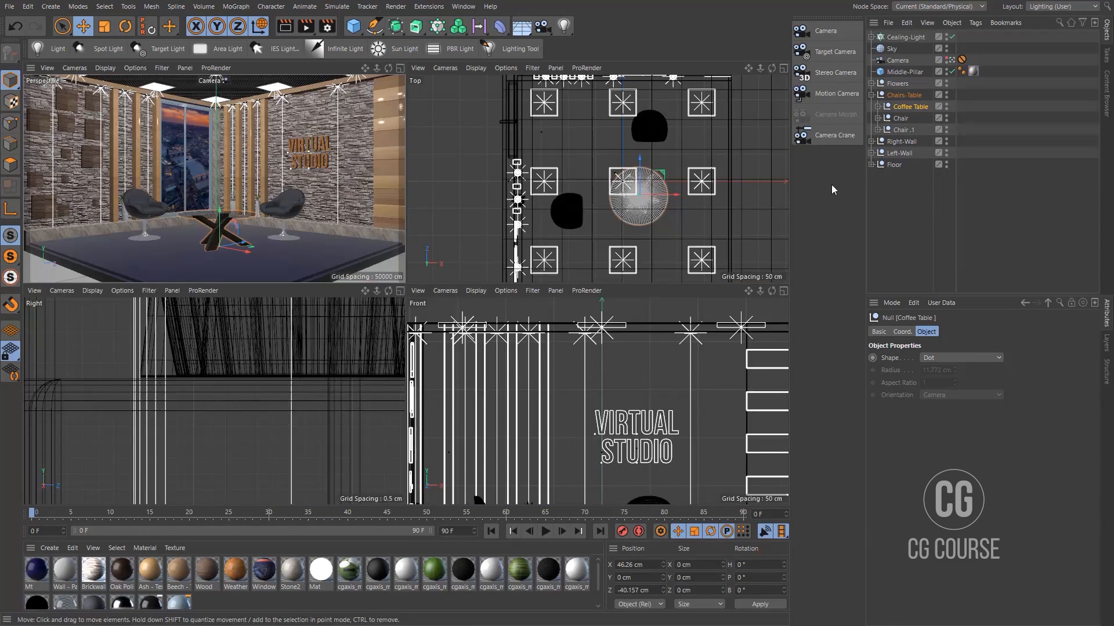
click(648, 124)
click(565, 212)
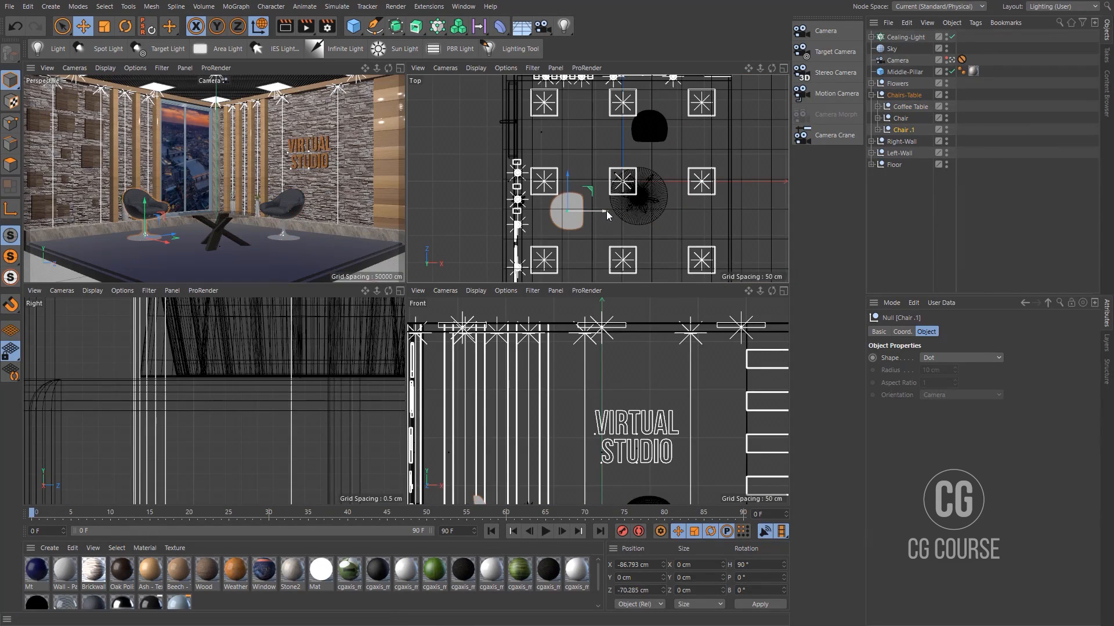
click(638, 194)
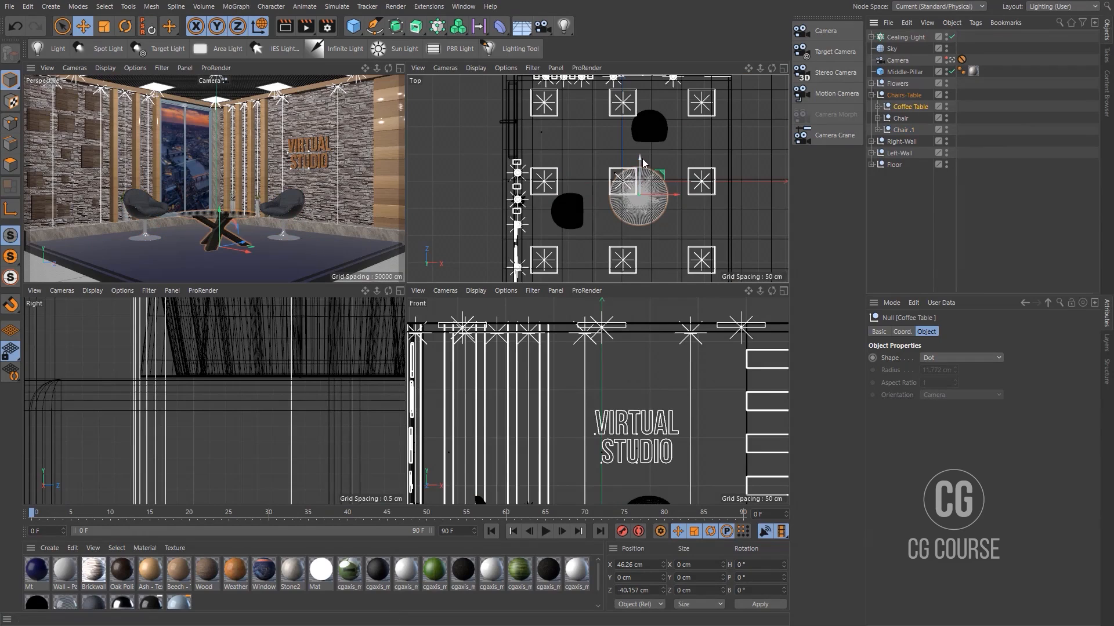
drag(642, 161, 642, 163)
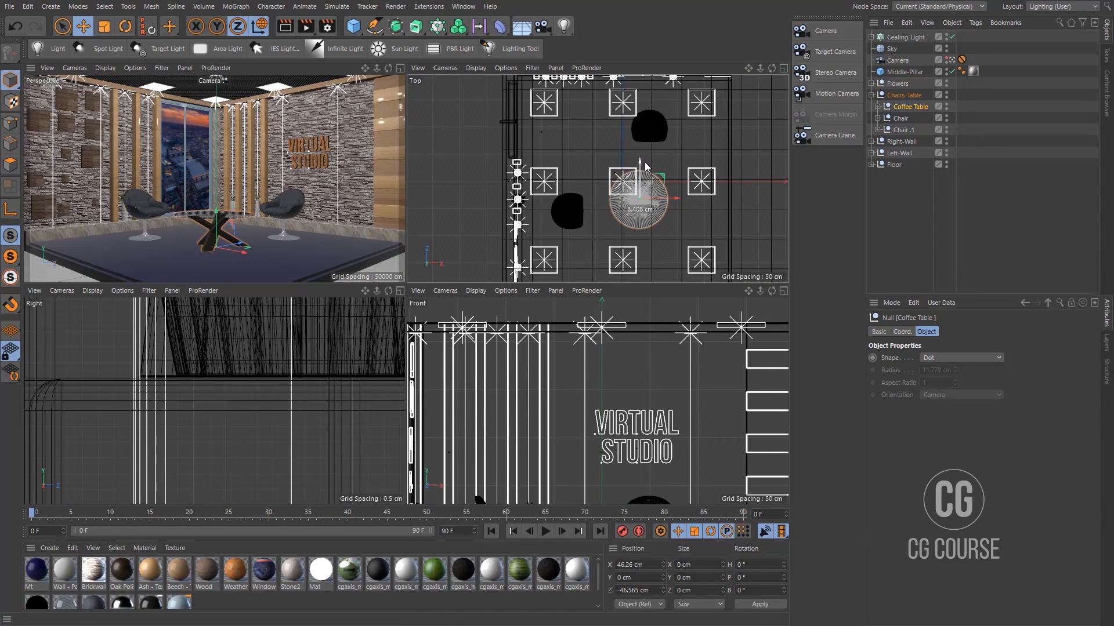
middle_click(283, 206)
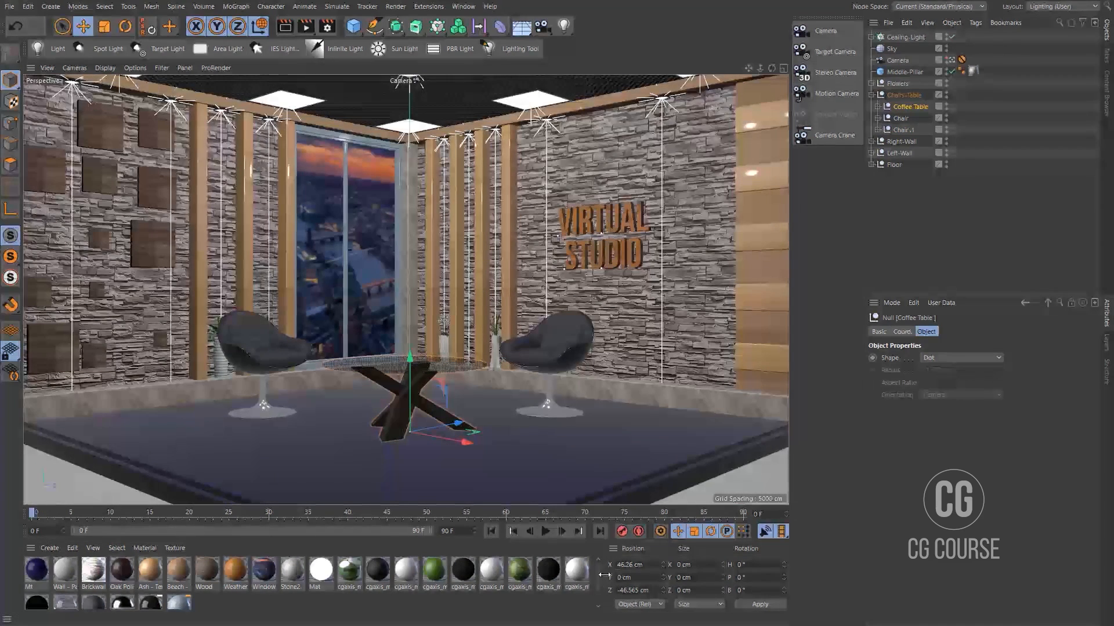
Duplicate the dark blue Mt material and set the copy's color to hue 220°, saturation 25% and value 89%
click(38, 573)
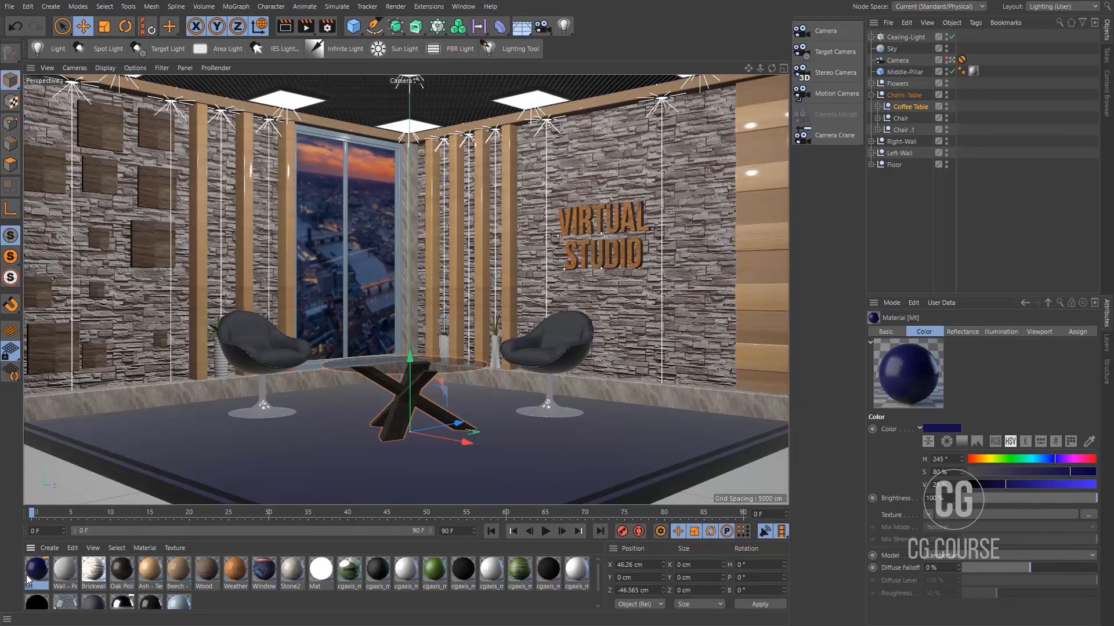
ctrl+drag(28, 579, 207, 606)
double_click(206, 604)
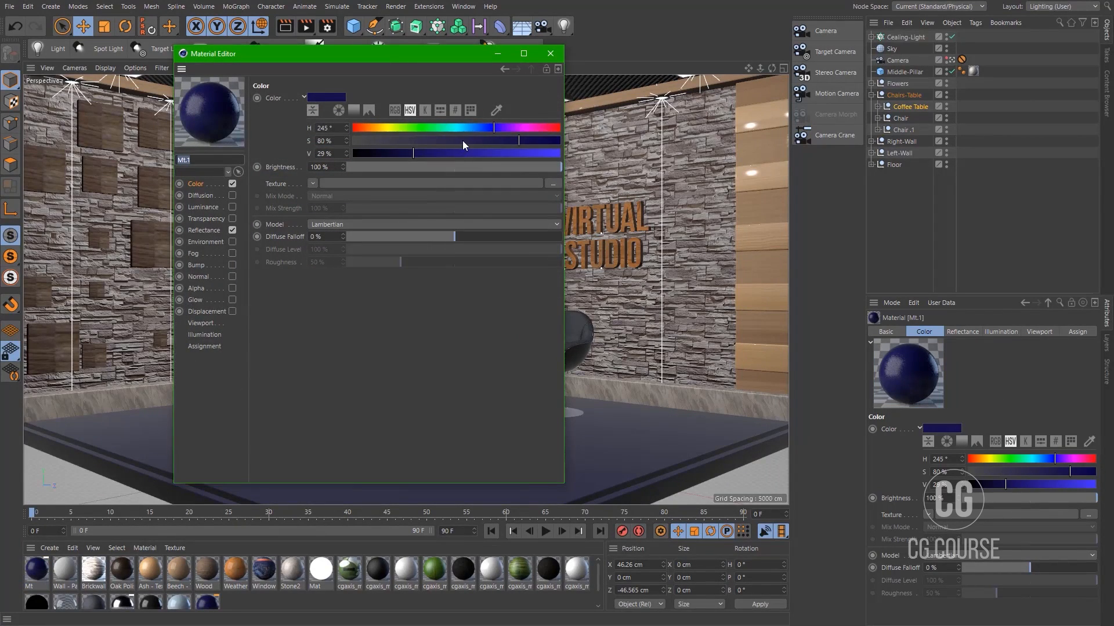
drag(462, 140, 535, 152)
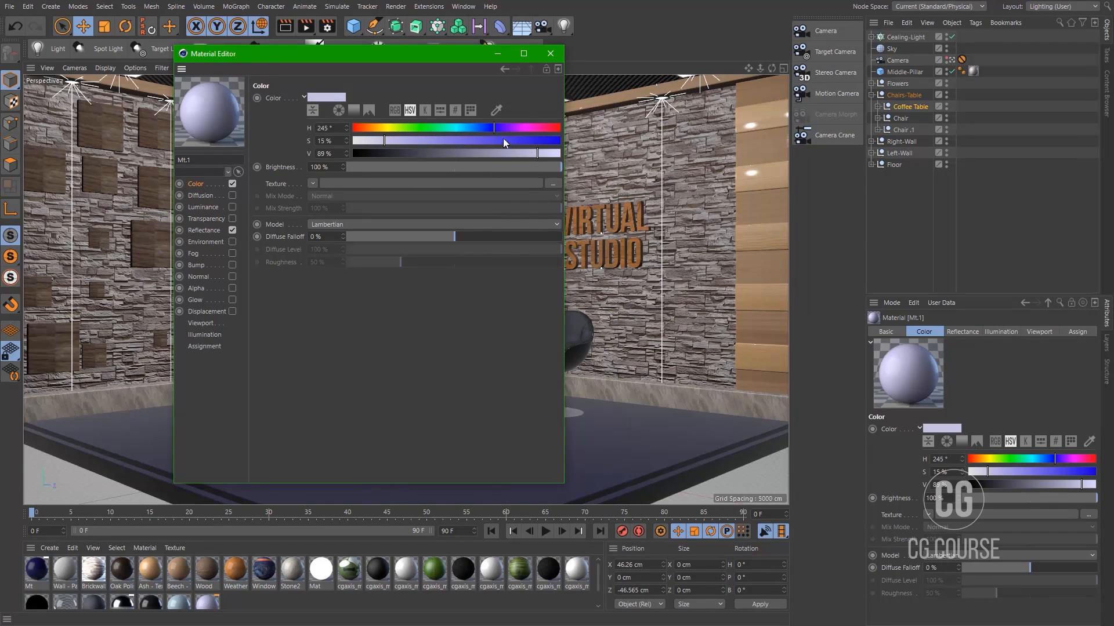
drag(482, 128, 479, 127)
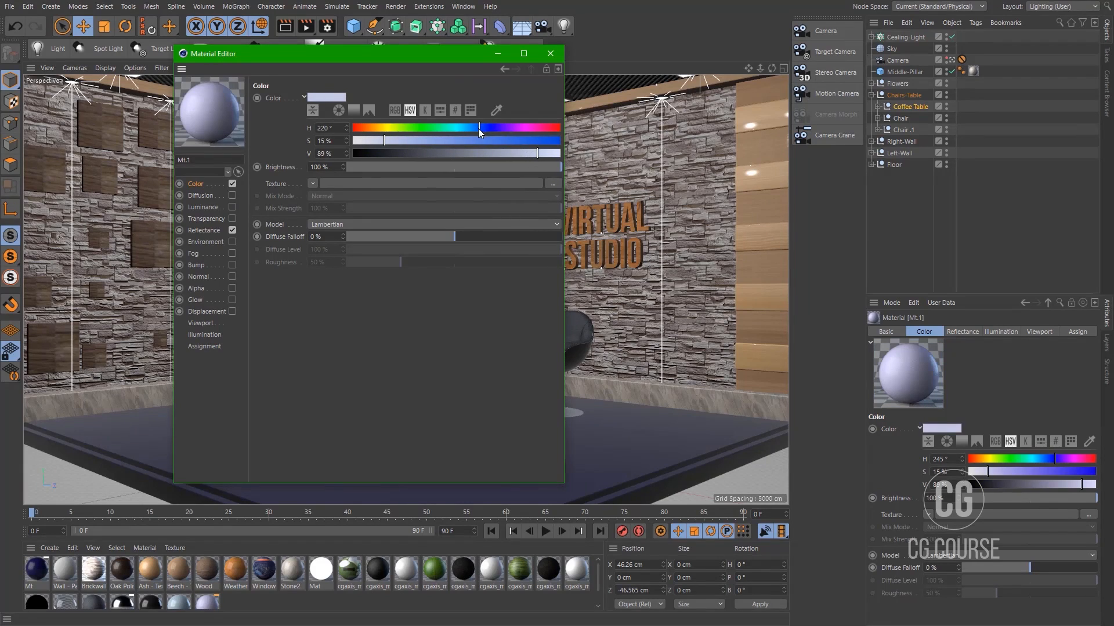
click(400, 141)
drag(405, 140, 398, 140)
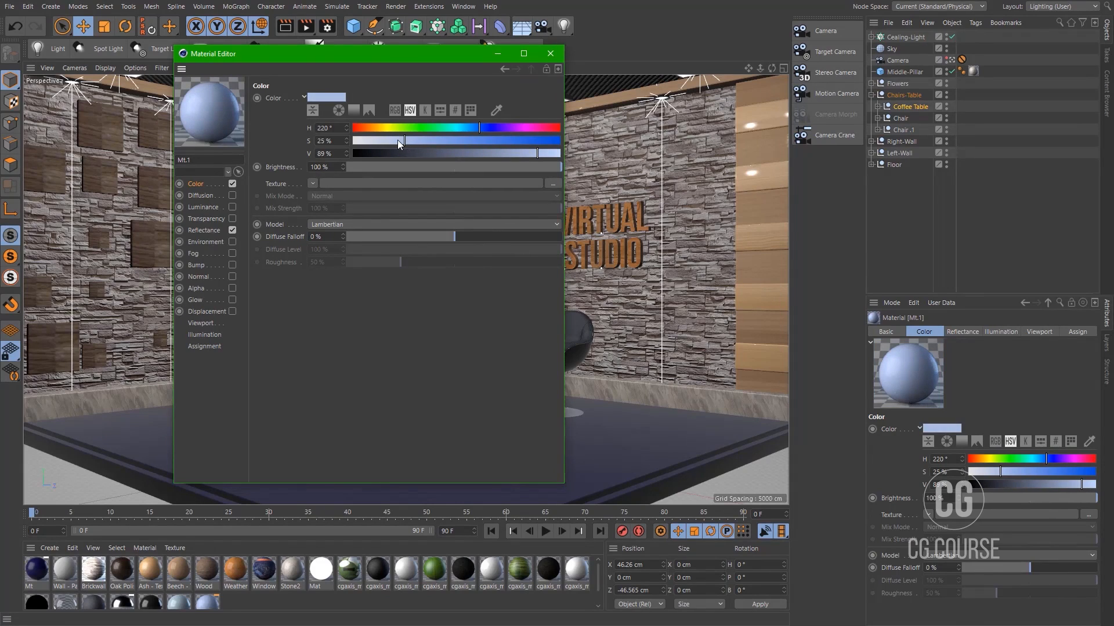
Set the light blue Mt.1 material's reflection roughness to 50% and its reflection strength to about 41%
click(204, 231)
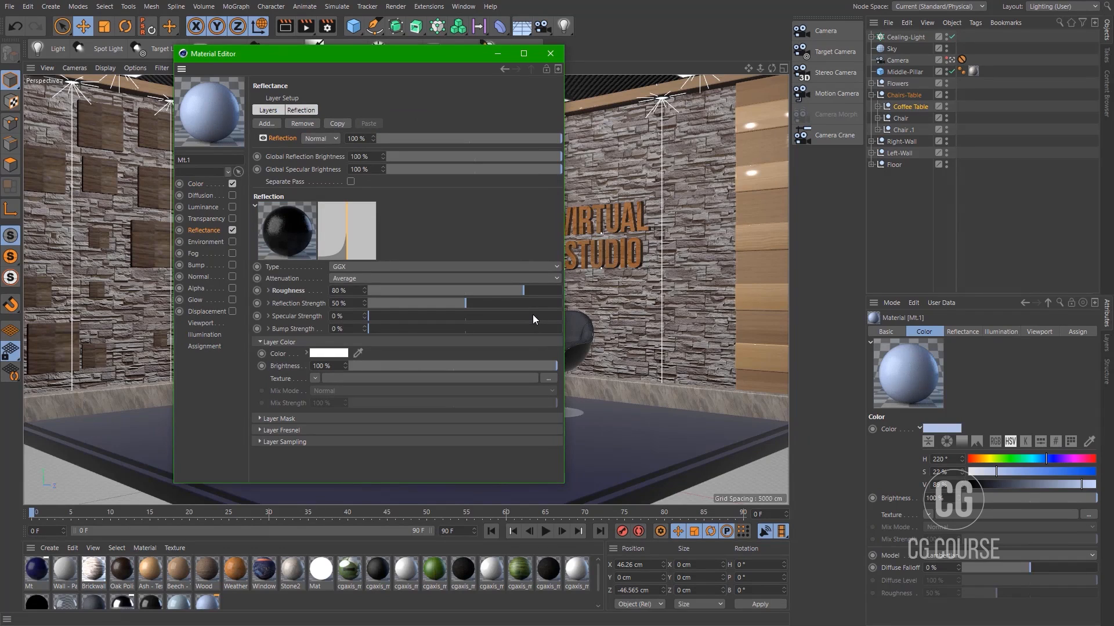
drag(506, 294, 469, 295)
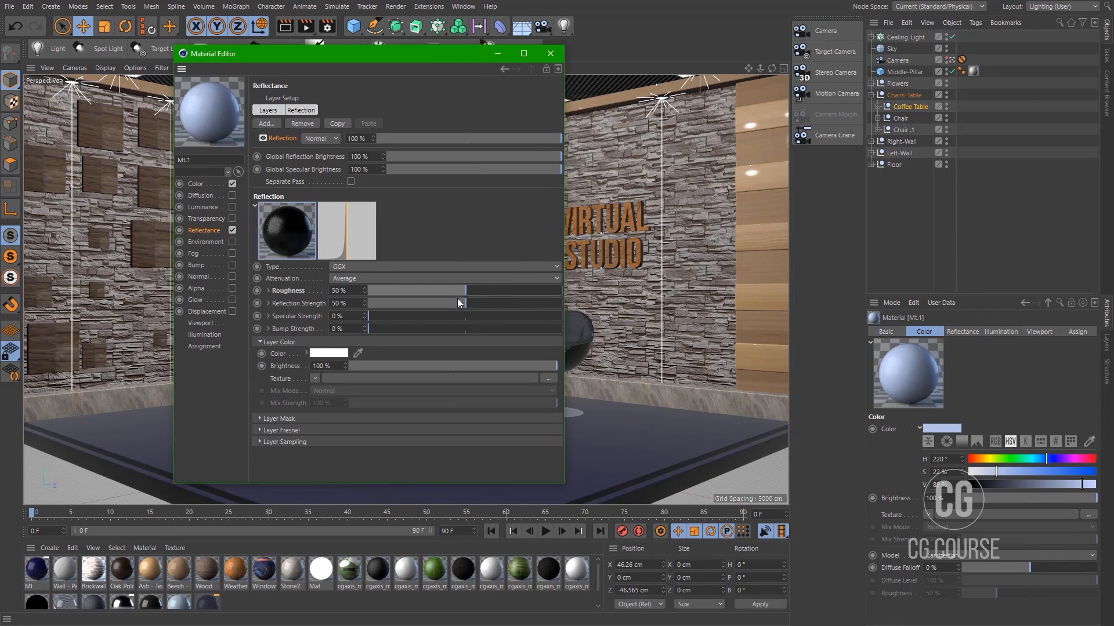
click(451, 302)
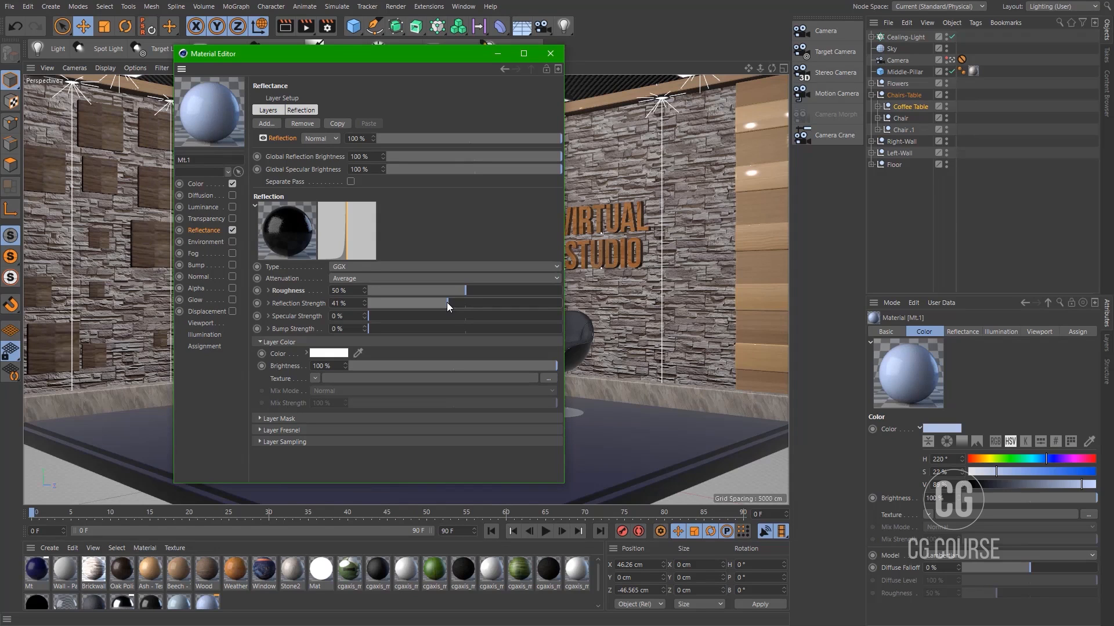
click(445, 302)
click(554, 58)
Replace the material on the Floor-Bsae-1 platform with the light blue Mt.1 material and render a preview of the scene
click(645, 440)
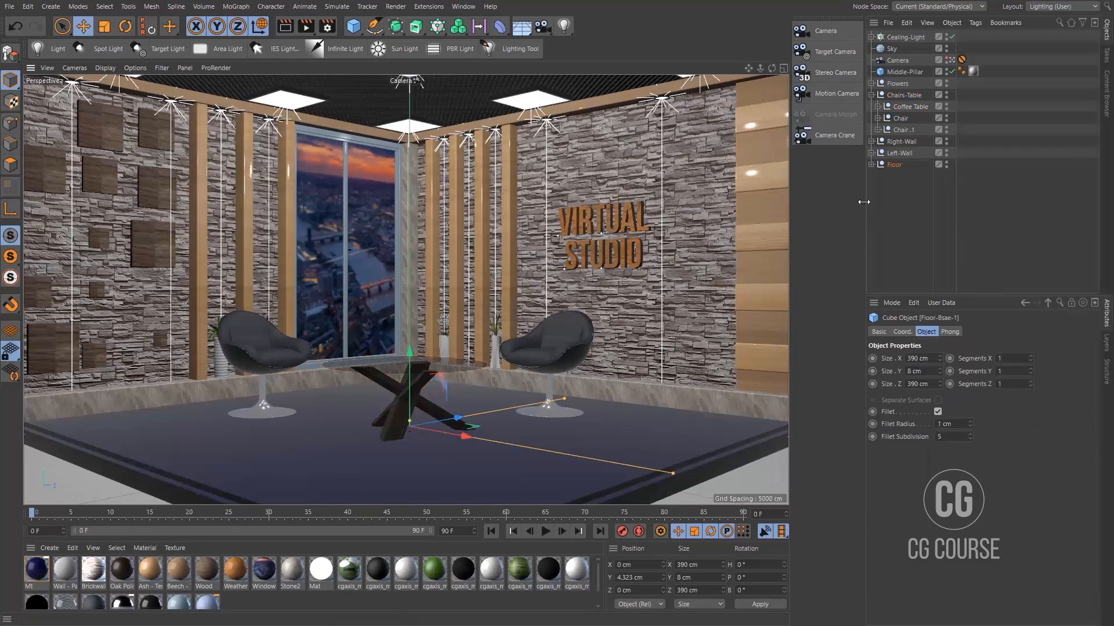
click(871, 165)
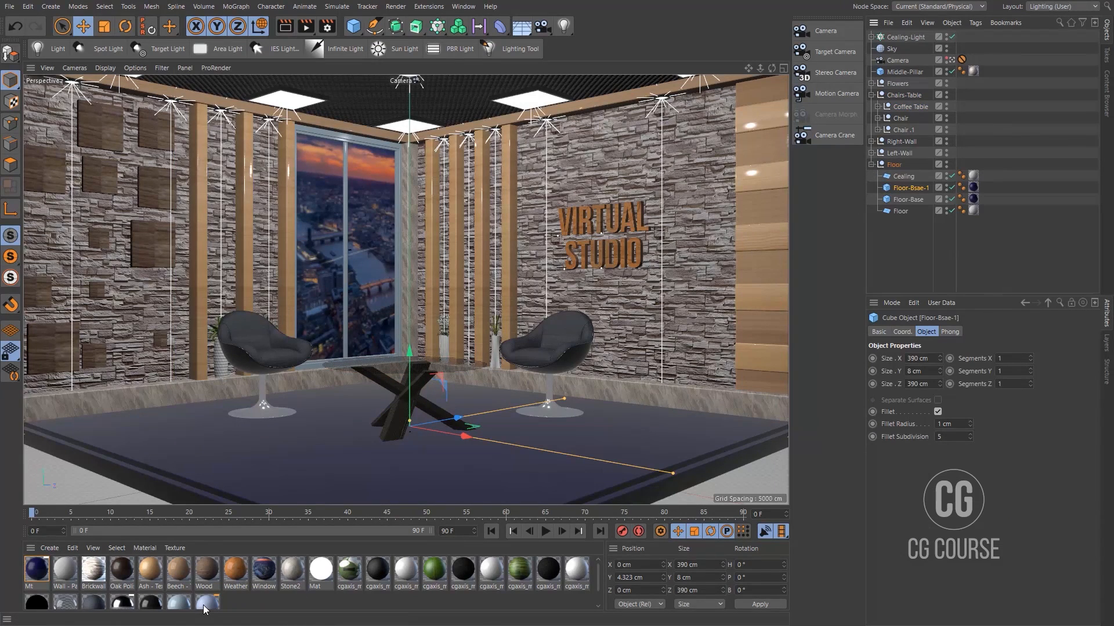
drag(204, 609, 974, 193)
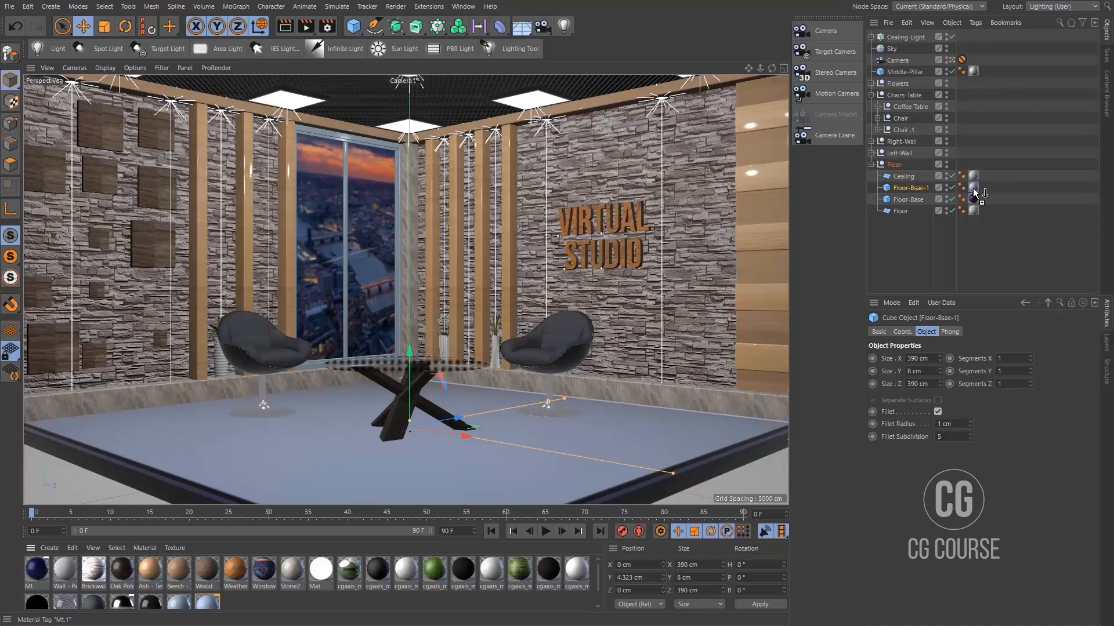
click(898, 236)
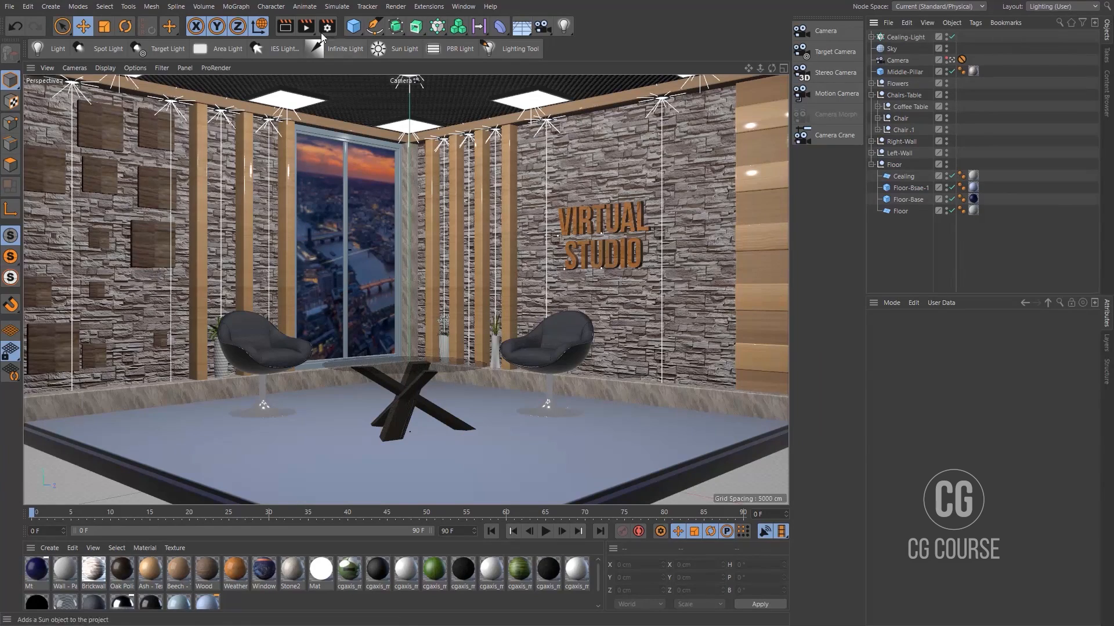
click(305, 25)
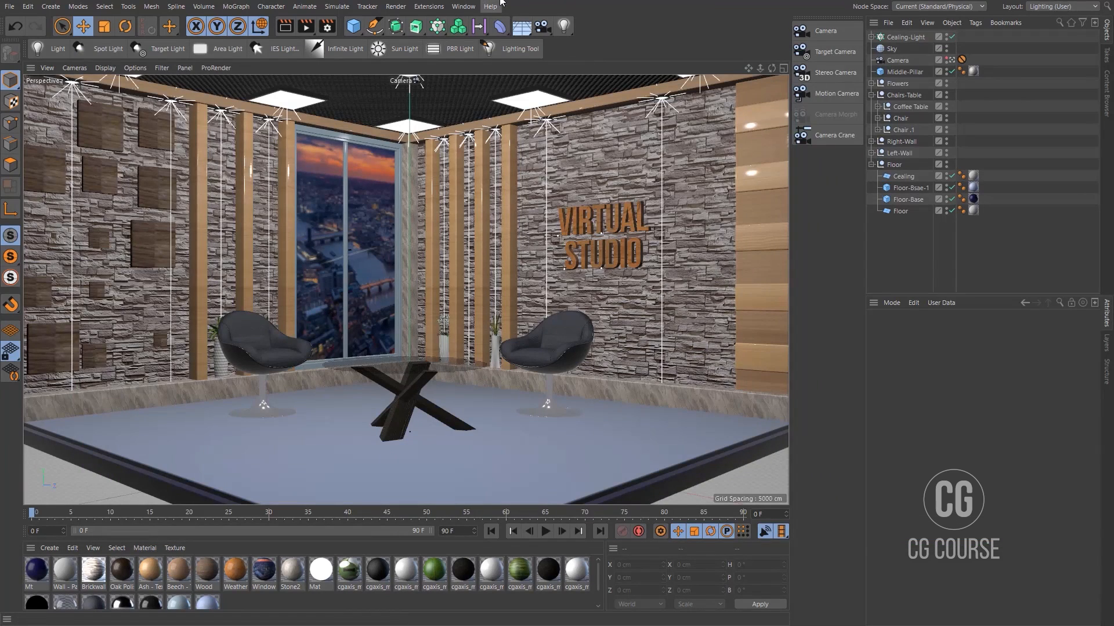
Lock the render output's aspect ratio and set its width to 1920 pixels for a 1920 x 1080 image
click(327, 25)
drag(377, 25, 344, 53)
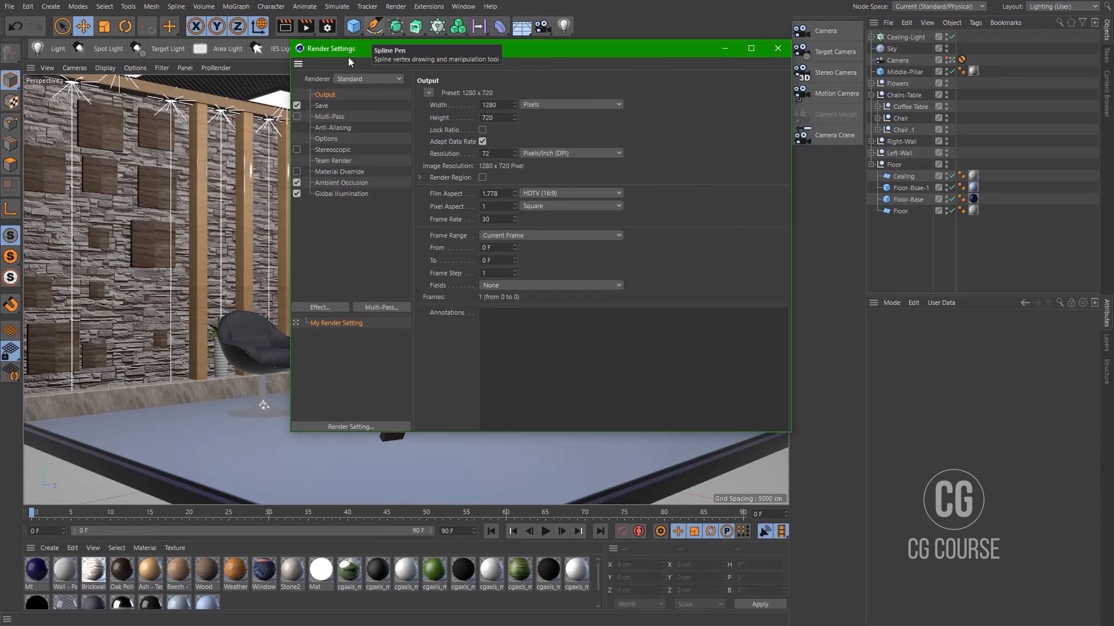
click(339, 128)
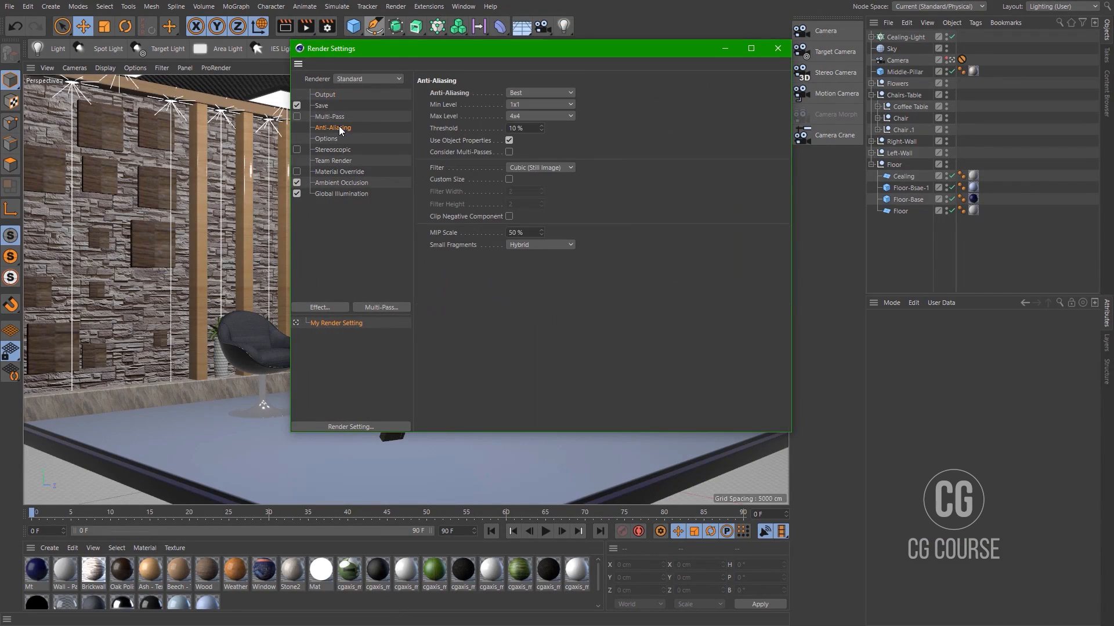
click(324, 95)
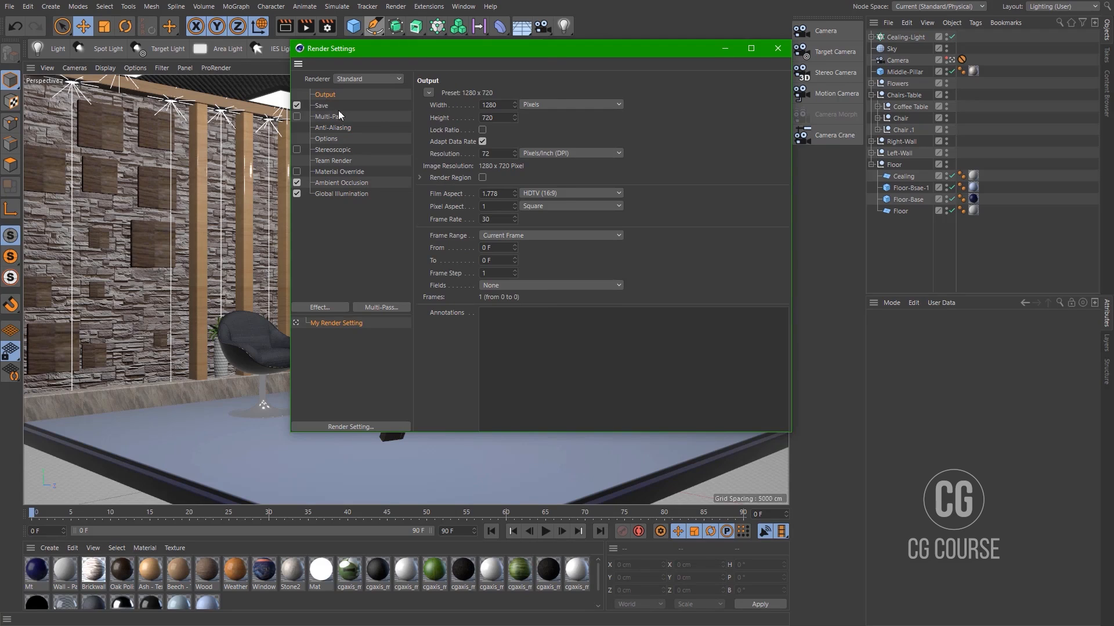
click(482, 130)
text(1920)
key(Tab)
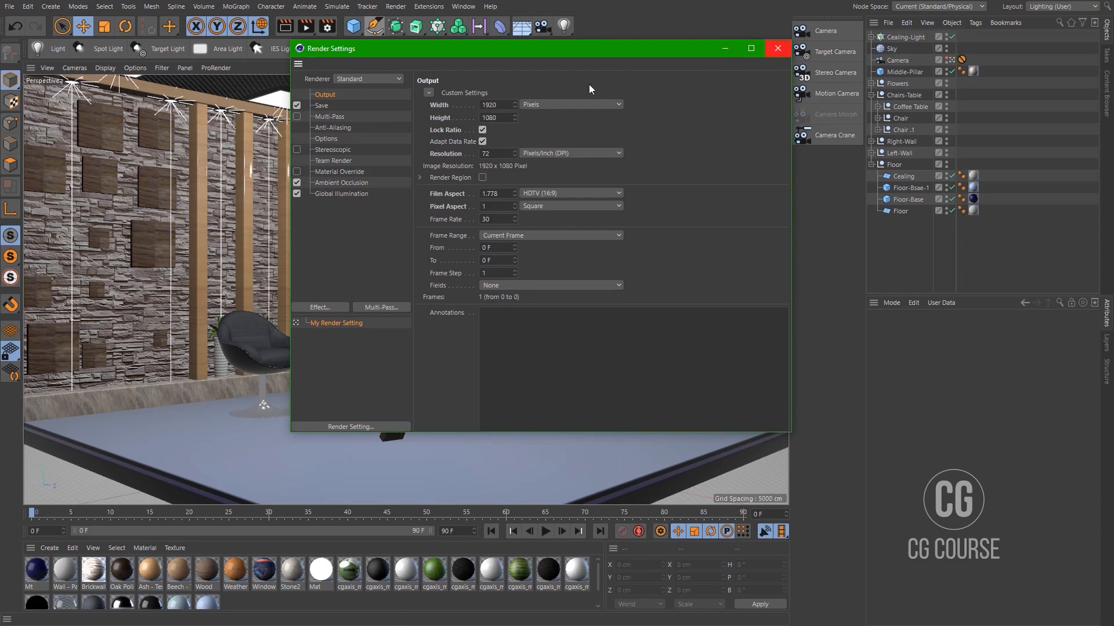
Switch the renderer to Physical and set its sampling quality to Automatic
click(357, 78)
click(356, 103)
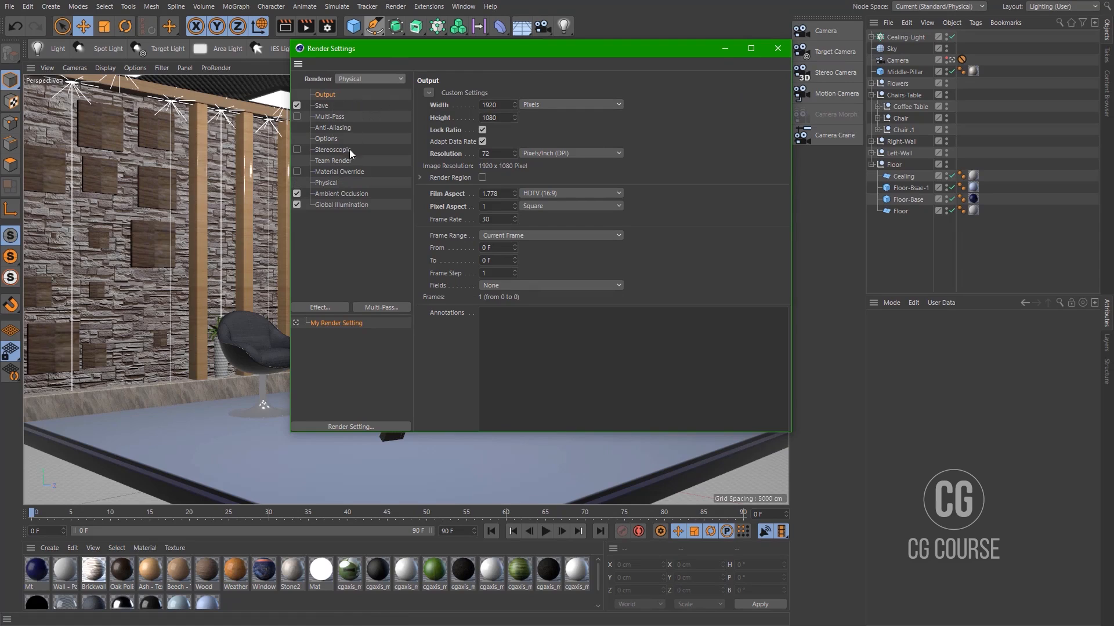
click(331, 182)
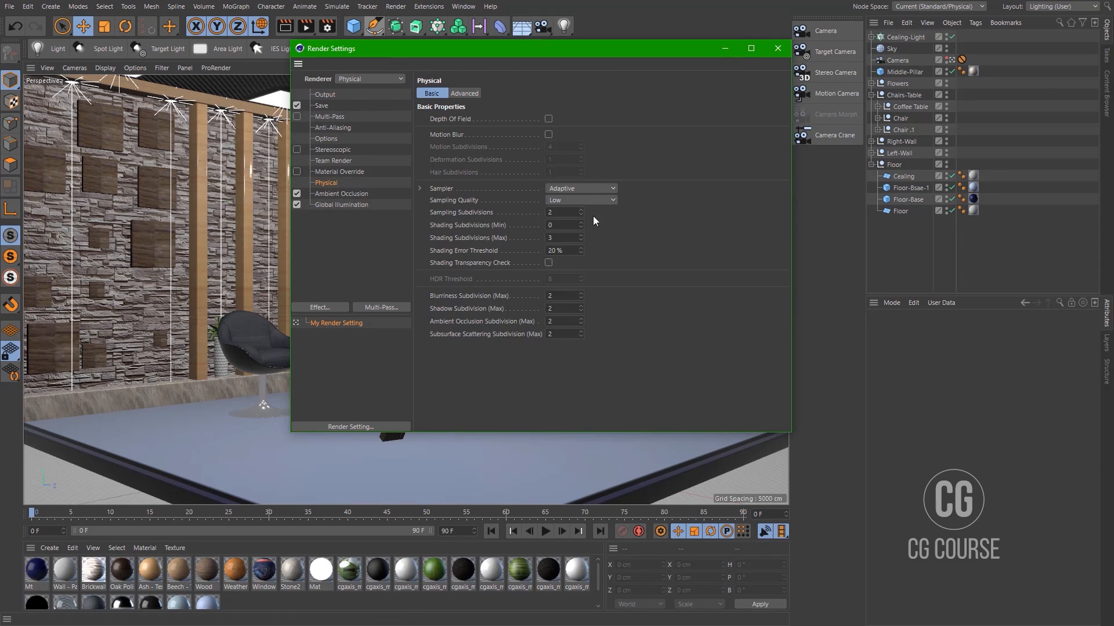
click(583, 199)
click(573, 260)
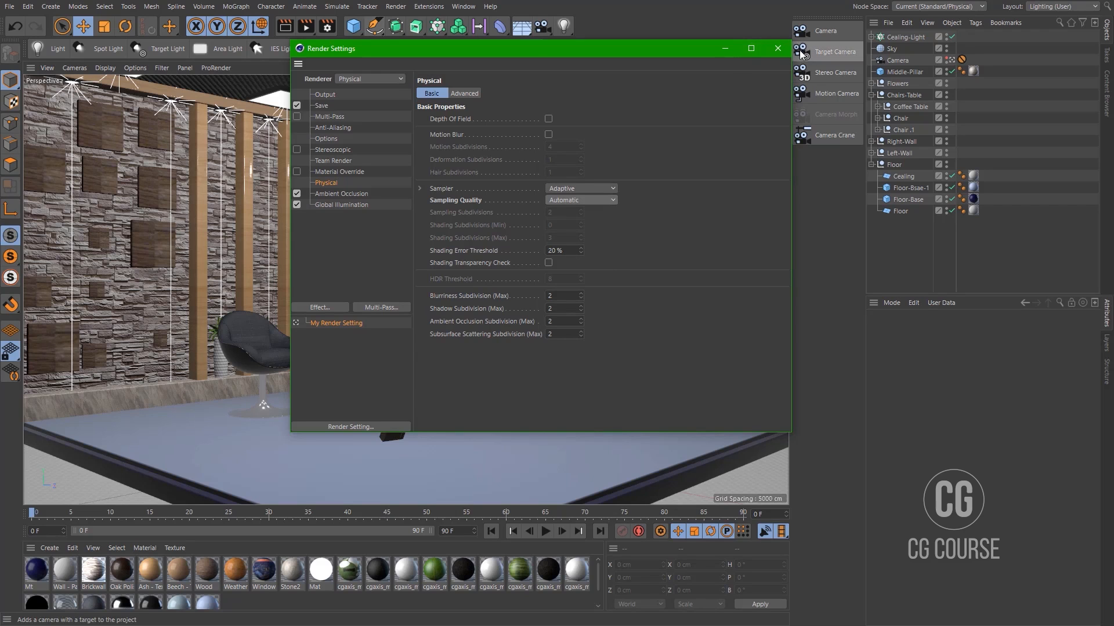
click(777, 48)
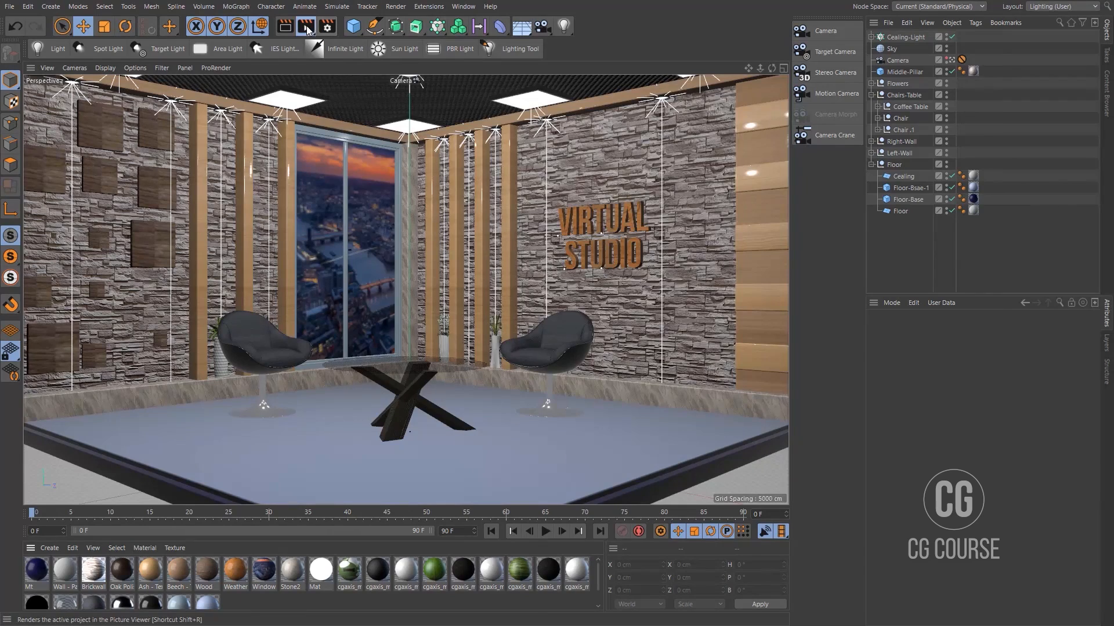
Render the final image to the Picture Viewer and enlarge the viewer so the whole frame fits
click(306, 26)
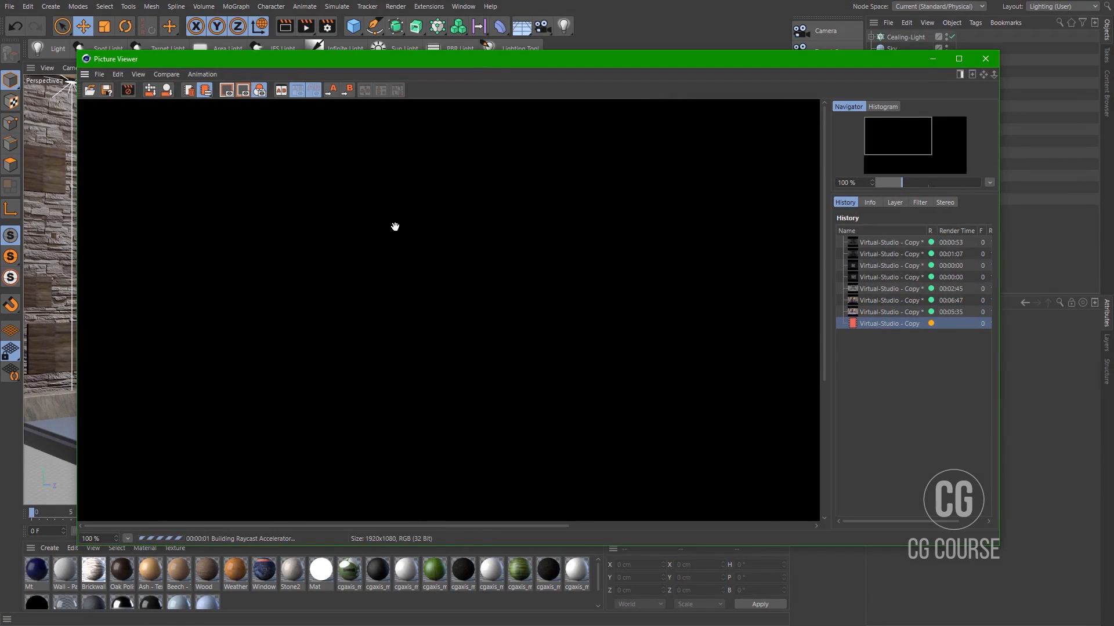
scroll(465, 264, down, 1)
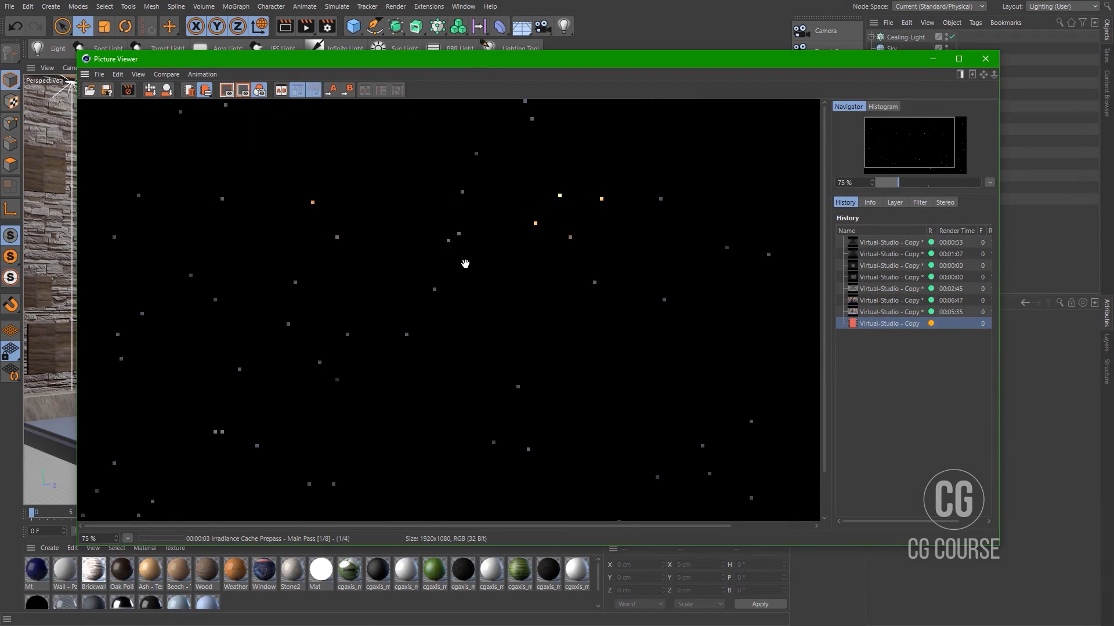
scroll(465, 264, down, 1)
drag(499, 62, 424, 3)
drag(924, 486, 1112, 617)
scroll(580, 301, up, 1)
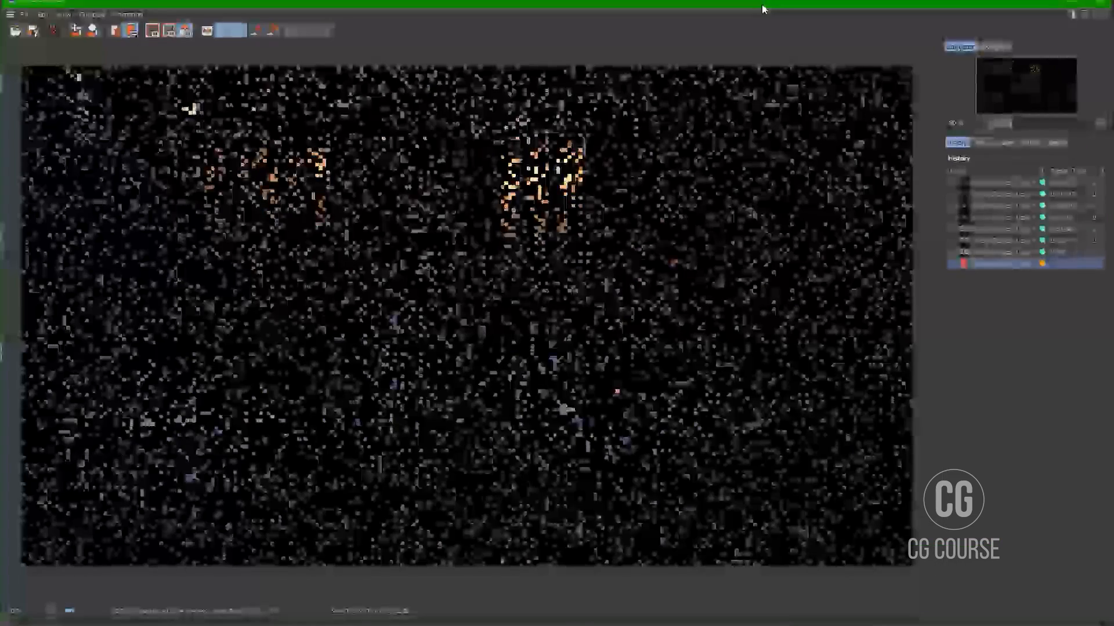